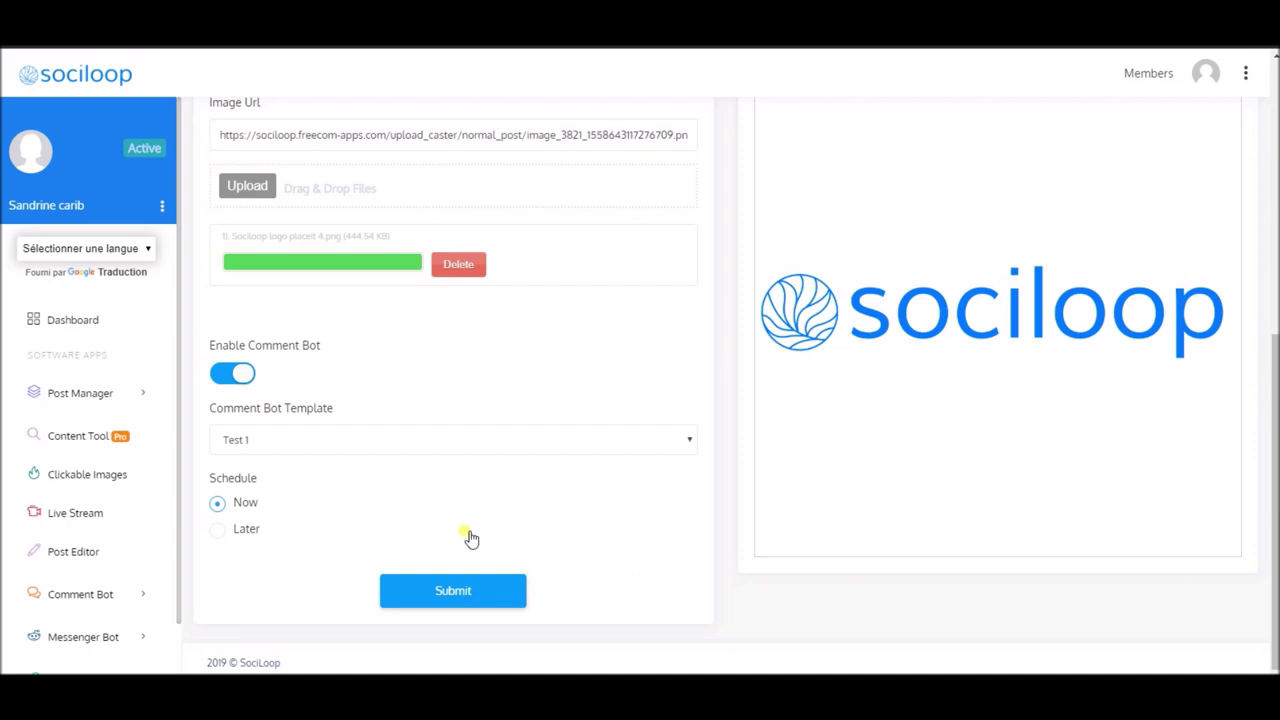
Switch the active profile to the other connected account
{"action": "scroll", "coordinate": [372, 462], "scroll_direction": "up", "scroll_amount": 3}
{"action": "scroll", "coordinate": [381, 458], "scroll_direction": "up", "scroll_amount": 5}
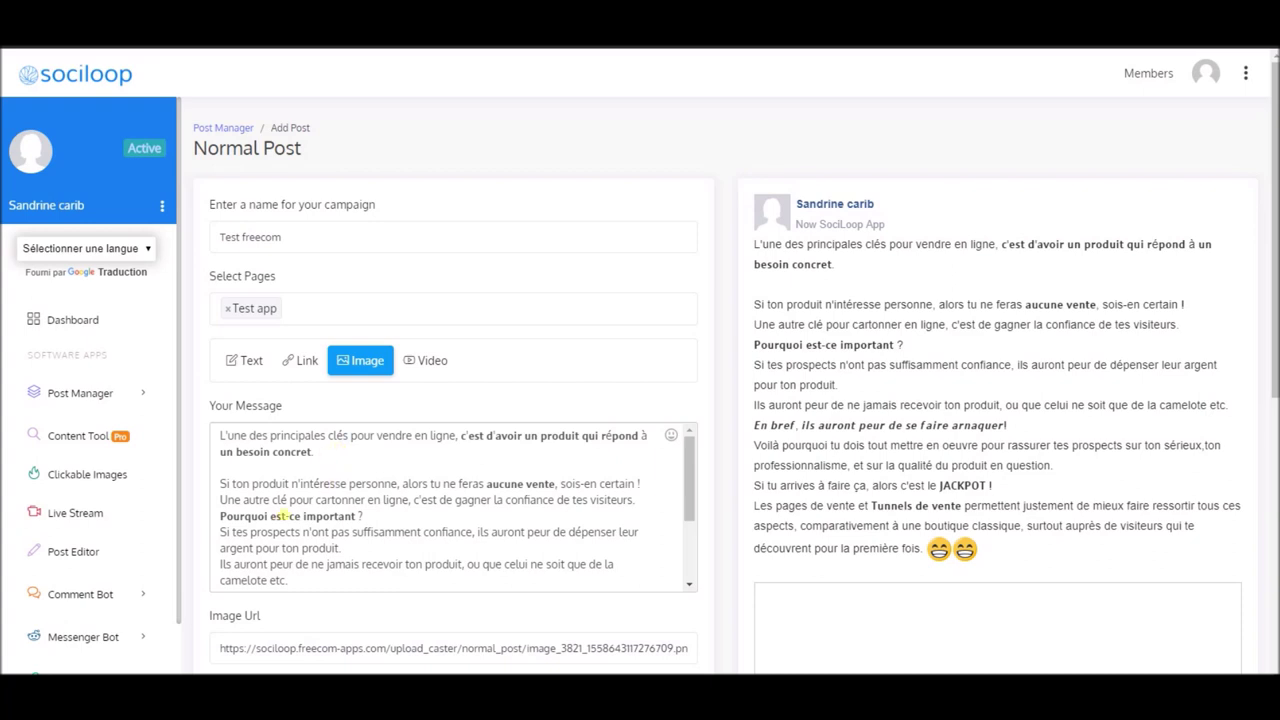
{"action": "left_click", "coordinate": [122, 207]}
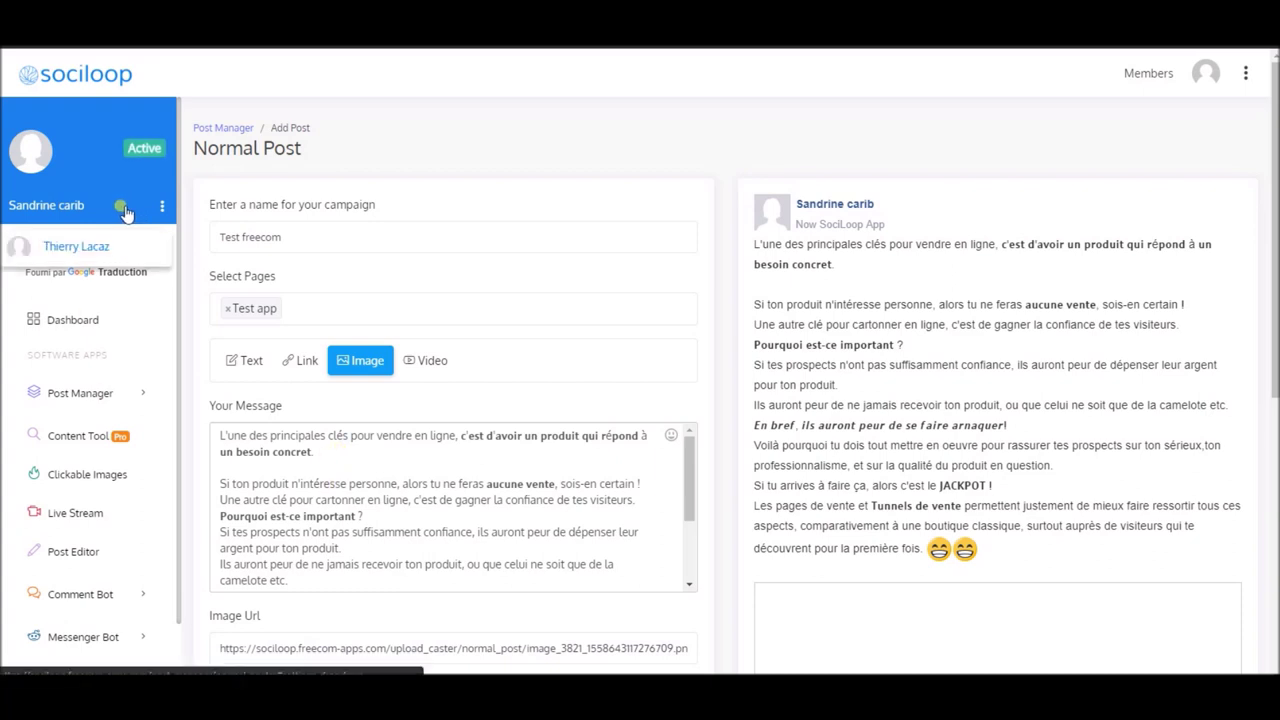
{"action": "left_click", "coordinate": [94, 248]}
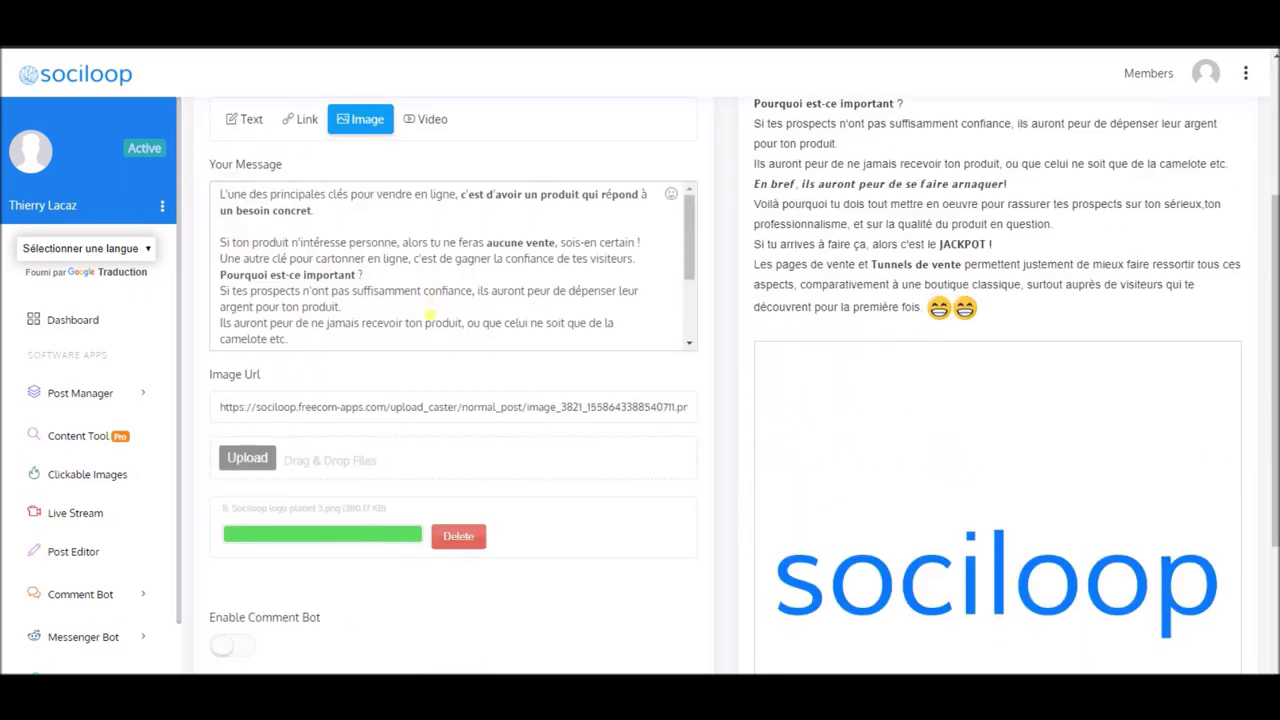
Submit the "Test freecom" image post for immediate publication
{"action": "scroll", "coordinate": [430, 315], "scroll_direction": "down", "scroll_amount": 3}
{"action": "scroll", "coordinate": [520, 418], "scroll_direction": "down", "scroll_amount": 2}
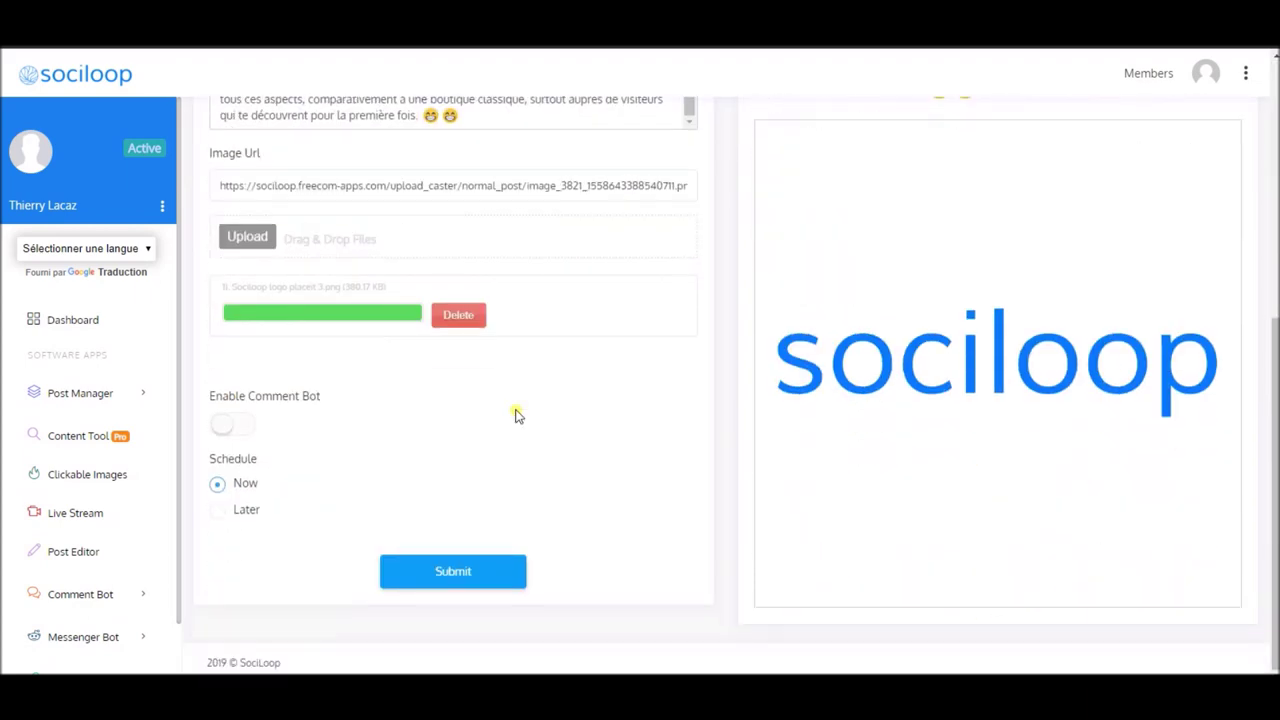
{"action": "left_click", "coordinate": [475, 576]}
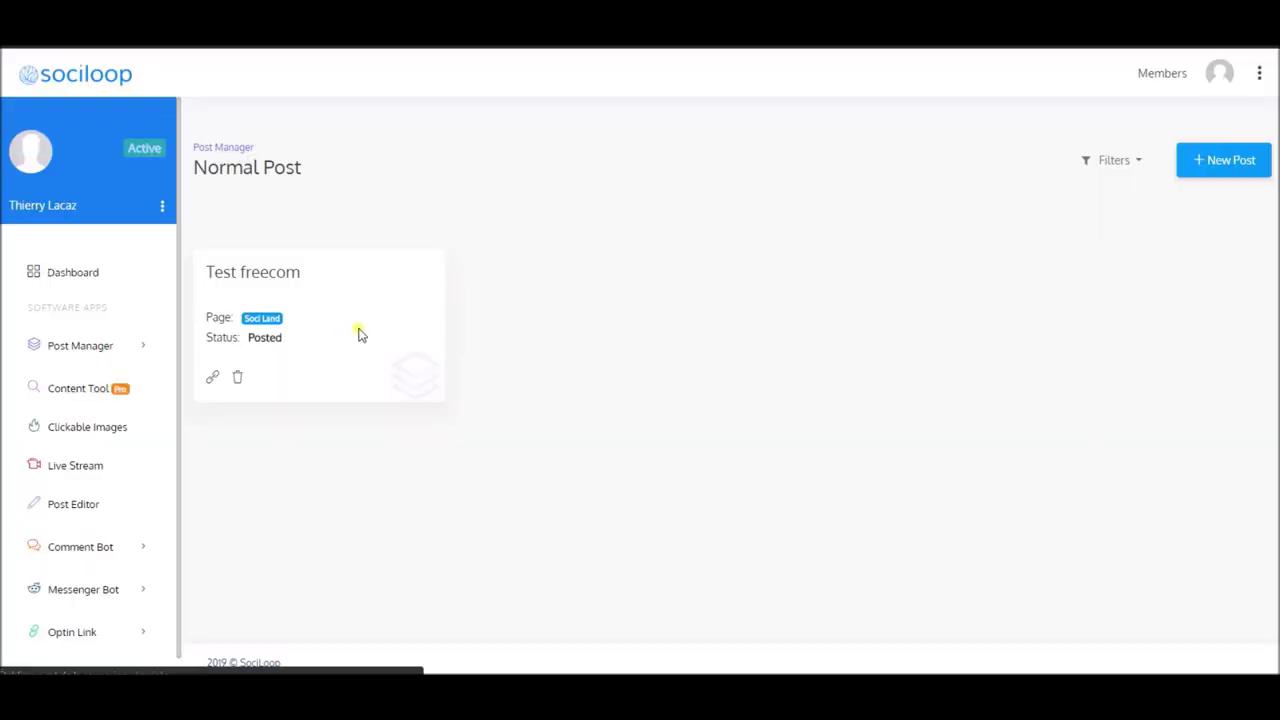
Visit the published "Test freecom" post on Facebook and examine its bold and italic text, emojis and image
{"action": "left_click", "coordinate": [216, 380]}
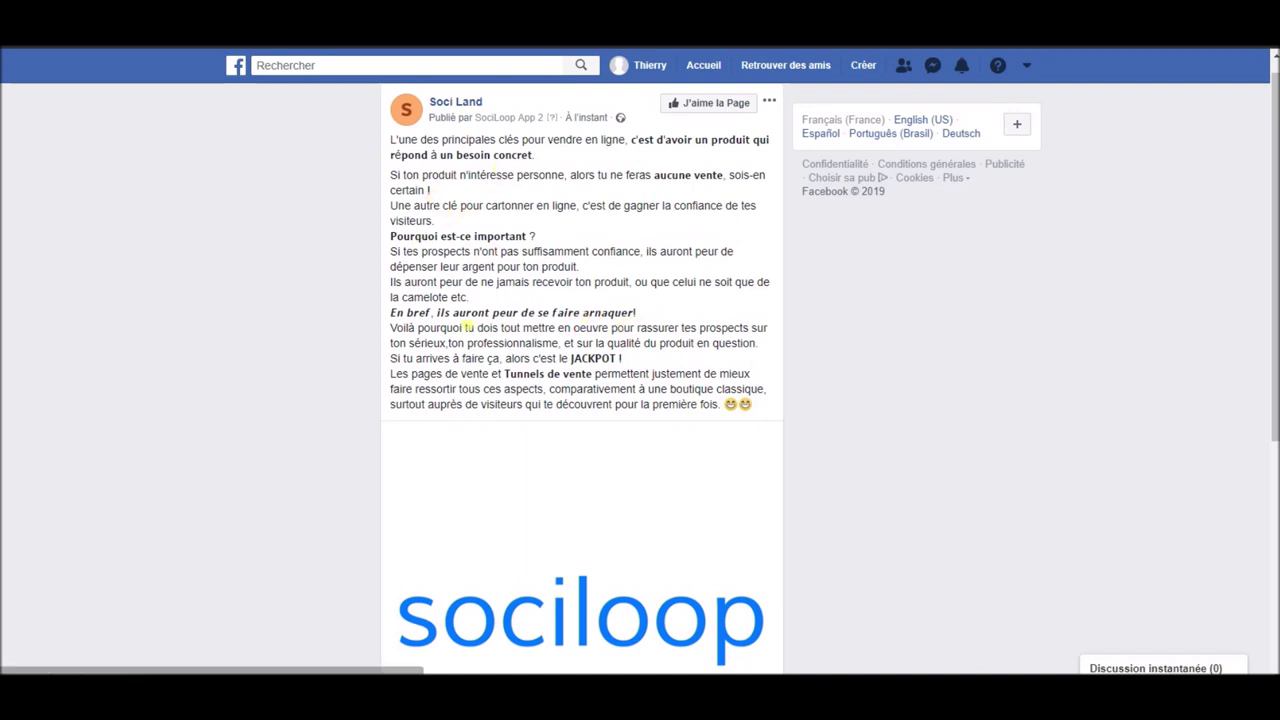
{"action": "left_click_drag", "start_coordinate": [503, 358], "coordinate": [563, 358]}
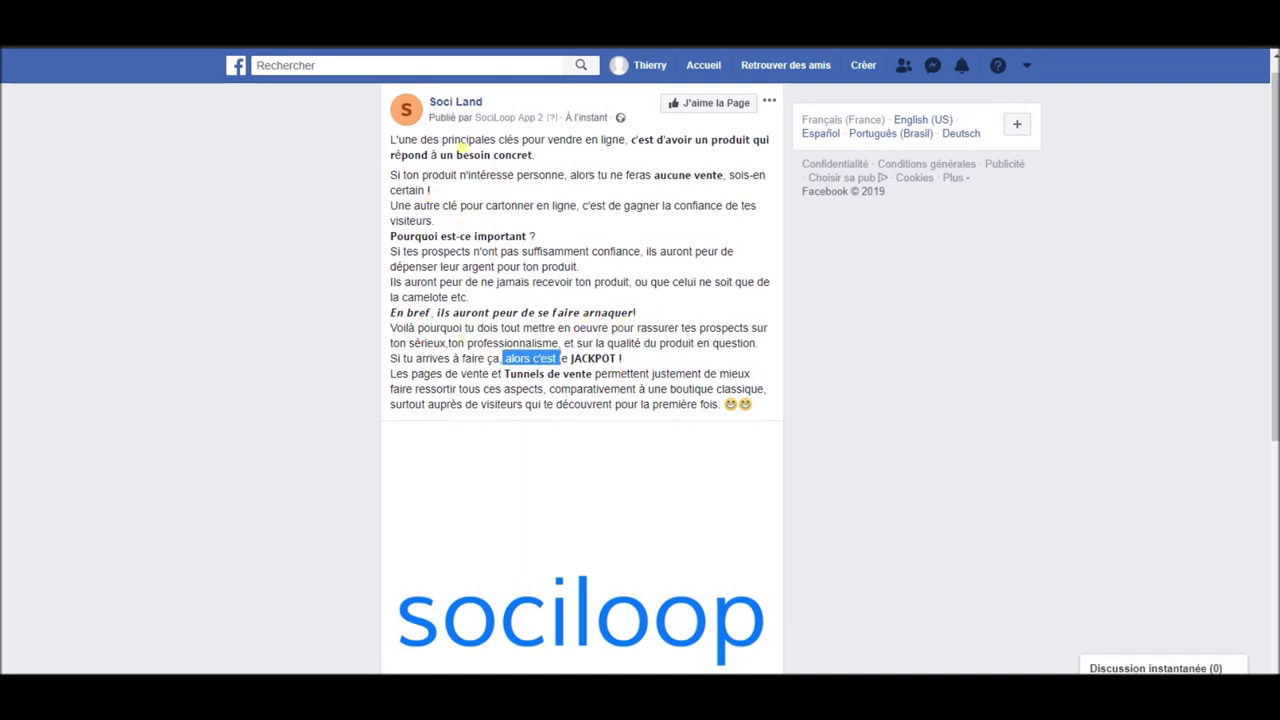
{"action": "left_click", "coordinate": [526, 176]}
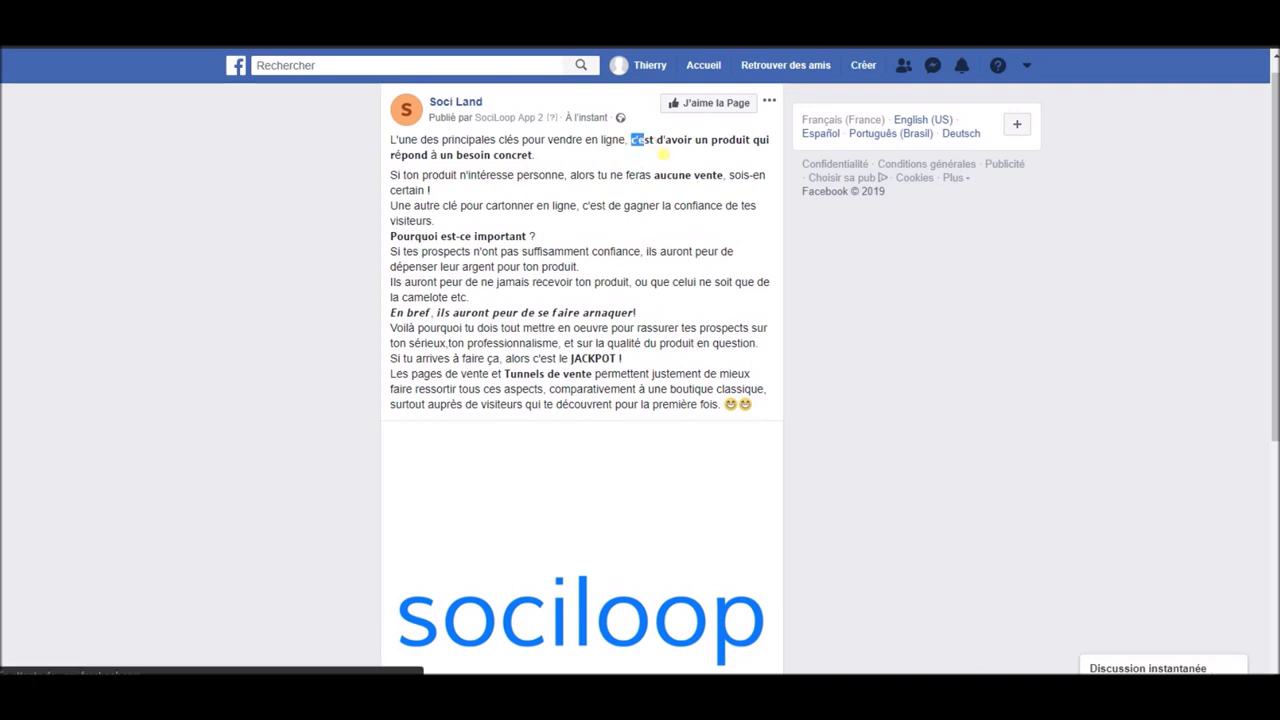
{"action": "left_click_drag", "start_coordinate": [632, 140], "coordinate": [536, 157]}
{"action": "left_click", "coordinate": [464, 175]}
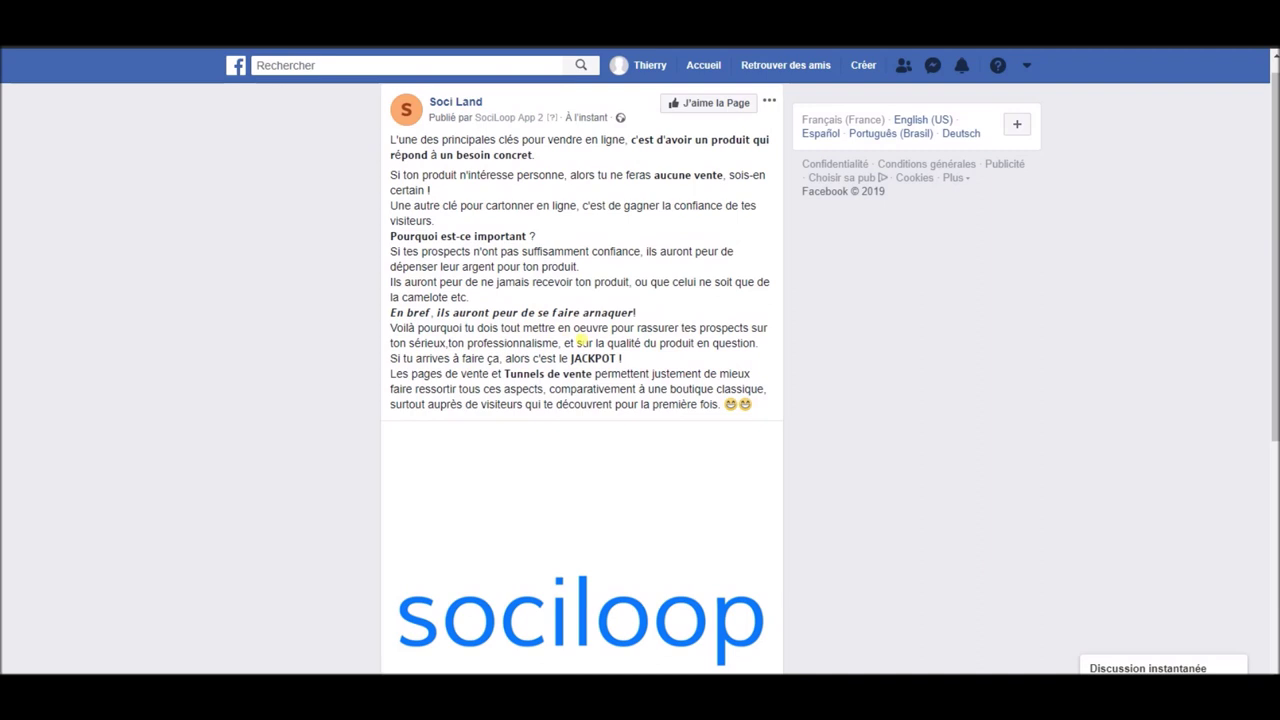
{"action": "scroll", "coordinate": [450, 327], "scroll_direction": "down", "scroll_amount": 3}
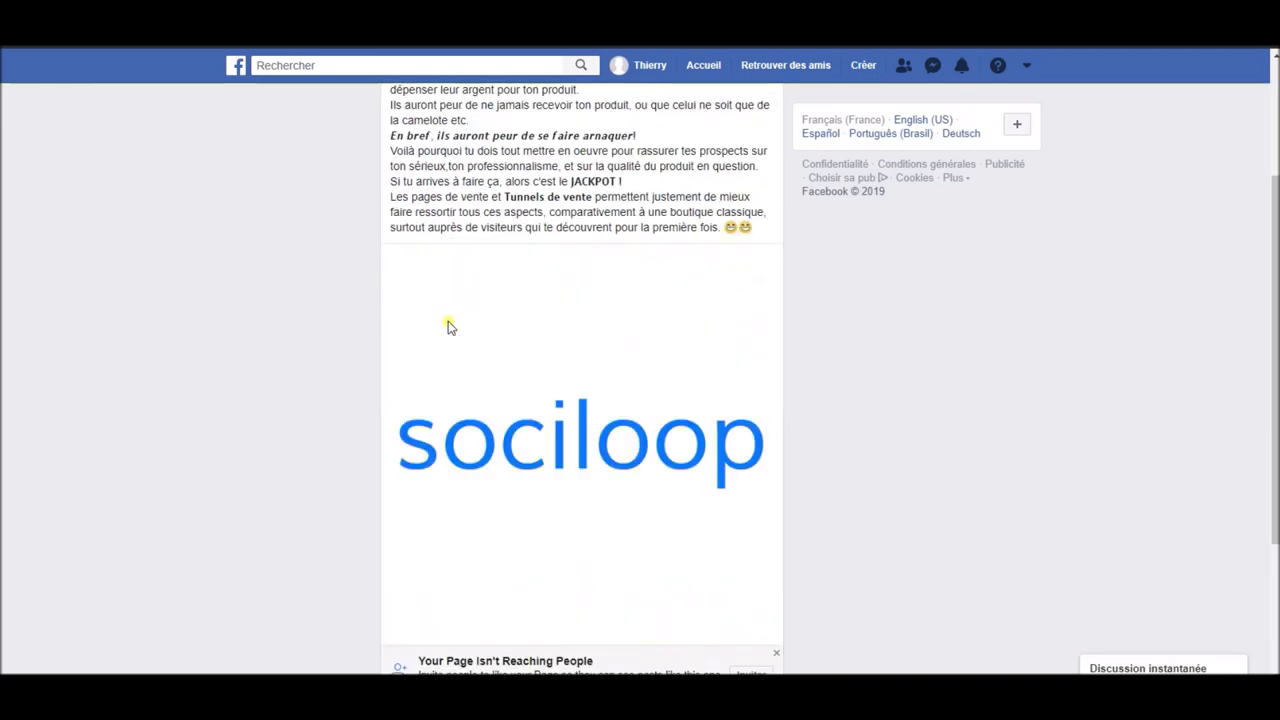
{"action": "scroll", "coordinate": [452, 327], "scroll_direction": "up", "scroll_amount": 3}
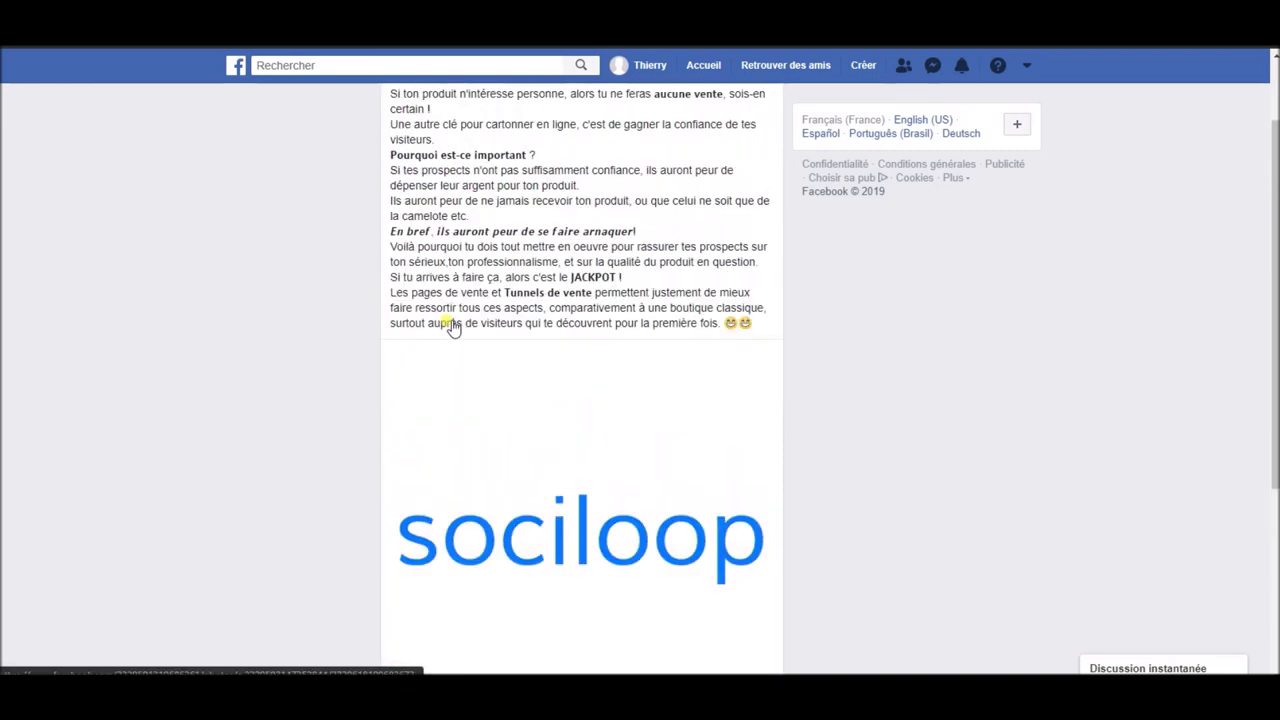
{"action": "scroll", "coordinate": [451, 324], "scroll_direction": "up", "scroll_amount": 1}
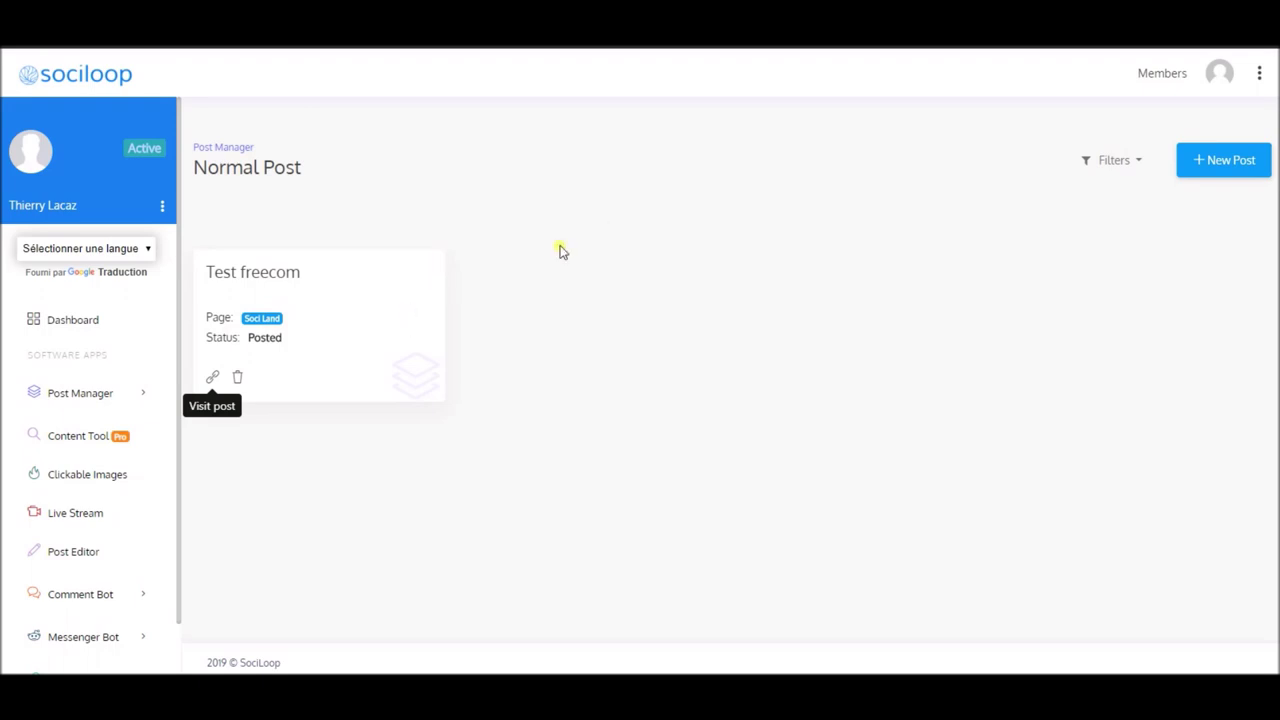
Go to the Comment Bot templates in SociLoop and start a new template
{"action": "scroll", "coordinate": [90, 520], "scroll_direction": "down", "scroll_amount": 2}
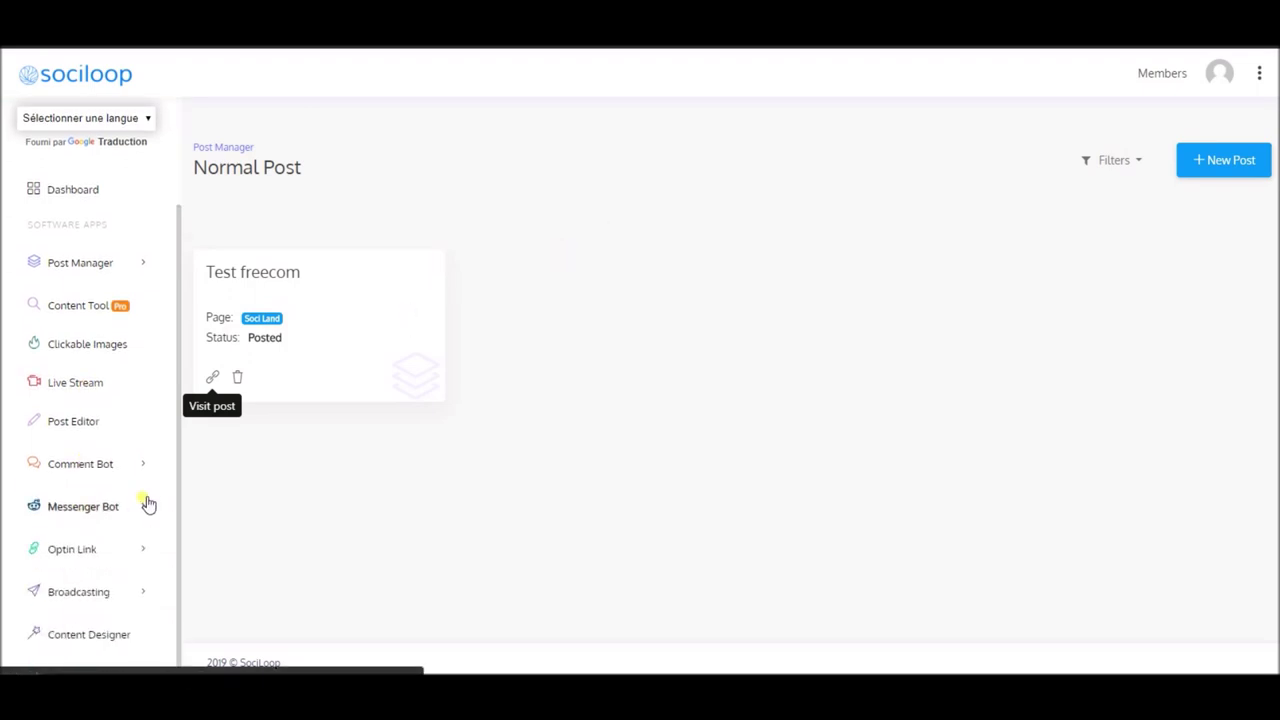
{"action": "left_click", "coordinate": [106, 467]}
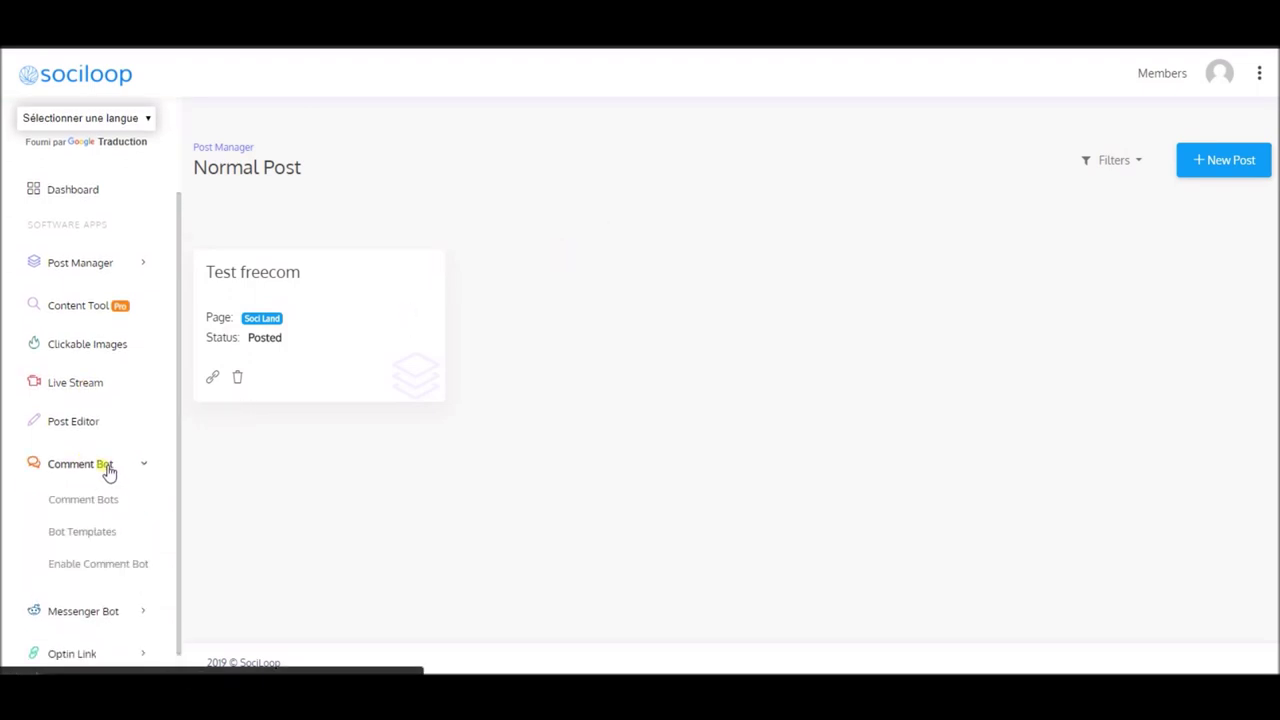
{"action": "scroll", "coordinate": [114, 523], "scroll_direction": "down", "scroll_amount": 1}
{"action": "left_click", "coordinate": [106, 455]}
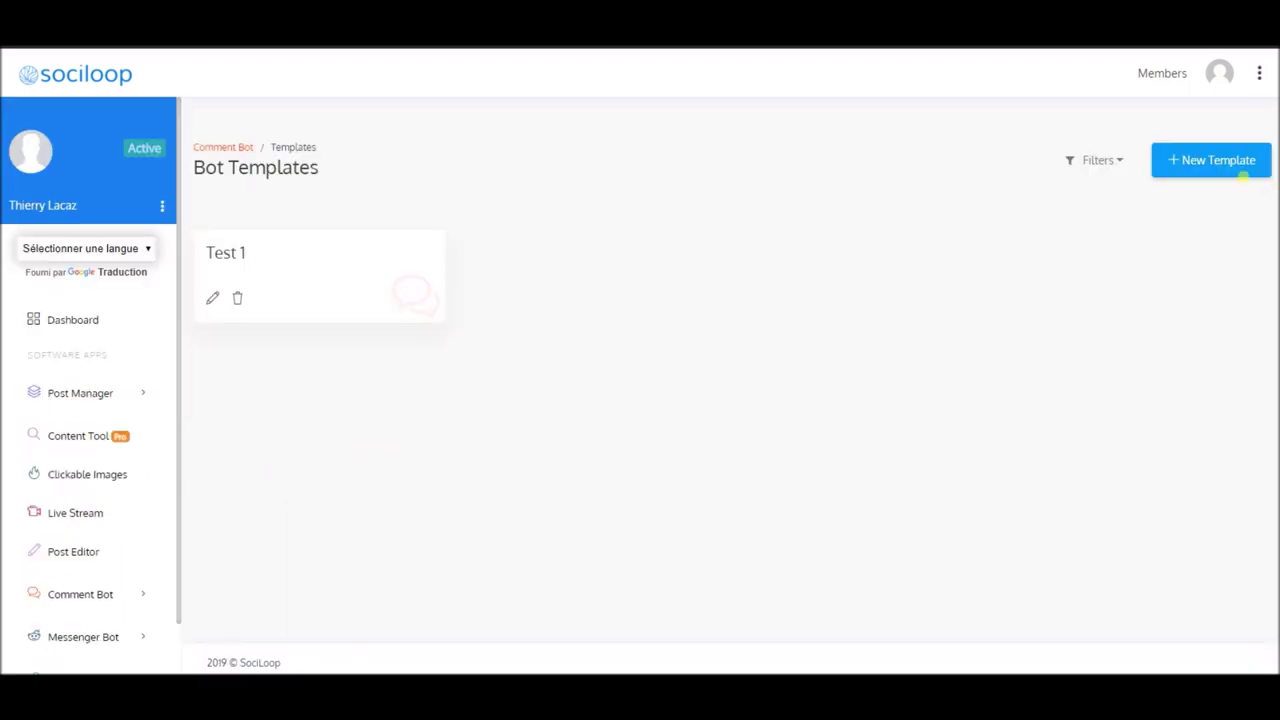
{"action": "left_click", "coordinate": [1213, 160]}
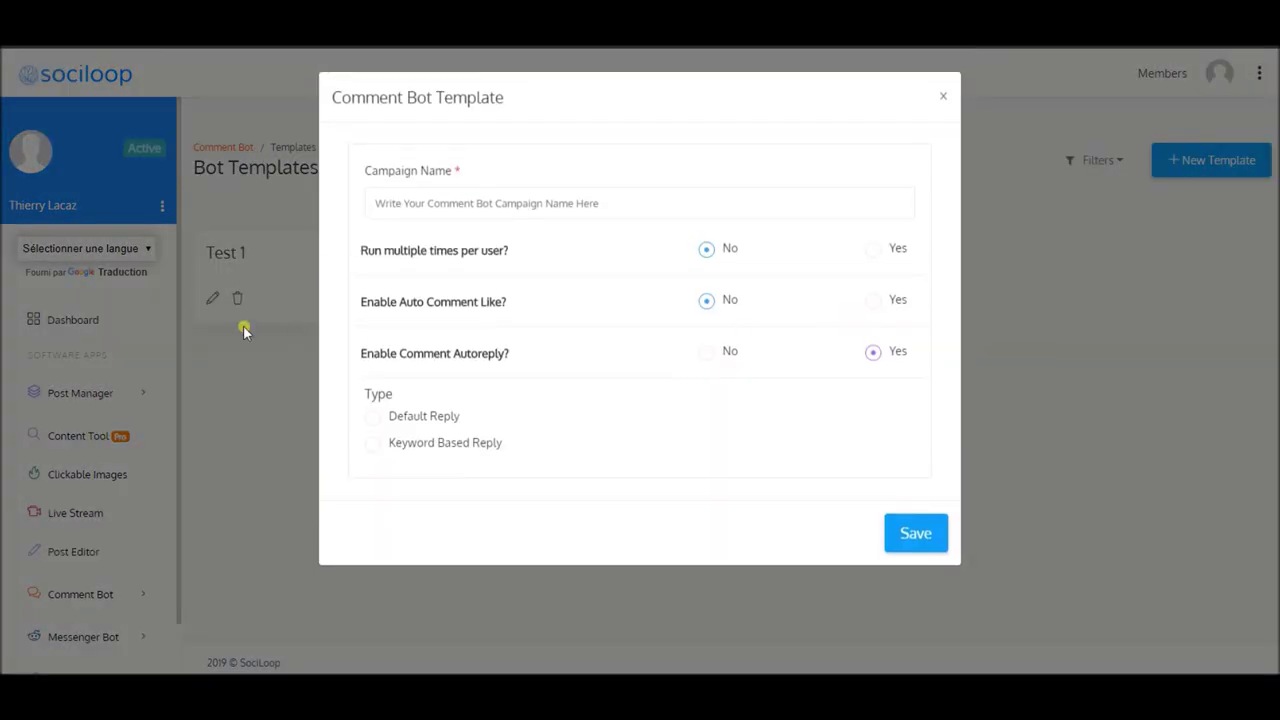
Name the bot campaign "Test comment freecom", and set it to run multiple times per user with the Default Reply type
{"action": "left_click", "coordinate": [494, 203]}
{"action": "type", "text": "Test comment freeco"}
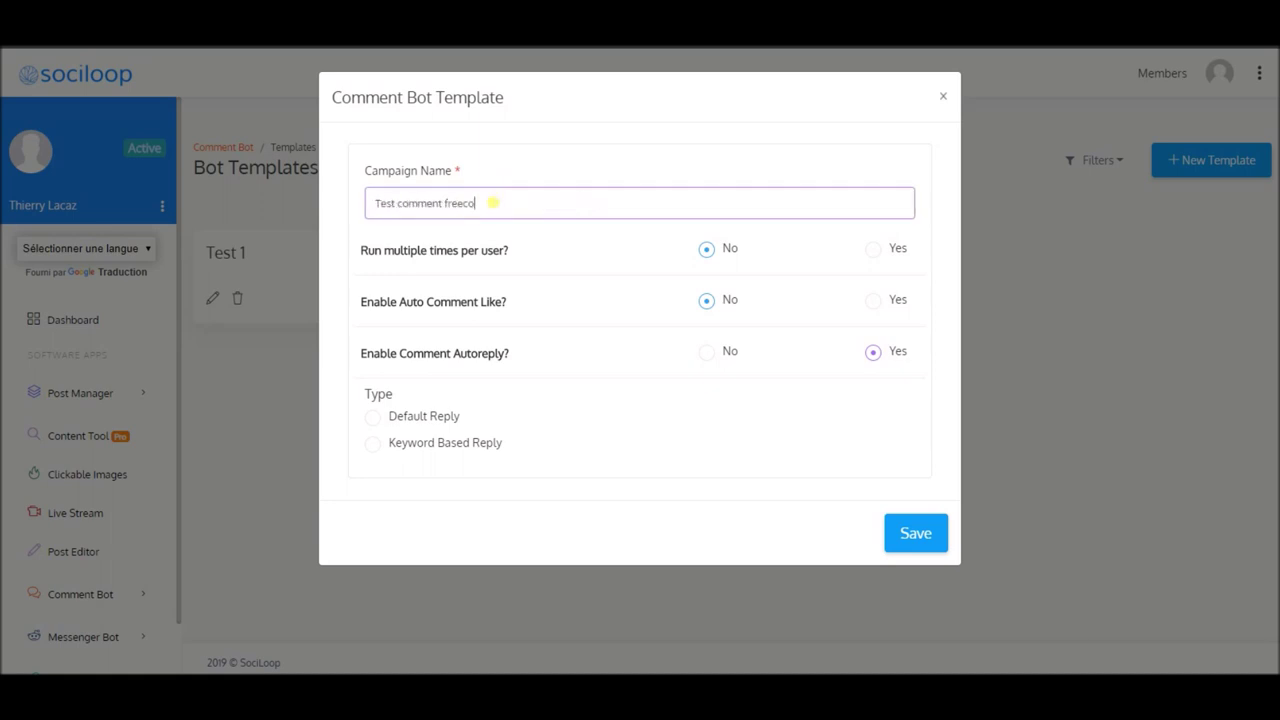
{"action": "type", "text": "m"}
{"action": "left_click", "coordinate": [878, 250]}
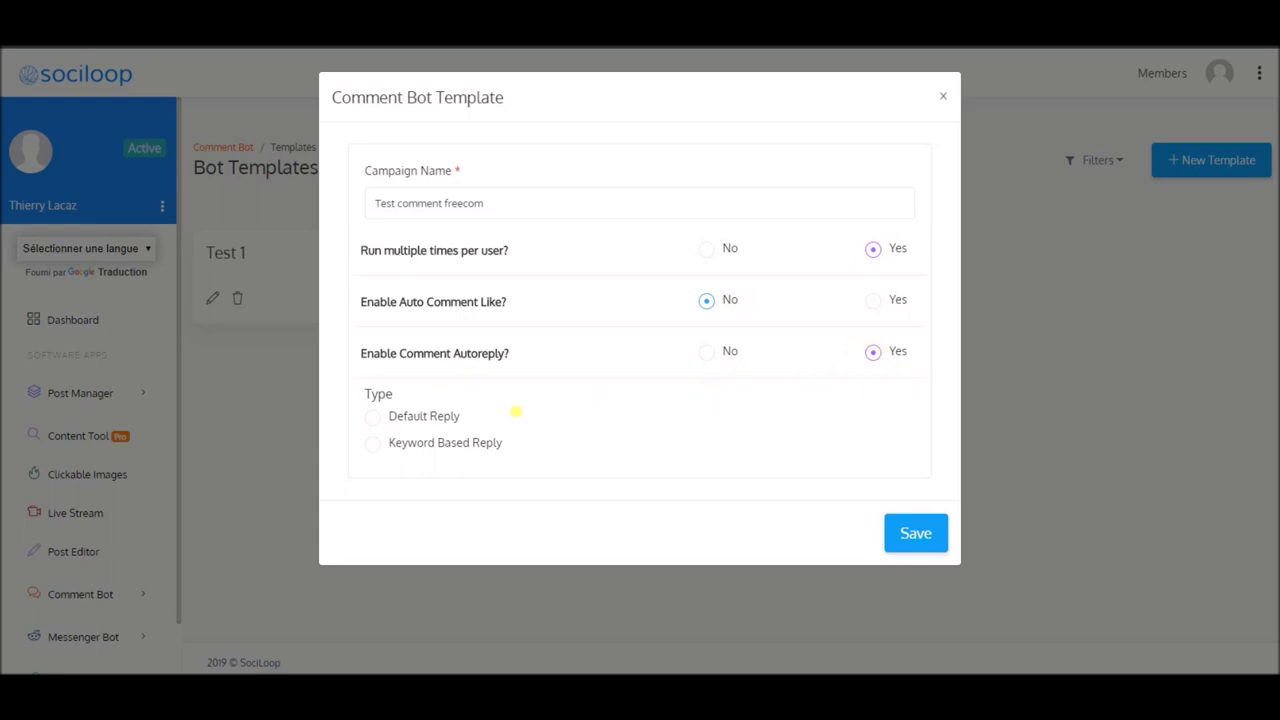
{"action": "left_click", "coordinate": [376, 419]}
Begin the public reply with "Salut, merci de votre intérêt"
{"action": "left_click", "coordinate": [501, 552]}
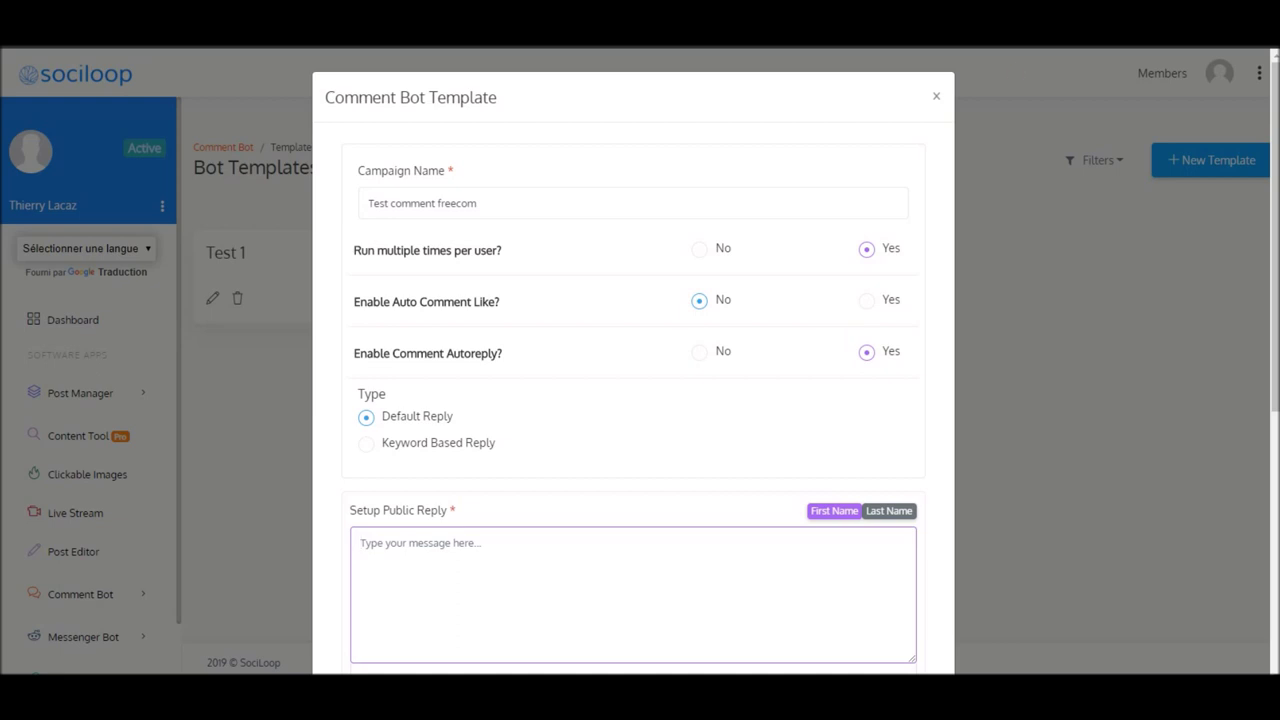
{"action": "type", "text": "S"}
{"action": "type", "text": "alut, mer"}
{"action": "type", "text": "ci de votre "}
{"action": "type", "text": "intérpet"}
{"action": "type", "text": ", quel es"}
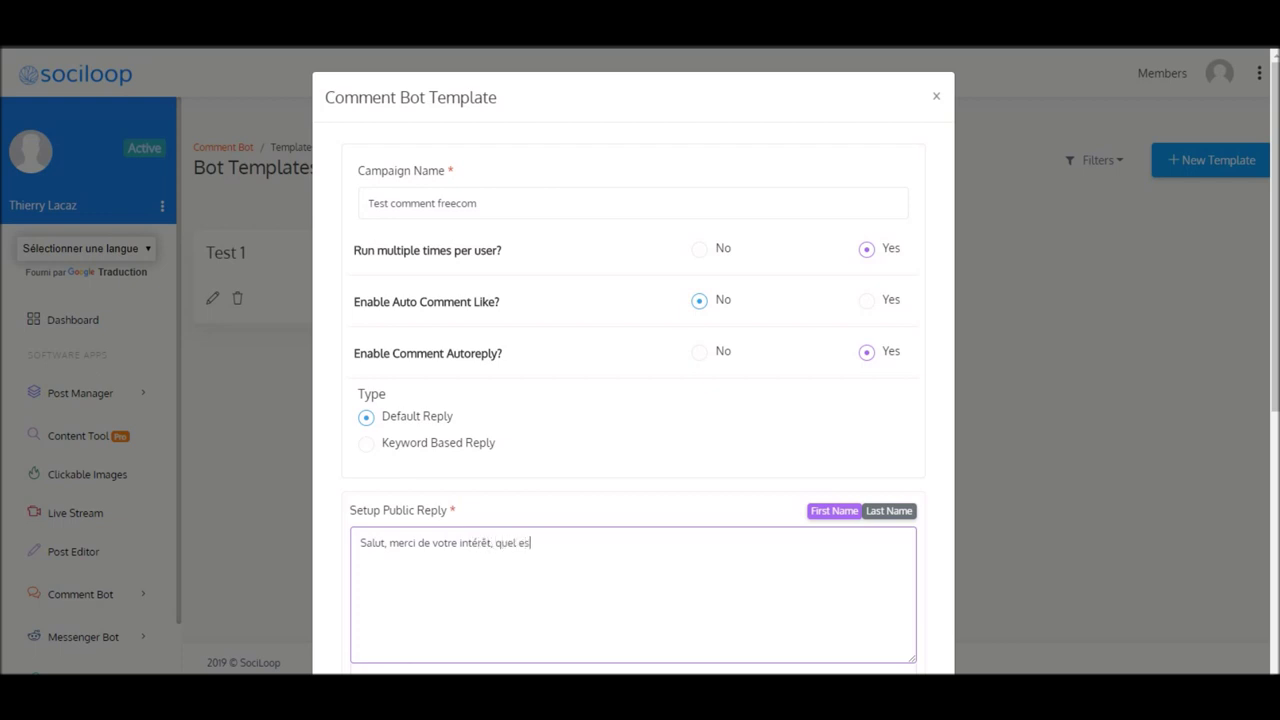
{"action": "type", "text": "le est votre q"}
{"action": "type", "text": "uestio"}
{"action": "key", "text": "BackSpace"}
{"action": "key", "text": "BackSpace"}
{"action": "key", "text": "BackSpace"}
{"action": "key", "text": "BackSpace"}
{"action": "key", "text": "BackSpace"}
{"action": "key", "text": "BackSpace"}
{"action": "key", "text": "BackSpace"}
{"action": "key", "text": "BackSpace"}
{"action": "key", "text": "BackSpace"}
{"action": "key", "text": "BackSpace"}
{"action": "key", "text": "BackSpace"}
{"action": "key", "text": "BackSpace"}
{"action": "key", "text": "BackSpace"}
{"action": "key", "text": "BackSpace"}
{"action": "key", "text": "BackSpace"}
{"action": "key", "text": "BackSpace"}
{"action": "key", "text": "BackSpace"}
{"action": "key", "text": "BackSpace"}
{"action": "key", "text": "BackSpace"}
{"action": "key", "text": "BackSpace"}
{"action": "type", "text": "comment"}
{"action": "key", "text": "BackSpace"}
{"action": "key", "text": "BackSpace"}
{"action": "key", "text": "BackSpace"}
Continue the public reply with a second sentence: "Si vous avez des questions, n'hésitez pas à nous les poser :)"
{"action": "type", "text": "Si vous avez des qu"}
{"action": "key", "text": "BackSpace"}
{"action": "type", "text": "questions, n'hés"}
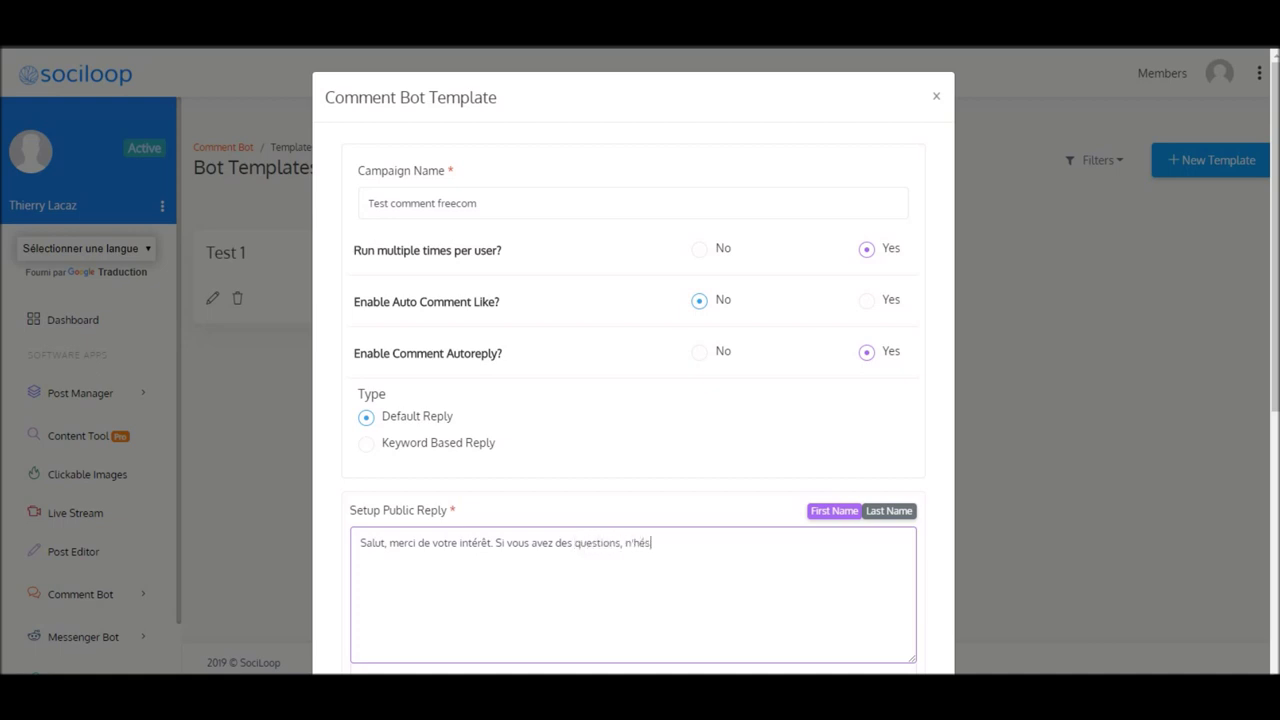
{"action": "type", "text": "itez pas à nous les poser :)"}
Insert the First Name placeholder after "Salut" in the public reply and move the second sentence onto a new line
{"action": "left_click", "coordinate": [386, 545]}
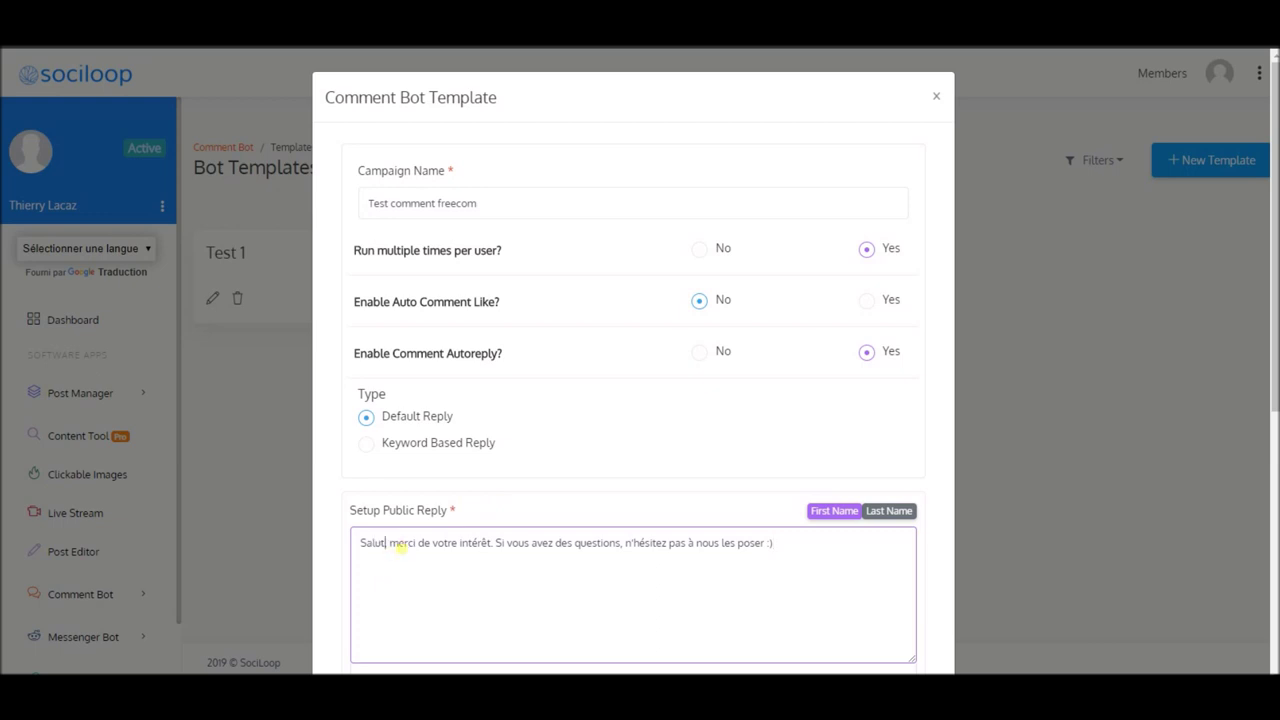
{"action": "left_click", "coordinate": [848, 513]}
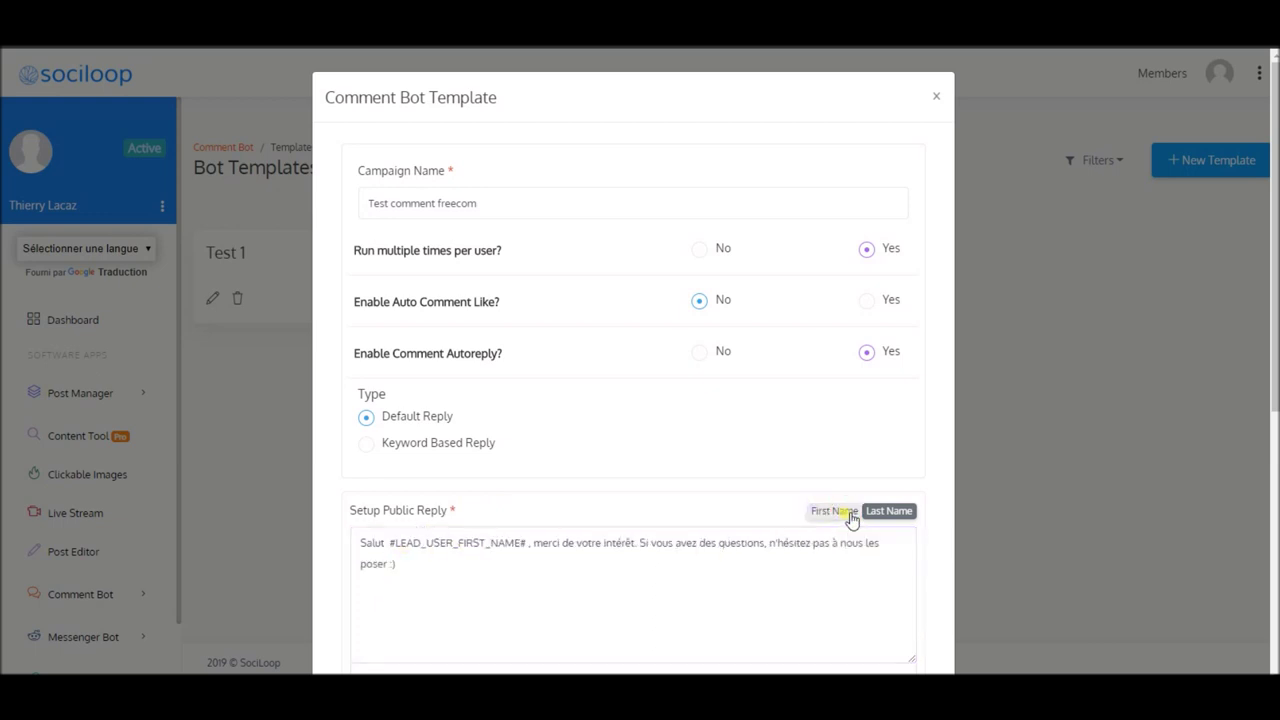
{"action": "scroll", "coordinate": [586, 577], "scroll_direction": "down", "scroll_amount": 2}
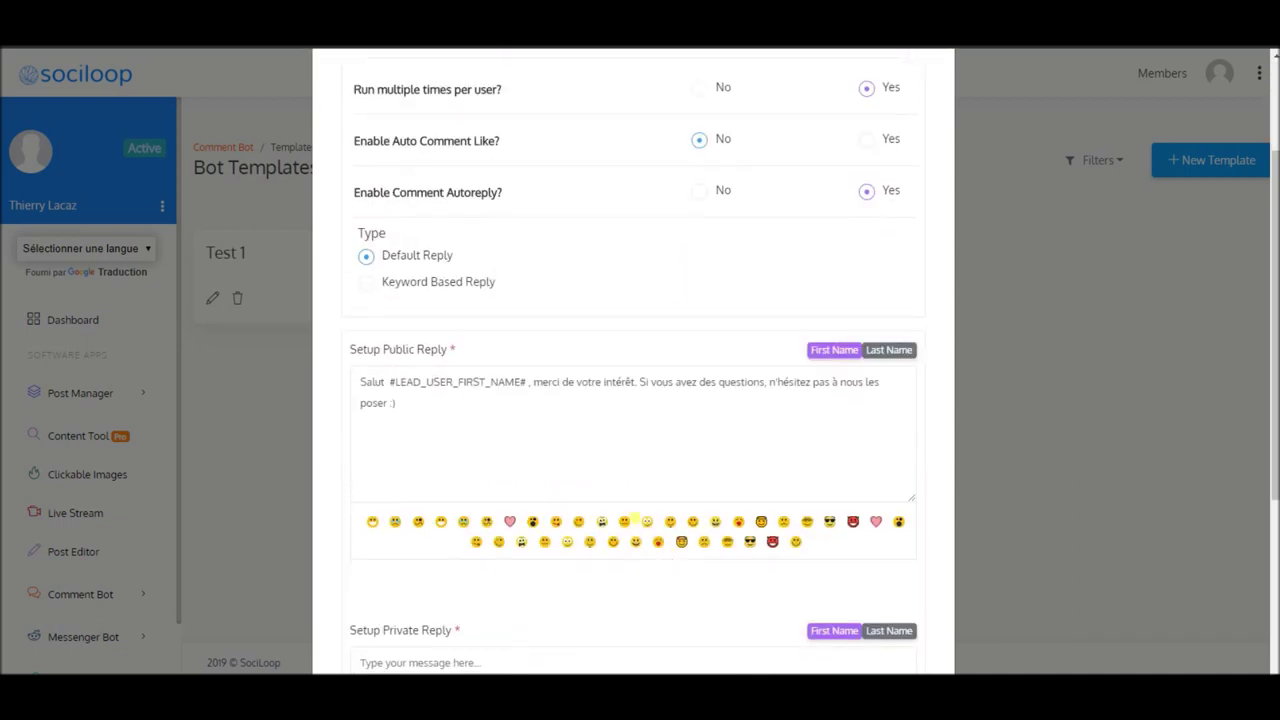
{"action": "left_click", "coordinate": [645, 386]}
{"action": "key", "text": "Return"}
Replace the ":)" at the end of the public reply with the grinning ":D" emoji
{"action": "scroll", "coordinate": [639, 426], "scroll_direction": "down", "scroll_amount": 1}
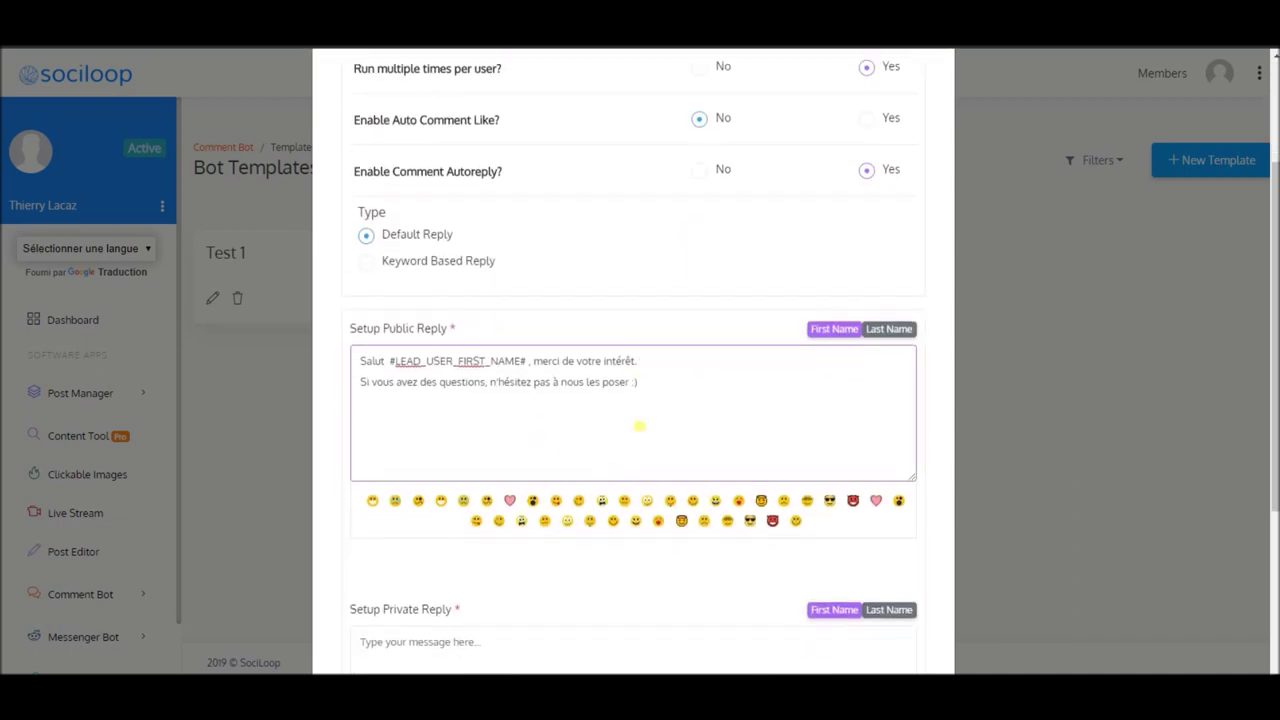
{"action": "scroll", "coordinate": [639, 426], "scroll_direction": "down", "scroll_amount": 1}
{"action": "left_click", "coordinate": [650, 335]}
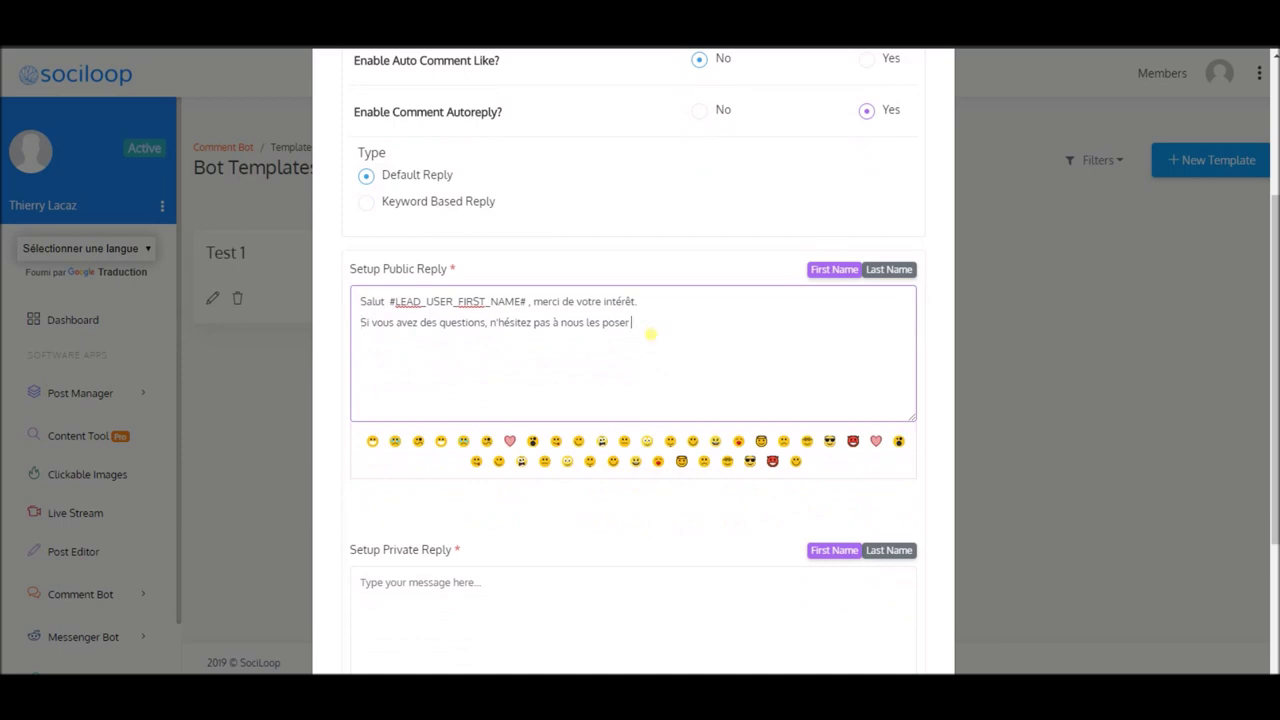
{"action": "left_click", "coordinate": [377, 441]}
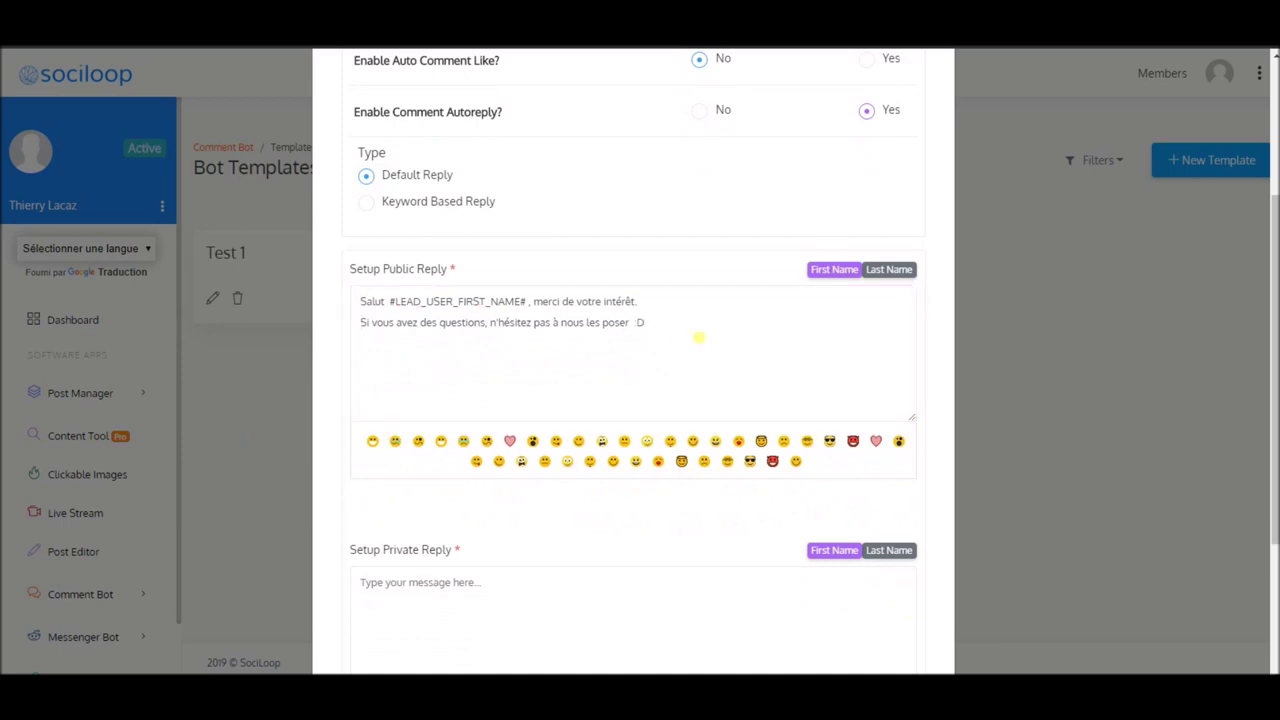
Copy the full public reply text into the private reply message
{"action": "scroll", "coordinate": [699, 338], "scroll_direction": "down", "scroll_amount": 3}
{"action": "left_click", "coordinate": [494, 474]}
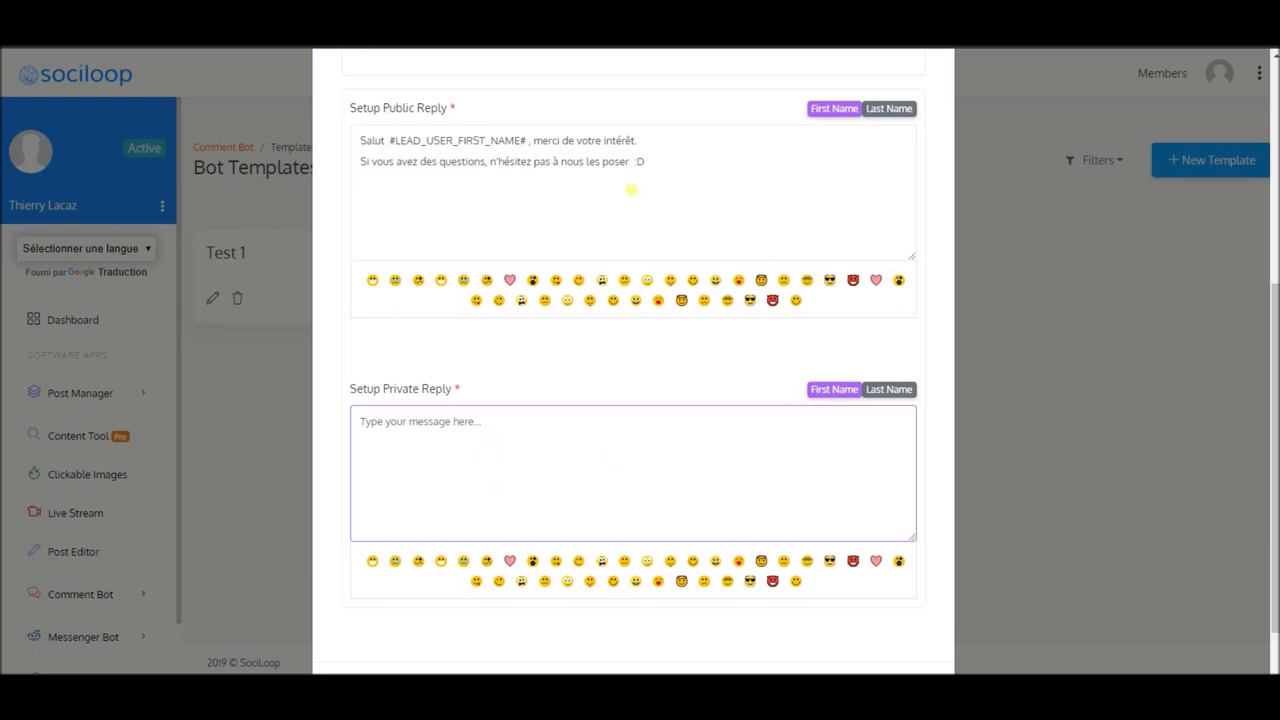
{"action": "left_click_drag", "start_coordinate": [657, 168], "coordinate": [340, 155]}
{"action": "key", "text": "ctrl+c"}
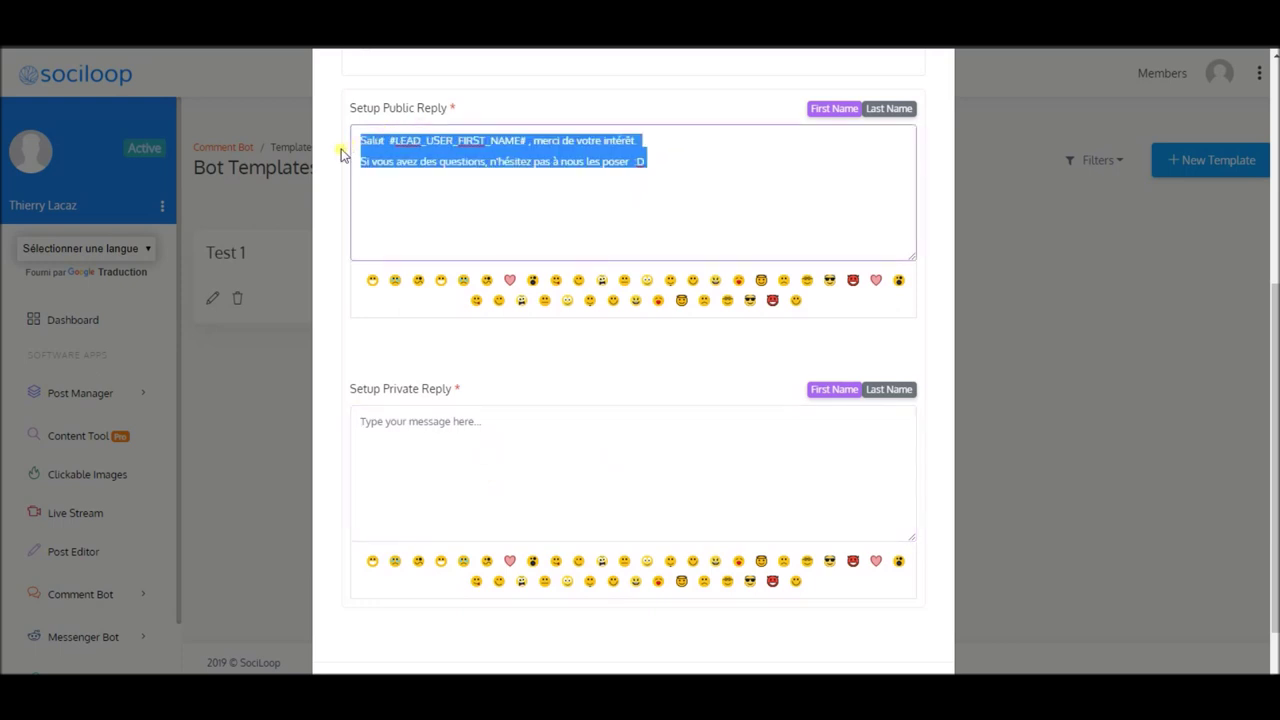
{"action": "left_click", "coordinate": [420, 449]}
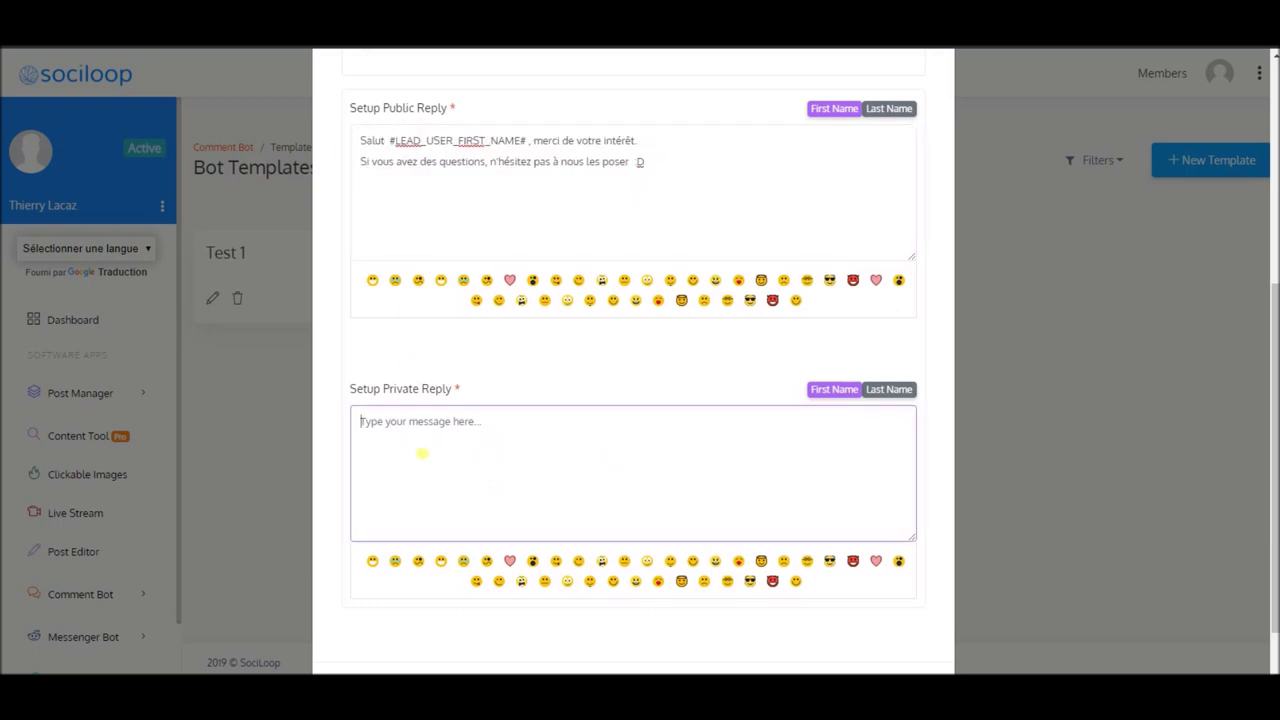
{"action": "key", "text": "ctrl+v"}
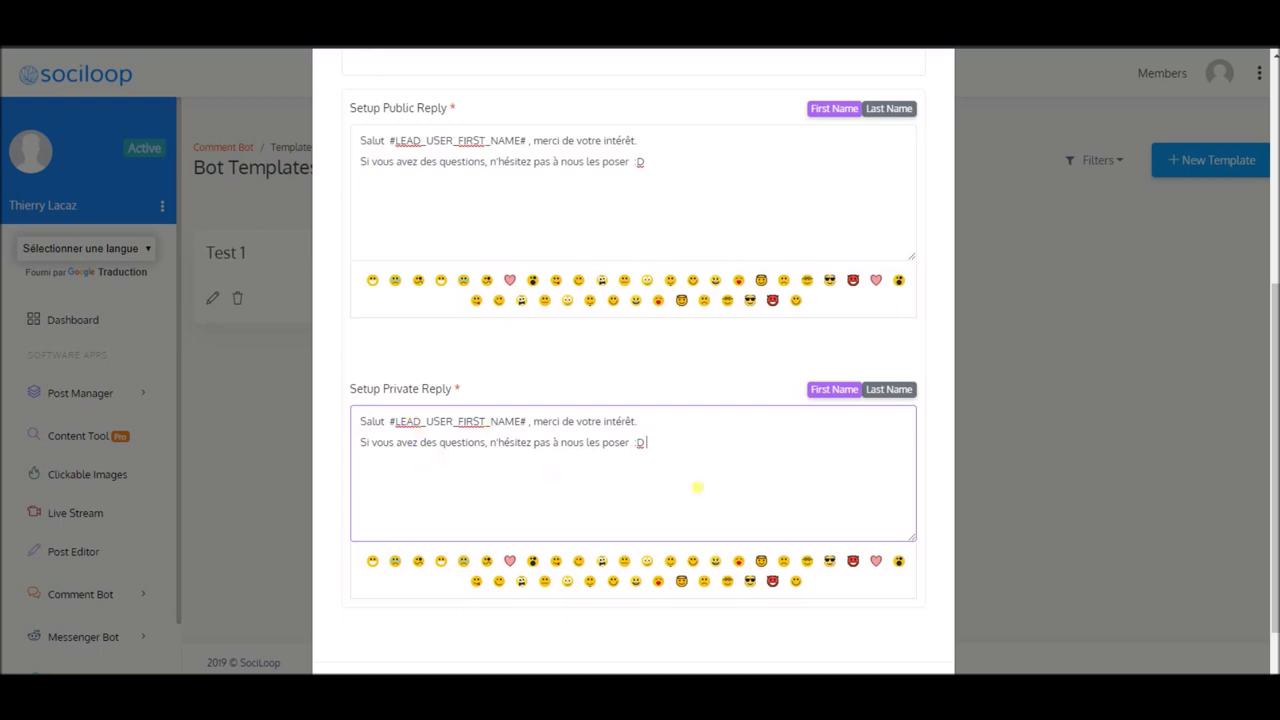
Review the template's reply type and both messages, and save the comment bot template
{"action": "scroll", "coordinate": [713, 490], "scroll_direction": "down", "scroll_amount": 1}
{"action": "scroll", "coordinate": [703, 487], "scroll_direction": "up", "scroll_amount": 5}
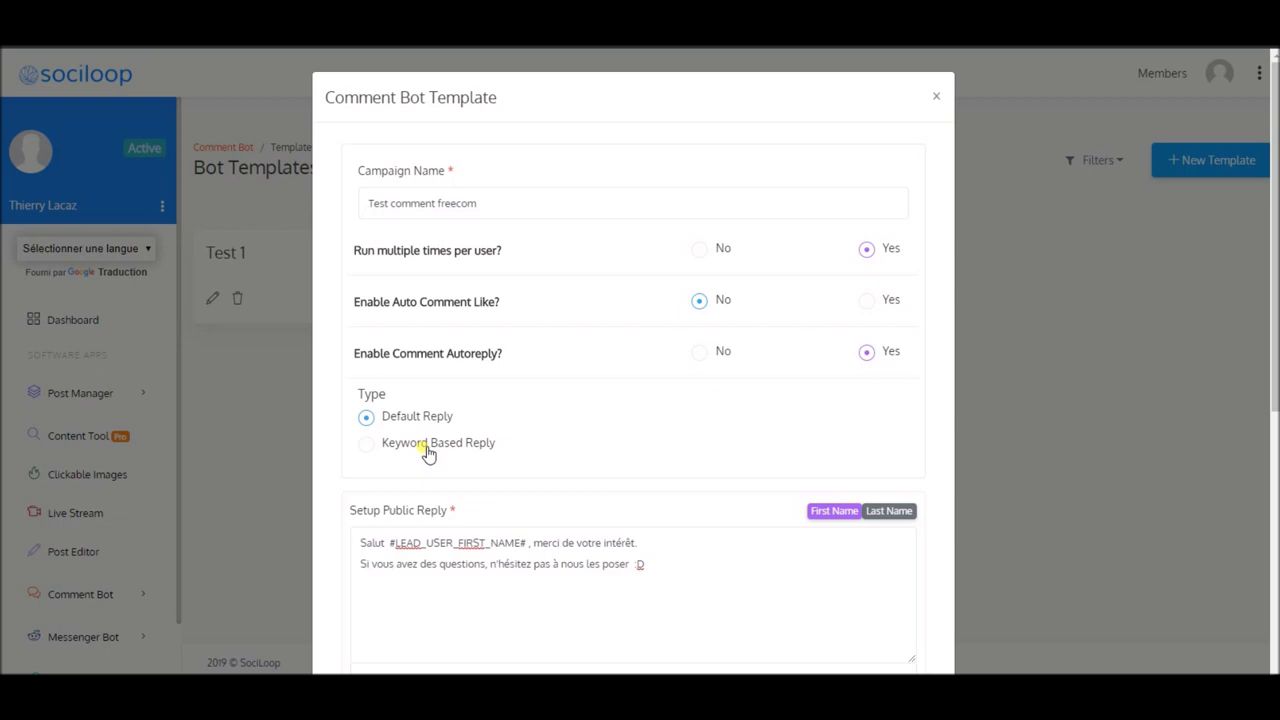
{"action": "scroll", "coordinate": [428, 453], "scroll_direction": "down", "scroll_amount": 1}
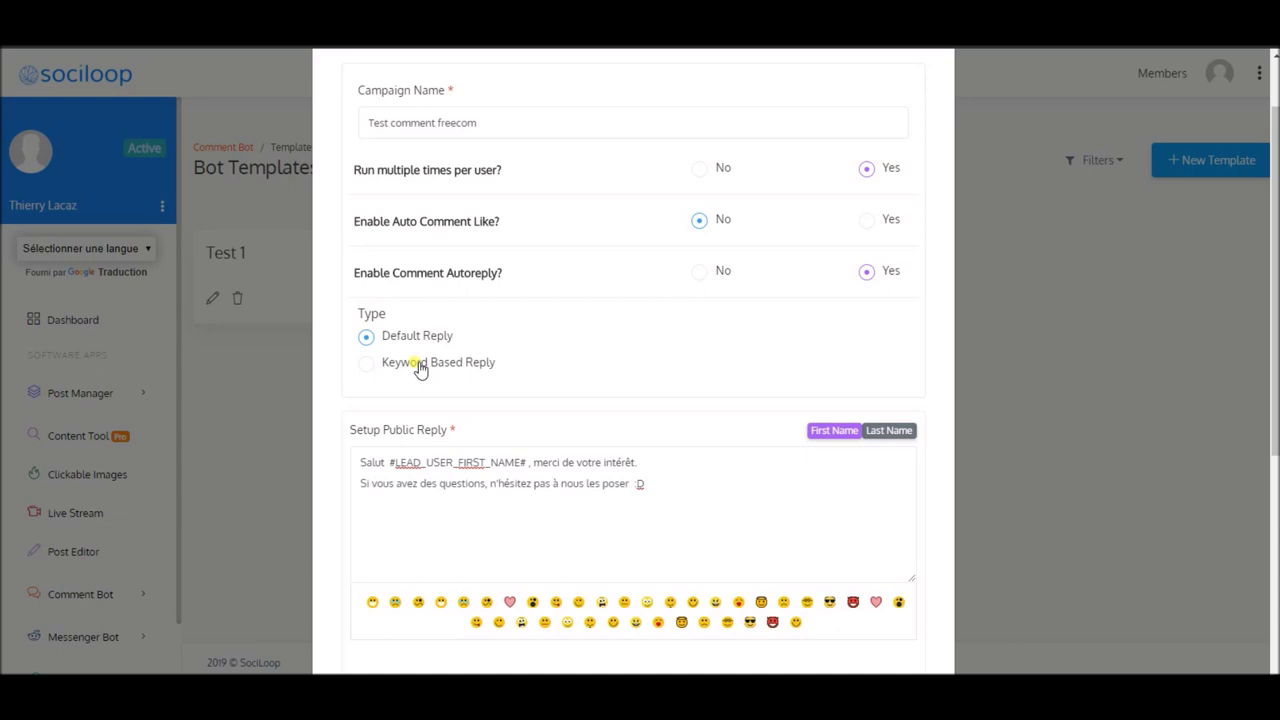
{"action": "scroll", "coordinate": [418, 369], "scroll_direction": "down", "scroll_amount": 5}
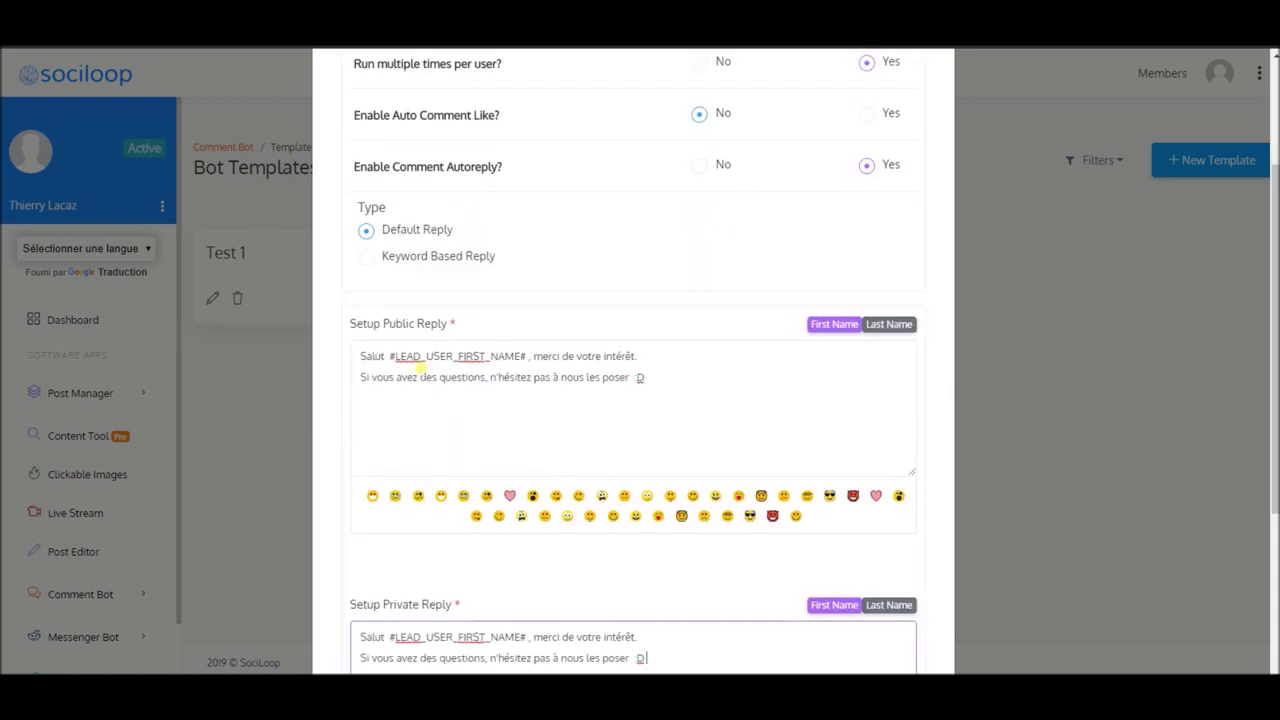
{"action": "left_click", "coordinate": [906, 627]}
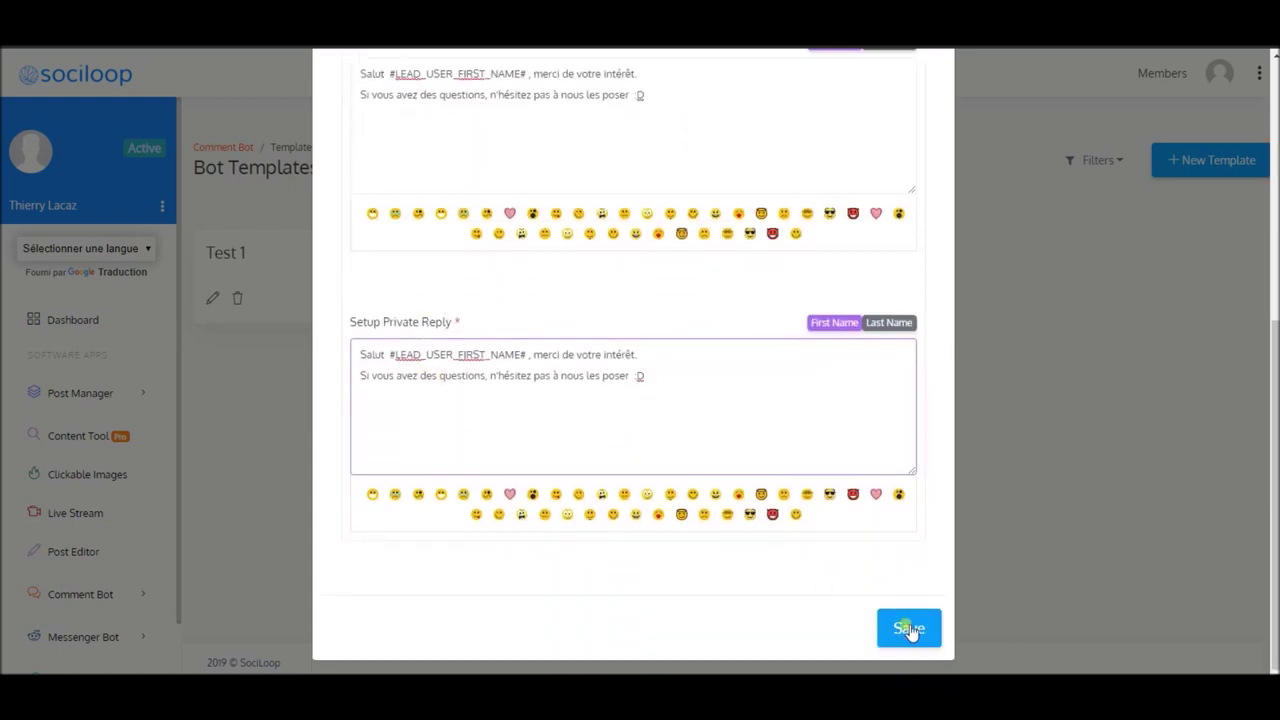
Close the comment bot template form and return to the bot templates list
{"action": "scroll", "coordinate": [548, 428], "scroll_direction": "down", "scroll_amount": 5}
{"action": "scroll", "coordinate": [555, 433], "scroll_direction": "up", "scroll_amount": 5}
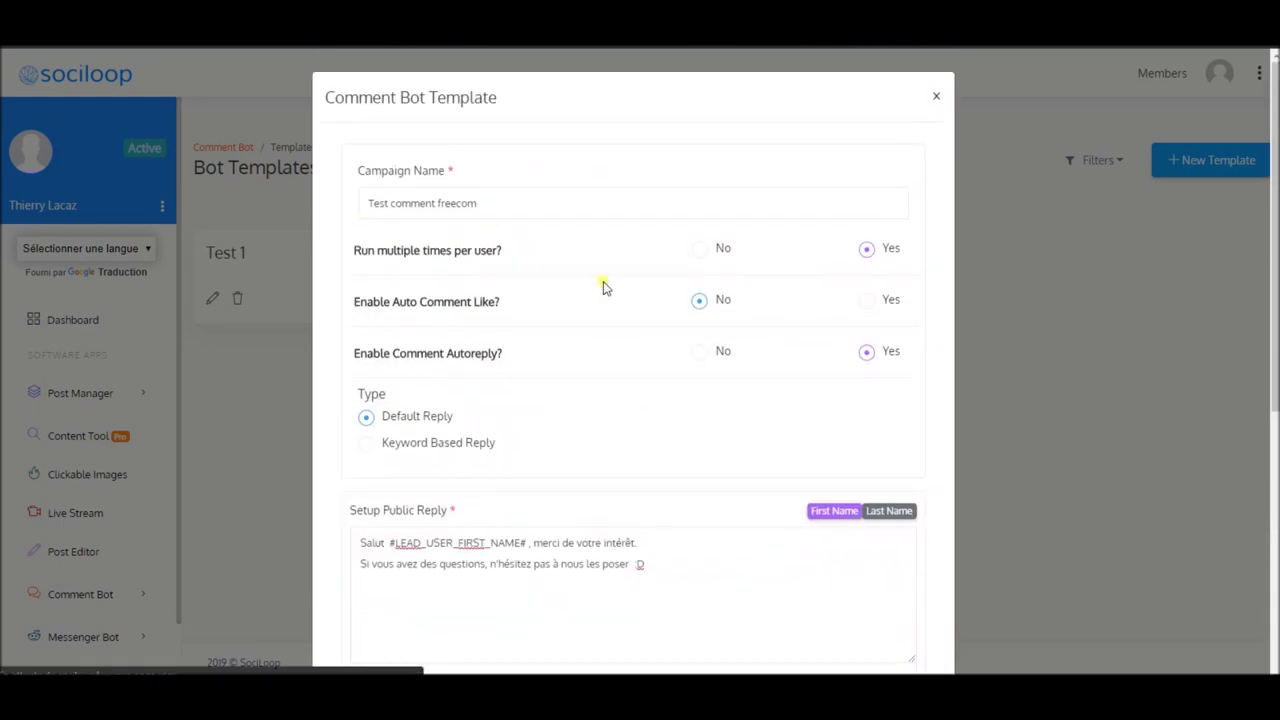
{"action": "left_click", "coordinate": [938, 98]}
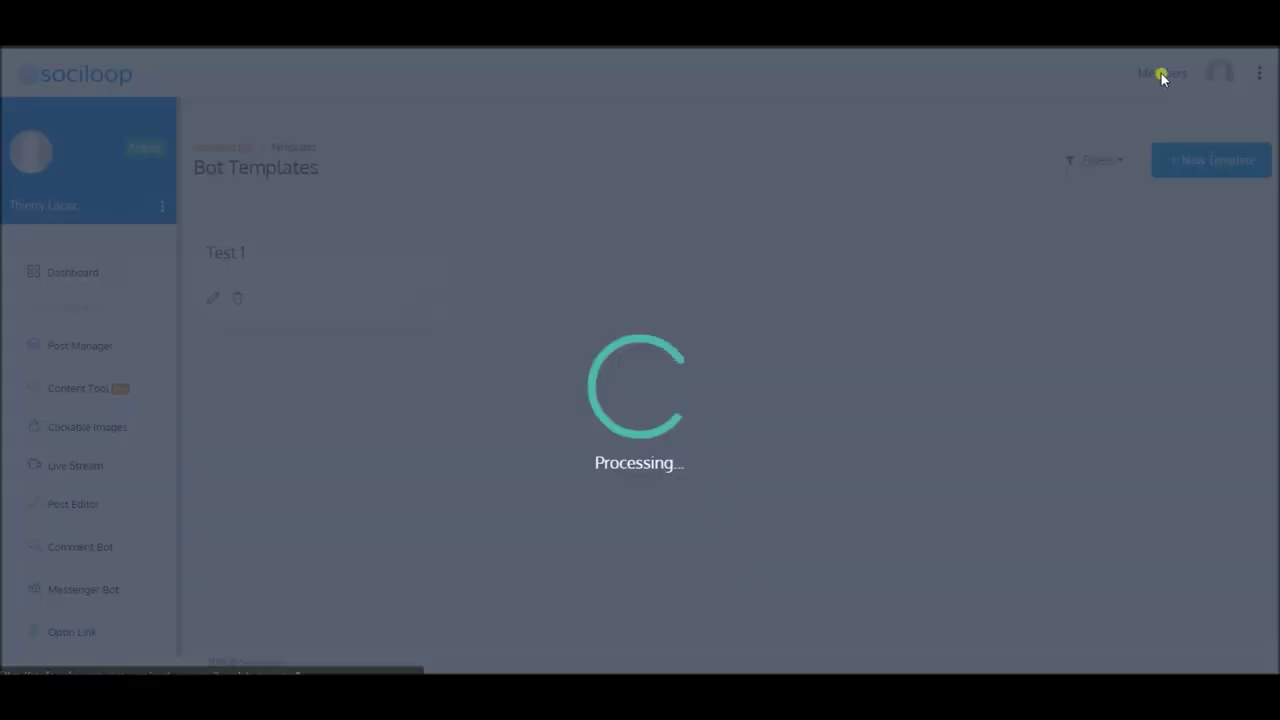
{"action": "left_click", "coordinate": [1160, 74]}
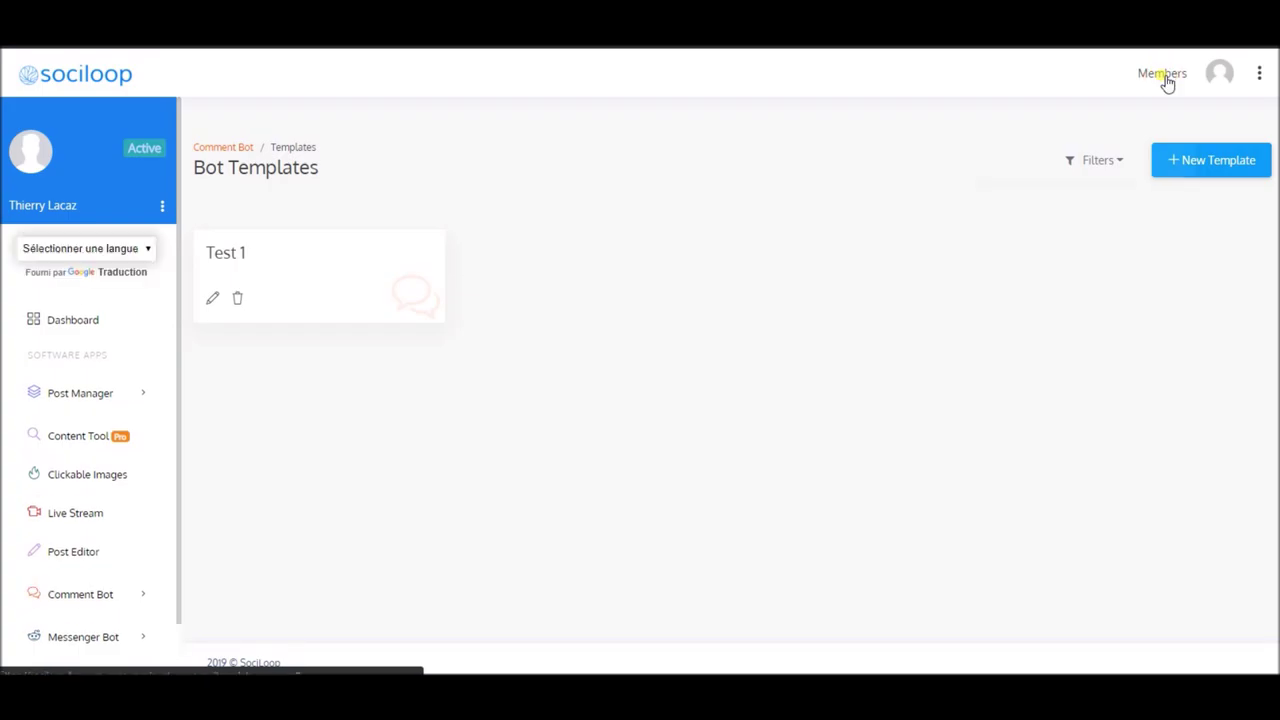
Enable the Messenger bot on the Soci Land page and confirm the activation
{"action": "scroll", "coordinate": [103, 508], "scroll_direction": "down", "scroll_amount": 2}
{"action": "left_click", "coordinate": [100, 510]}
{"action": "scroll", "coordinate": [112, 530], "scroll_direction": "down", "scroll_amount": 1}
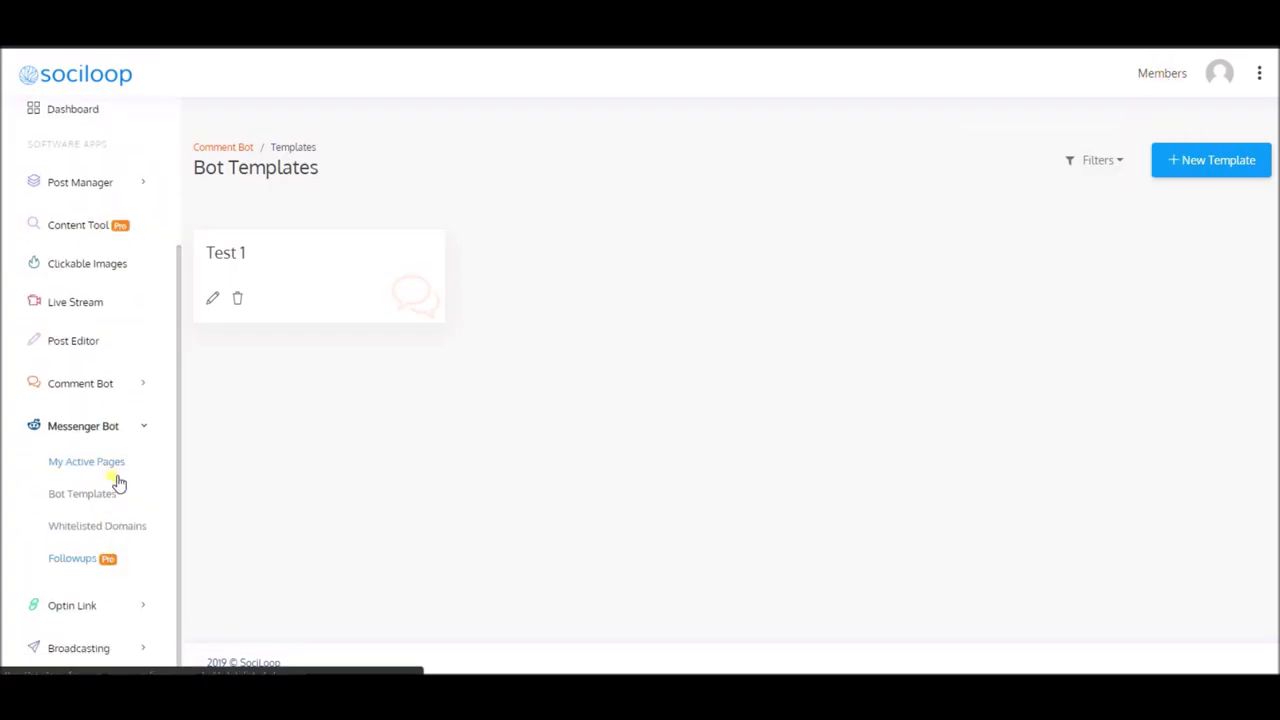
{"action": "left_click", "coordinate": [114, 459]}
{"action": "left_click", "coordinate": [730, 603]}
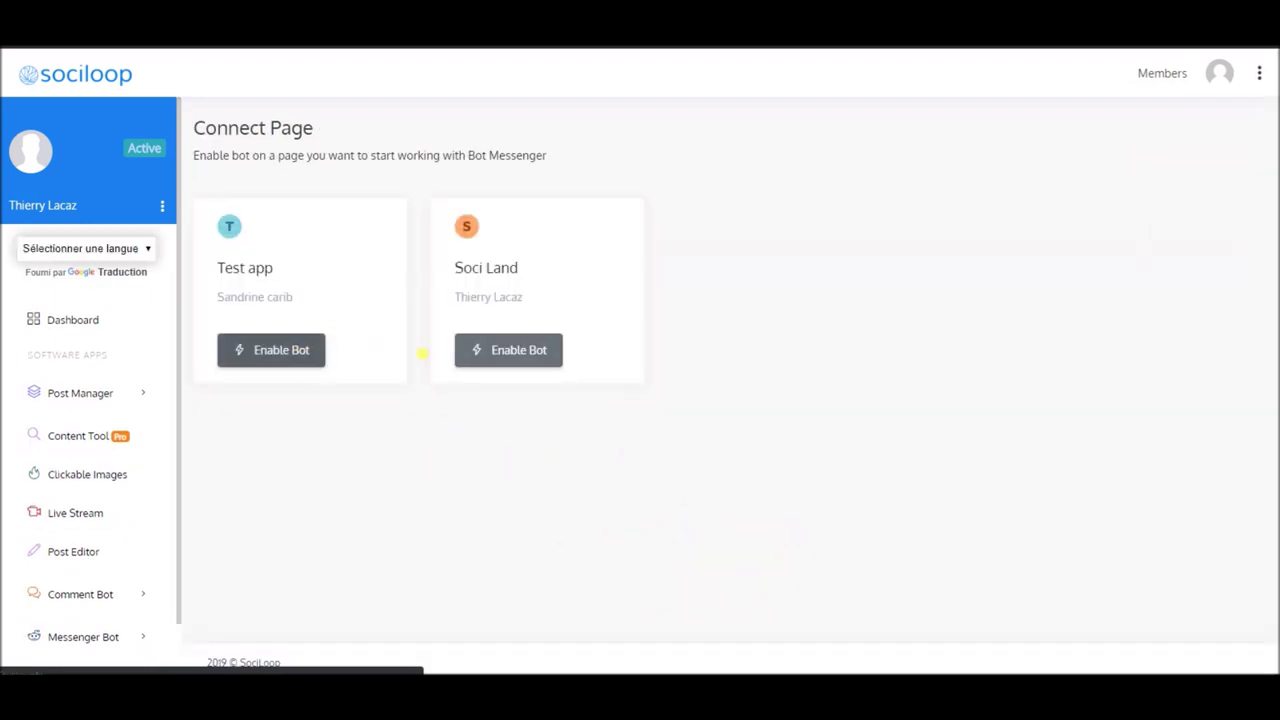
{"action": "left_click", "coordinate": [510, 355]}
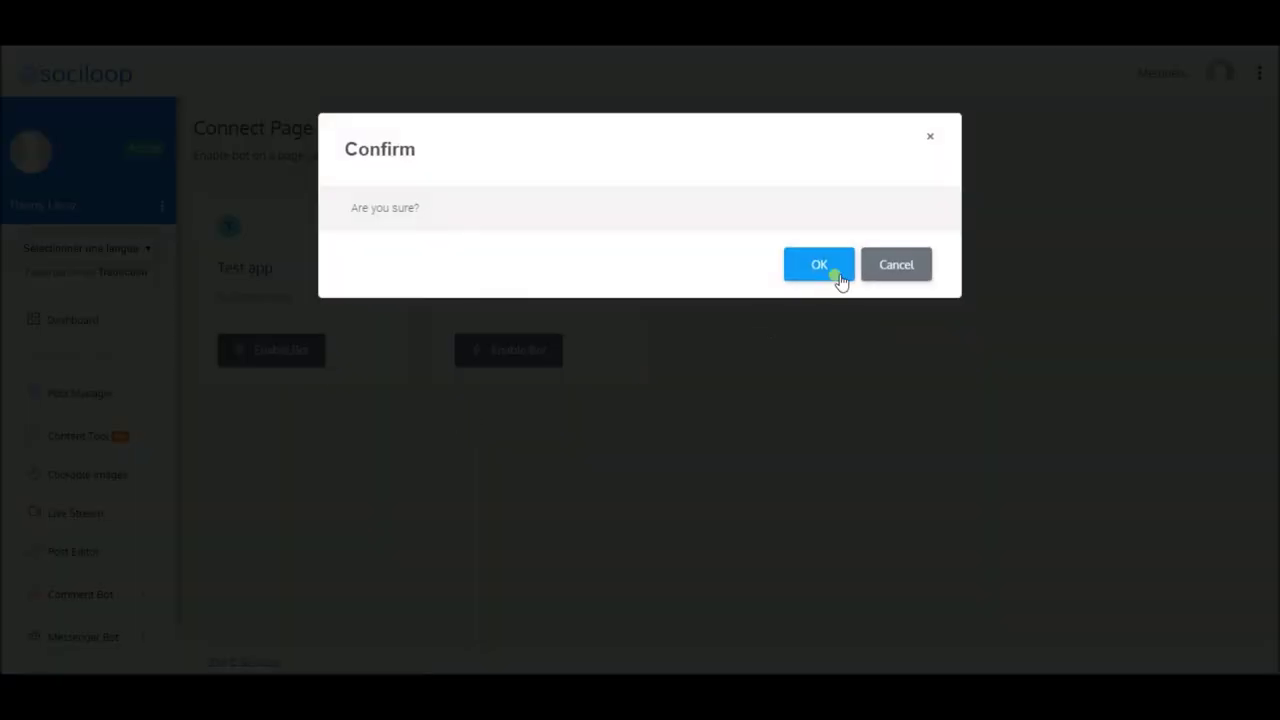
{"action": "left_click", "coordinate": [835, 274]}
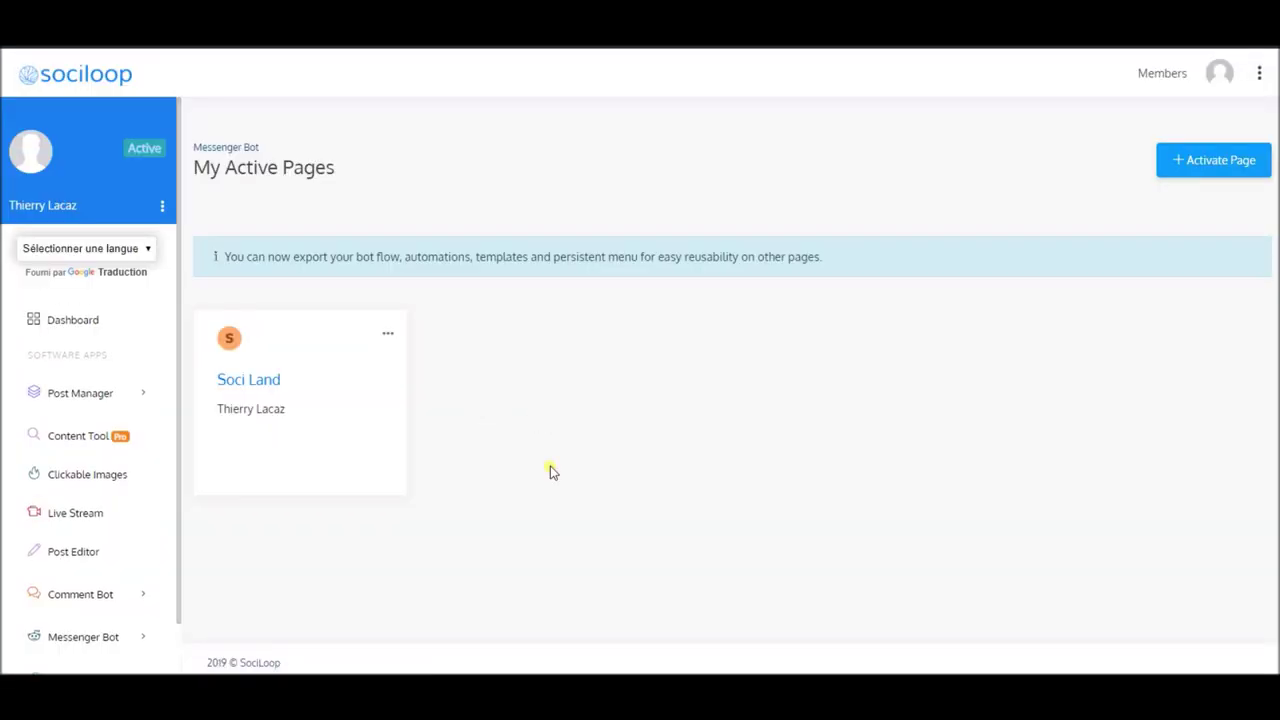
Open the automations of the Soci Land page and start adding a new one
{"action": "left_click", "coordinate": [390, 337]}
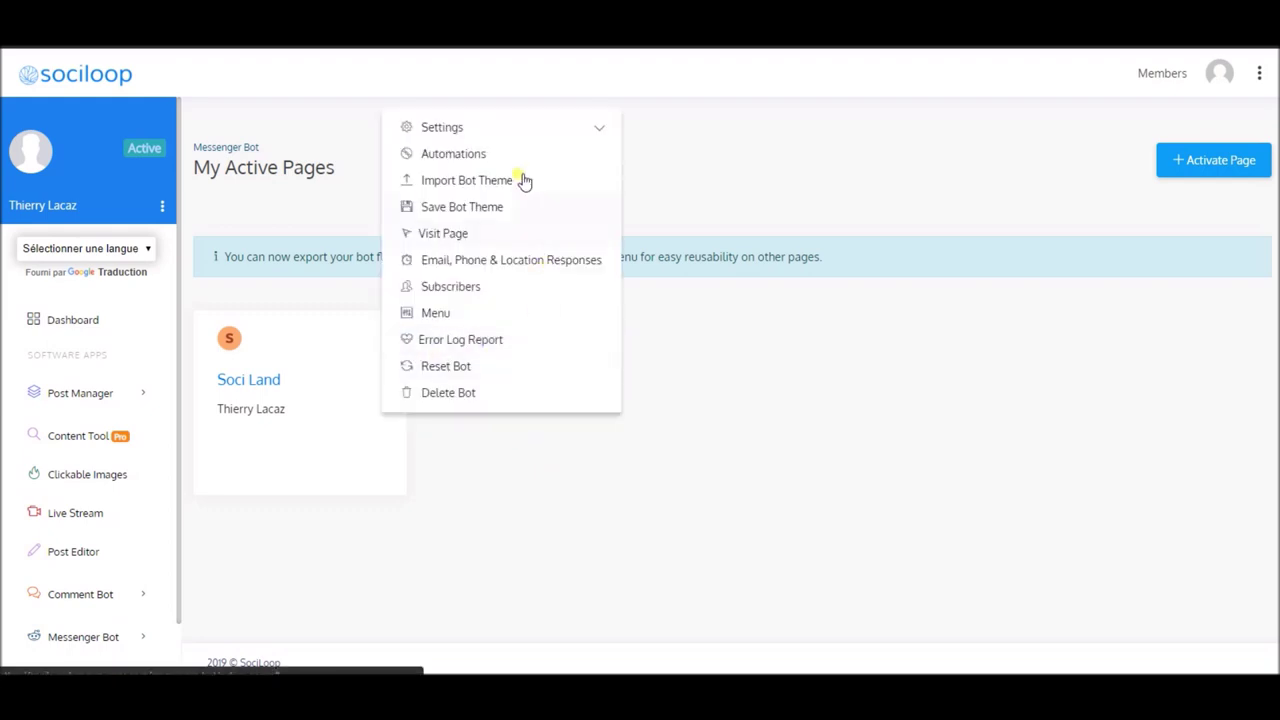
{"action": "left_click", "coordinate": [474, 154]}
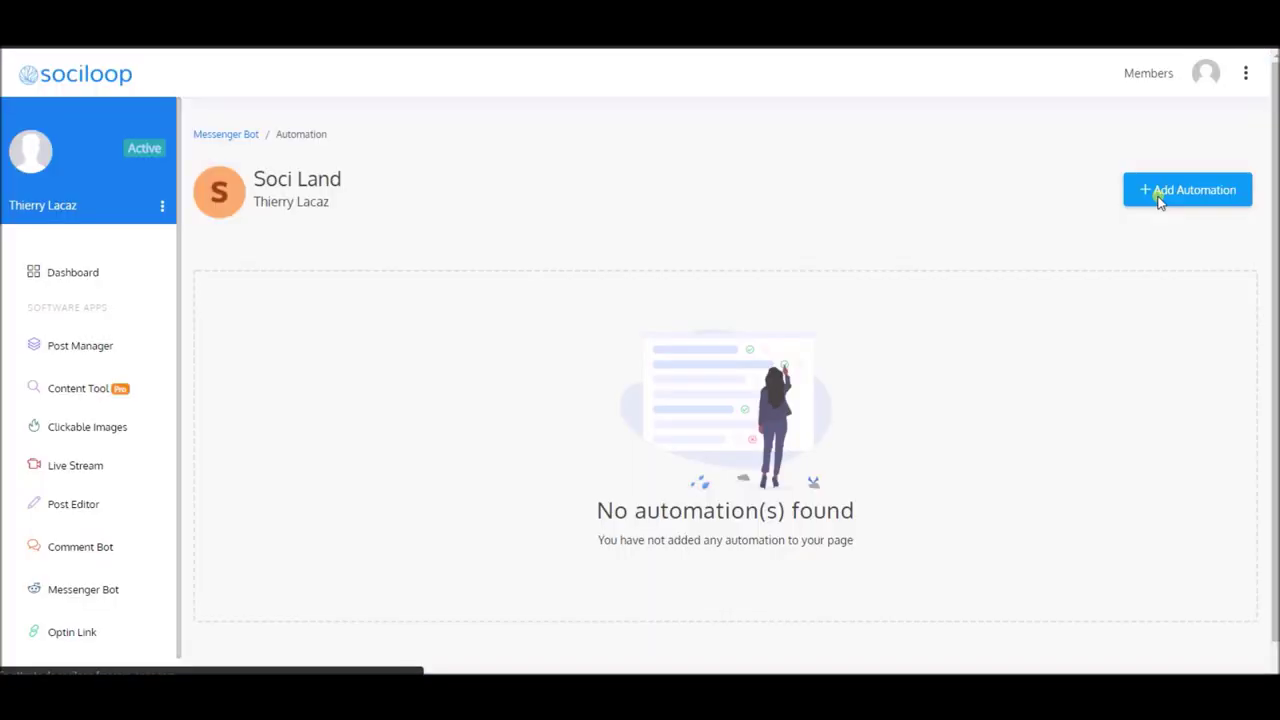
{"action": "left_click", "coordinate": [1165, 191]}
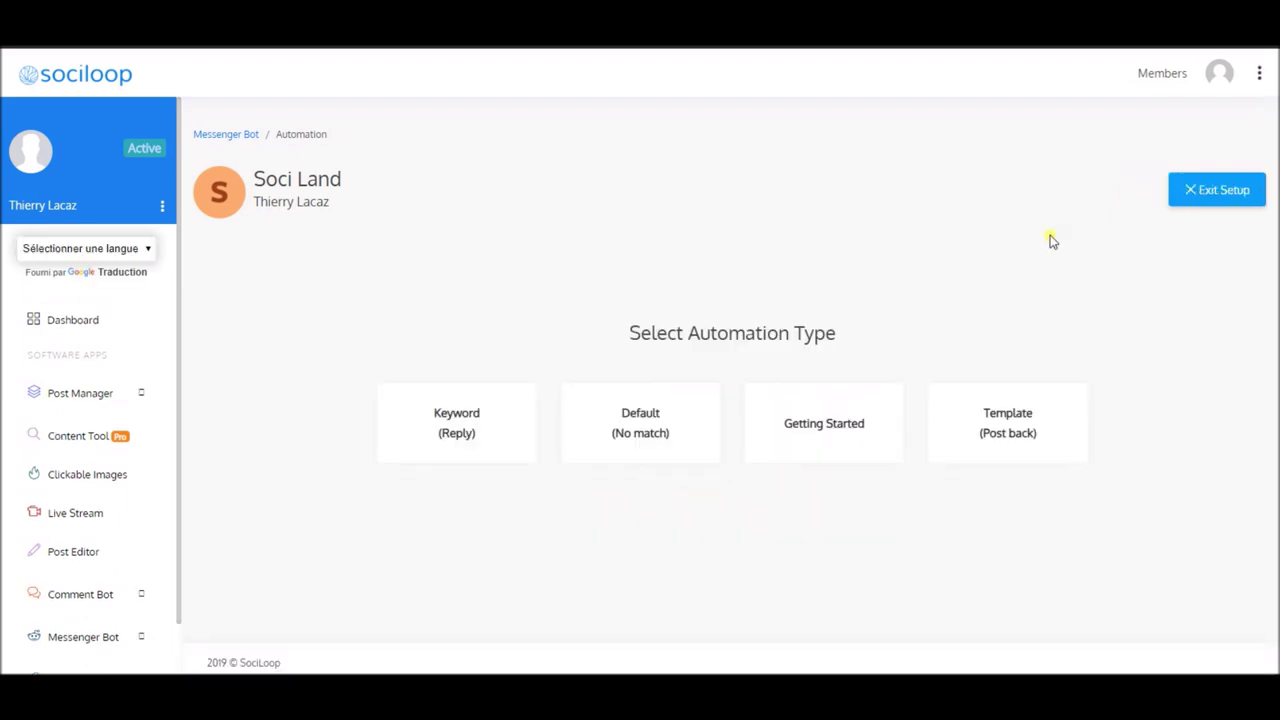
Examine the available automation types: Keyword, Default, Getting Started and Template, and the Messenger bot's own sections
{"action": "left_click", "coordinate": [672, 424]}
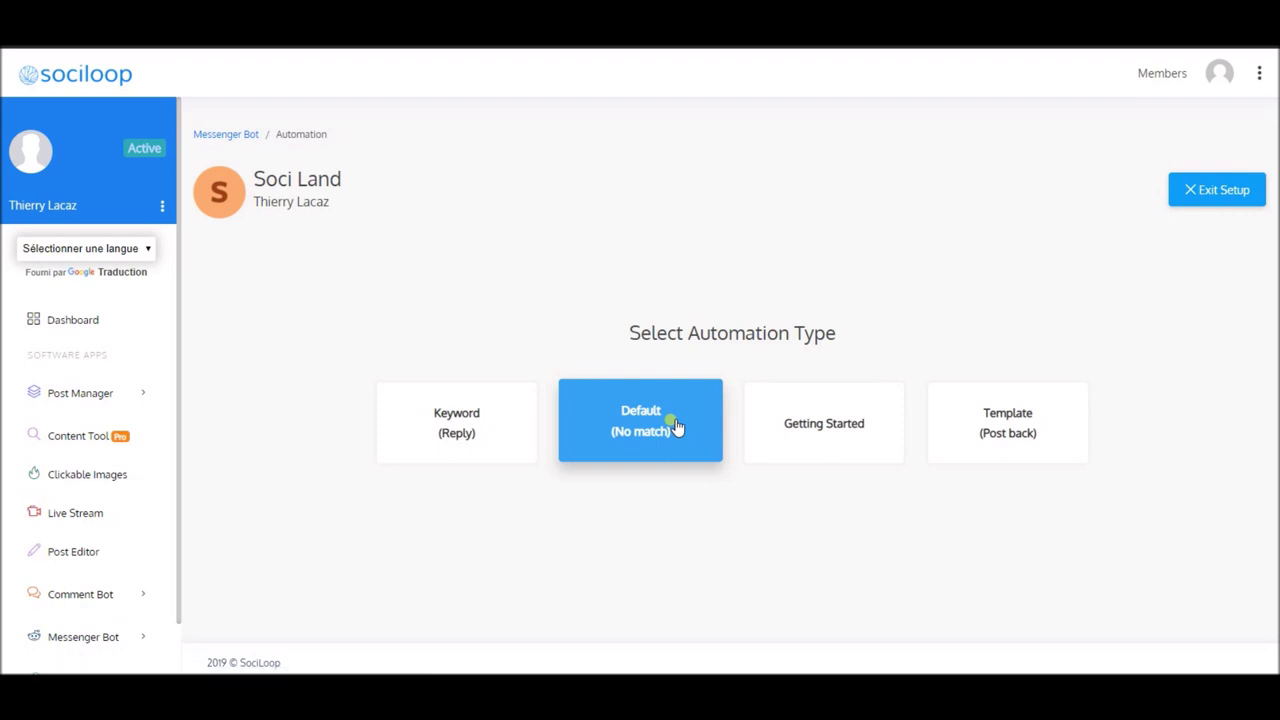
{"action": "left_click", "coordinate": [482, 437]}
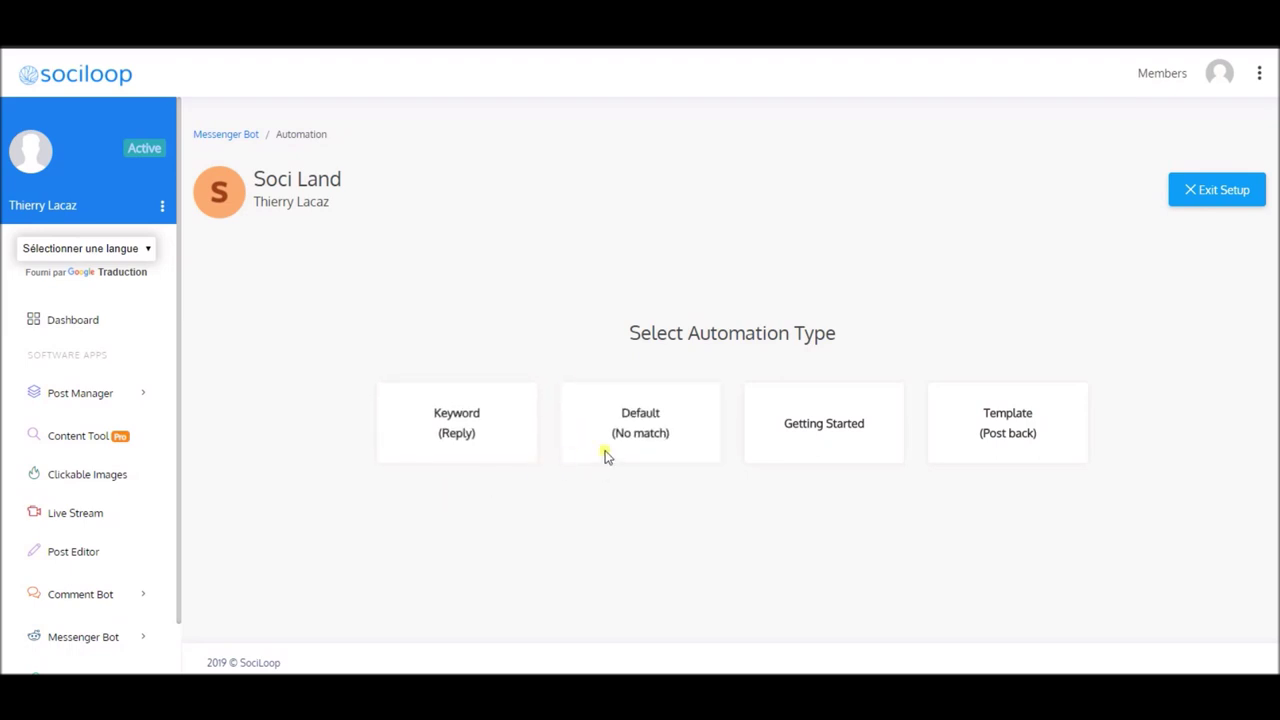
{"action": "left_click", "coordinate": [648, 440]}
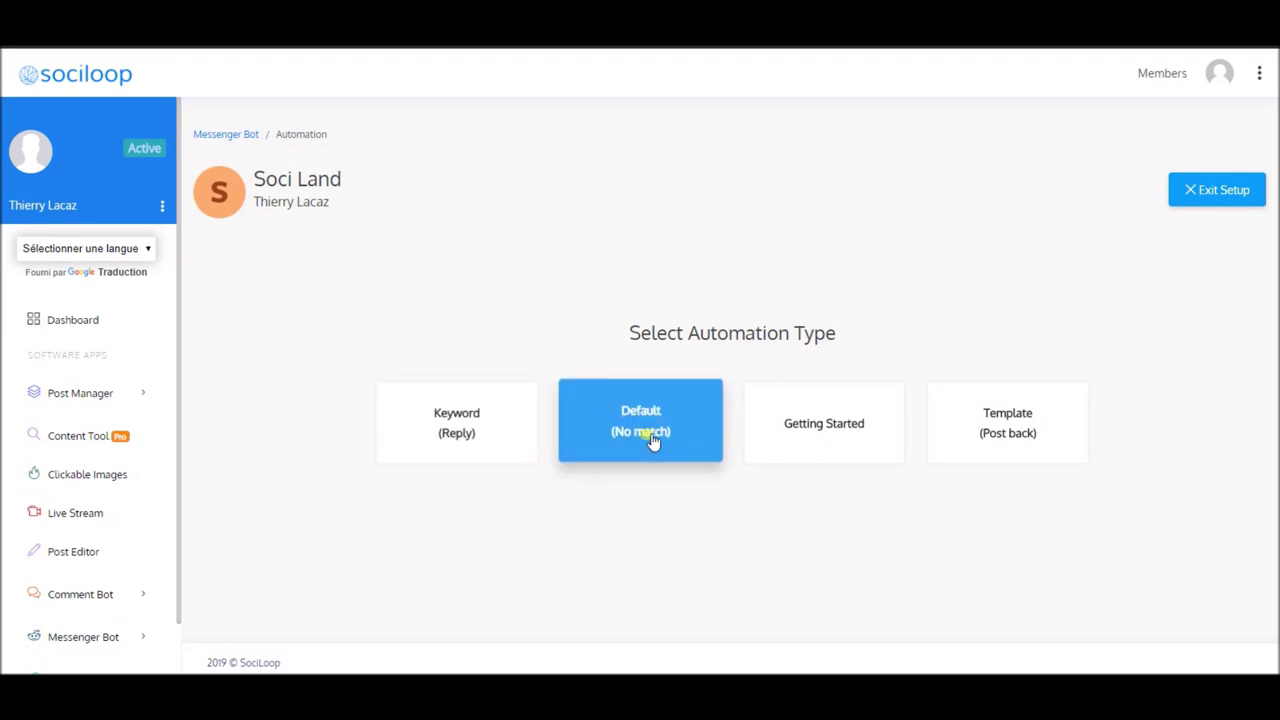
{"action": "left_click", "coordinate": [523, 429]}
{"action": "left_click", "coordinate": [613, 433]}
{"action": "left_click", "coordinate": [823, 446]}
{"action": "left_click", "coordinate": [1045, 452]}
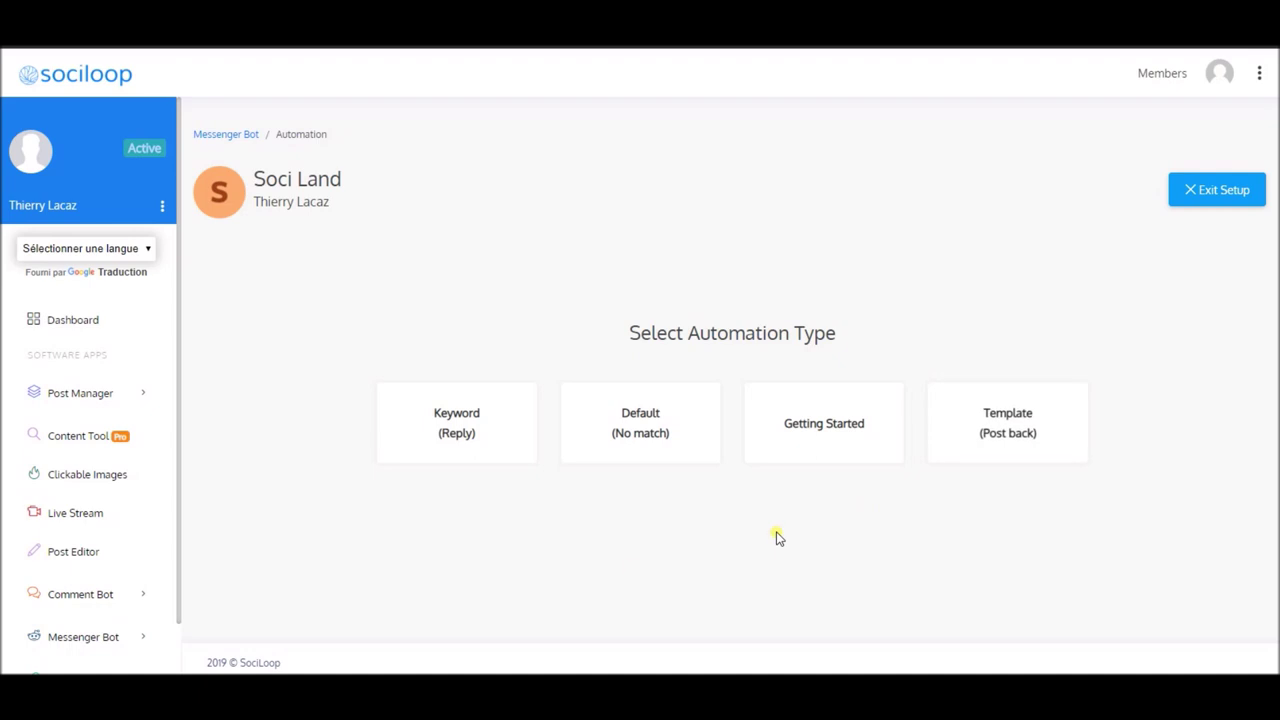
{"action": "scroll", "coordinate": [101, 607], "scroll_direction": "down", "scroll_amount": 3}
{"action": "left_click", "coordinate": [147, 508]}
{"action": "left_click", "coordinate": [95, 578]}
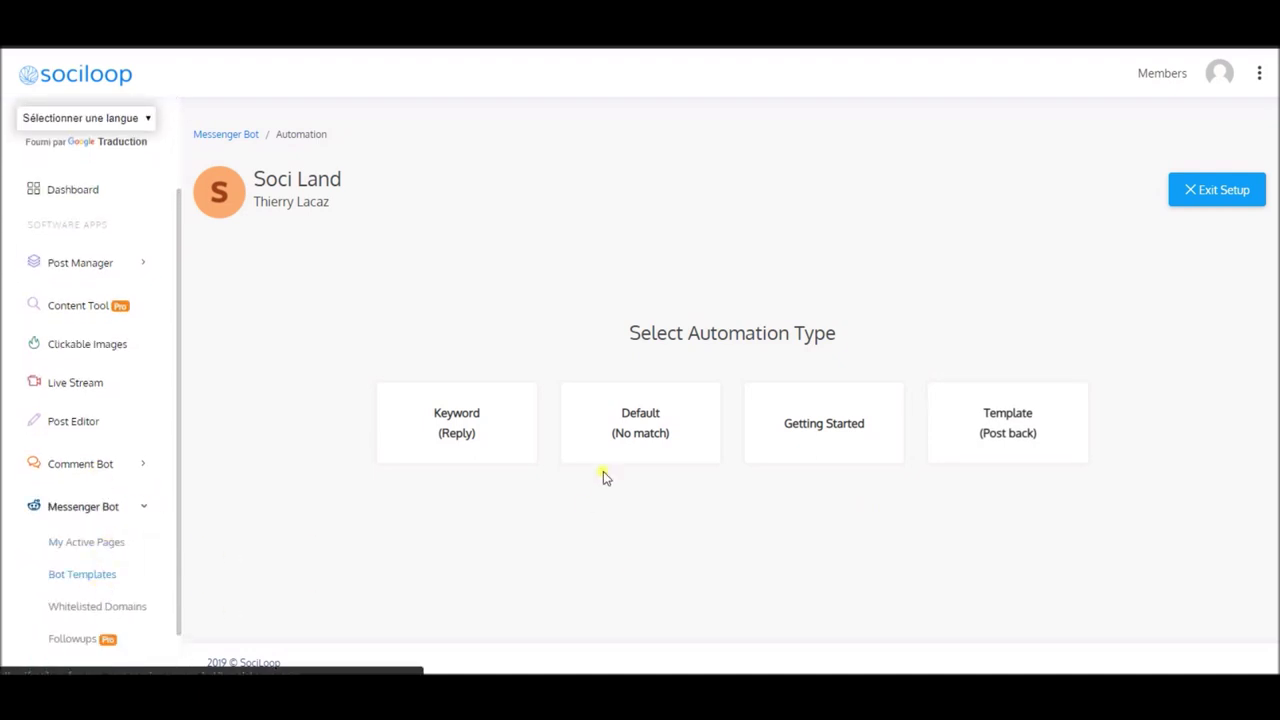
Choose the Keyword (Reply) automation type and name the automation "Aide"
{"action": "left_click", "coordinate": [470, 428]}
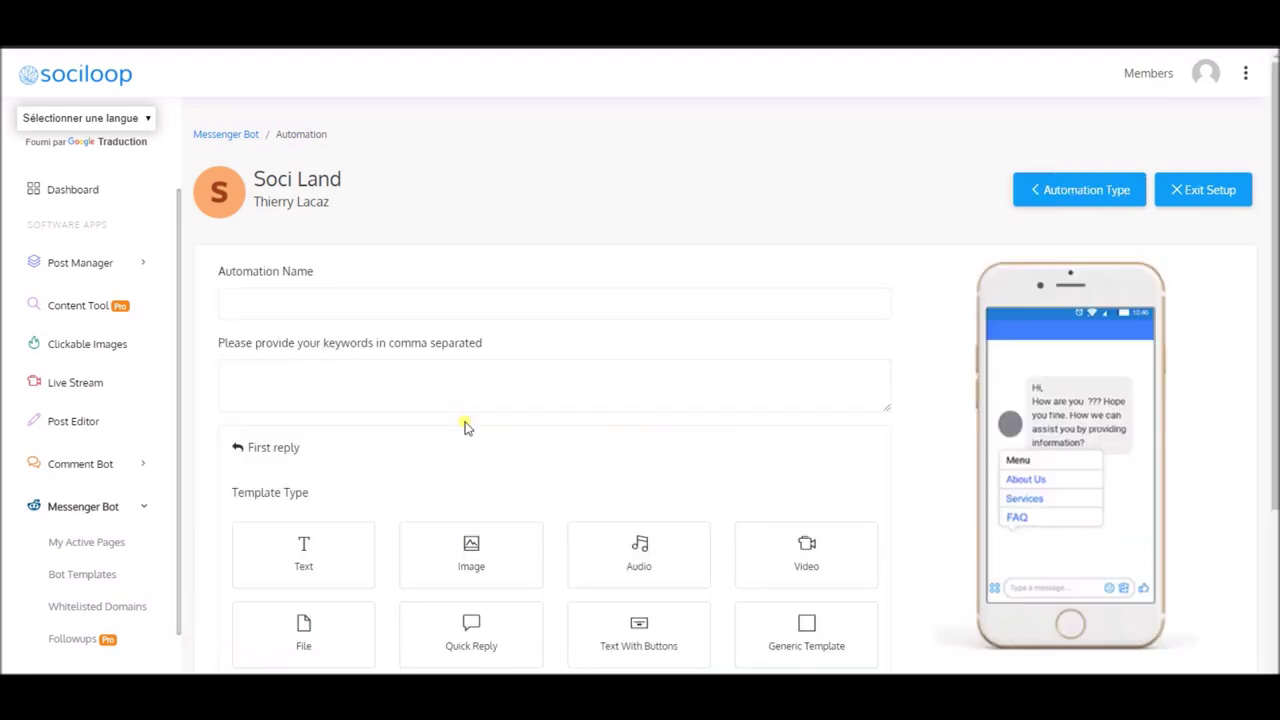
{"action": "left_click", "coordinate": [349, 305]}
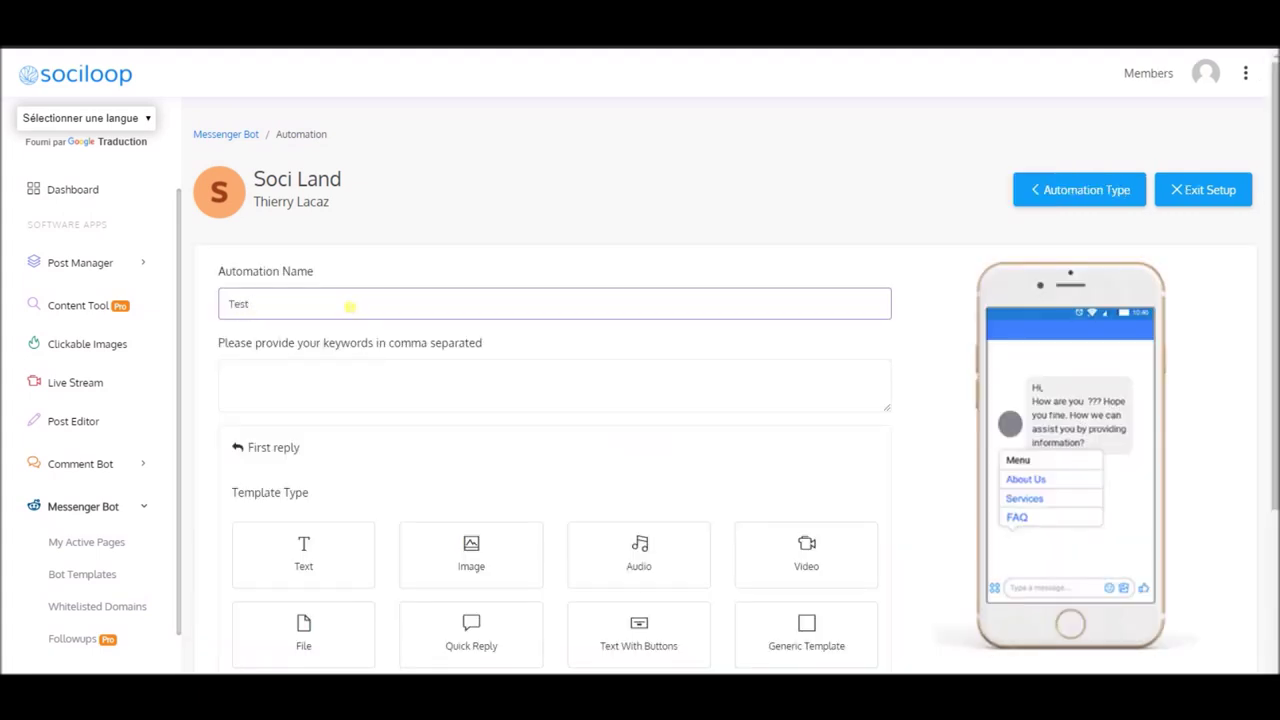
{"action": "type", "text": "Aide"}
{"action": "scroll", "coordinate": [325, 400], "scroll_direction": "down", "scroll_amount": 2}
Enter "aide, besoin, urgent, aides, help" as the automation's trigger keywords
{"action": "left_click", "coordinate": [348, 240]}
{"action": "type", "text": "aide, besoin, urgent,"}
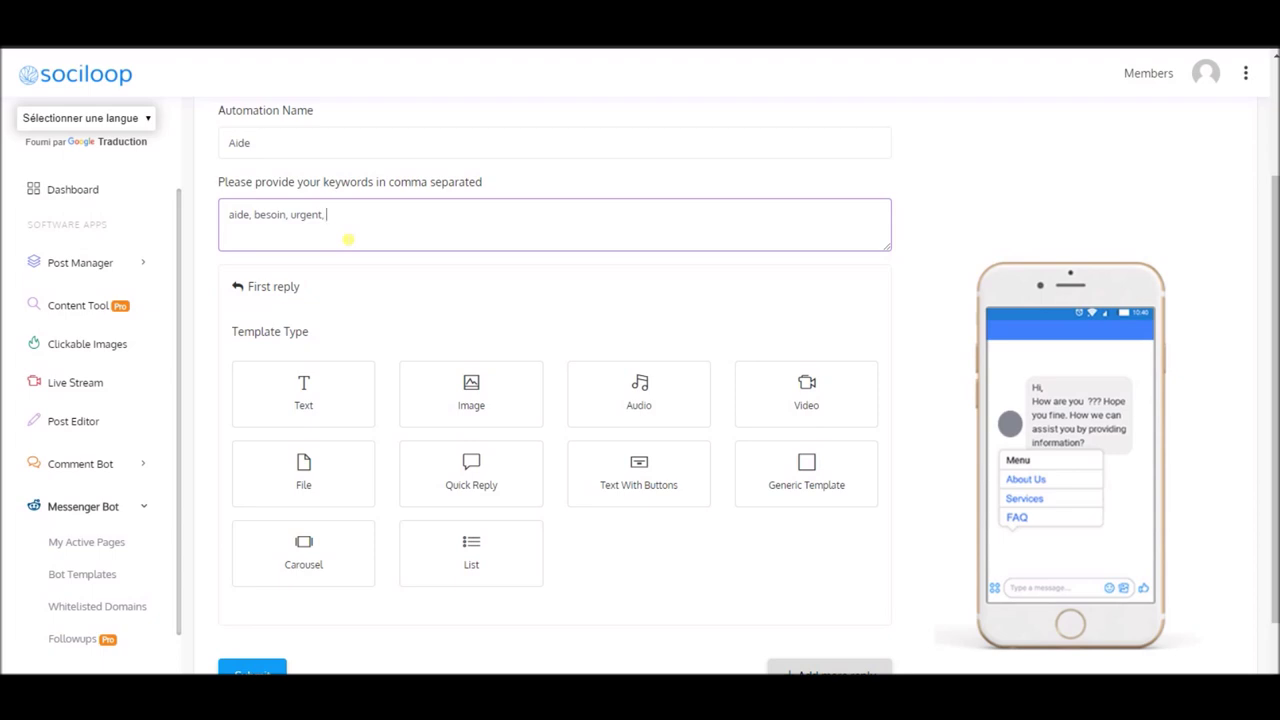
{"action": "type", "text": "aidses, help"}
Make the first reply Text With Buttons and begin its message with "Bonjour" followed by the First Name placeholder
{"action": "scroll", "coordinate": [347, 239], "scroll_direction": "down", "scroll_amount": 1}
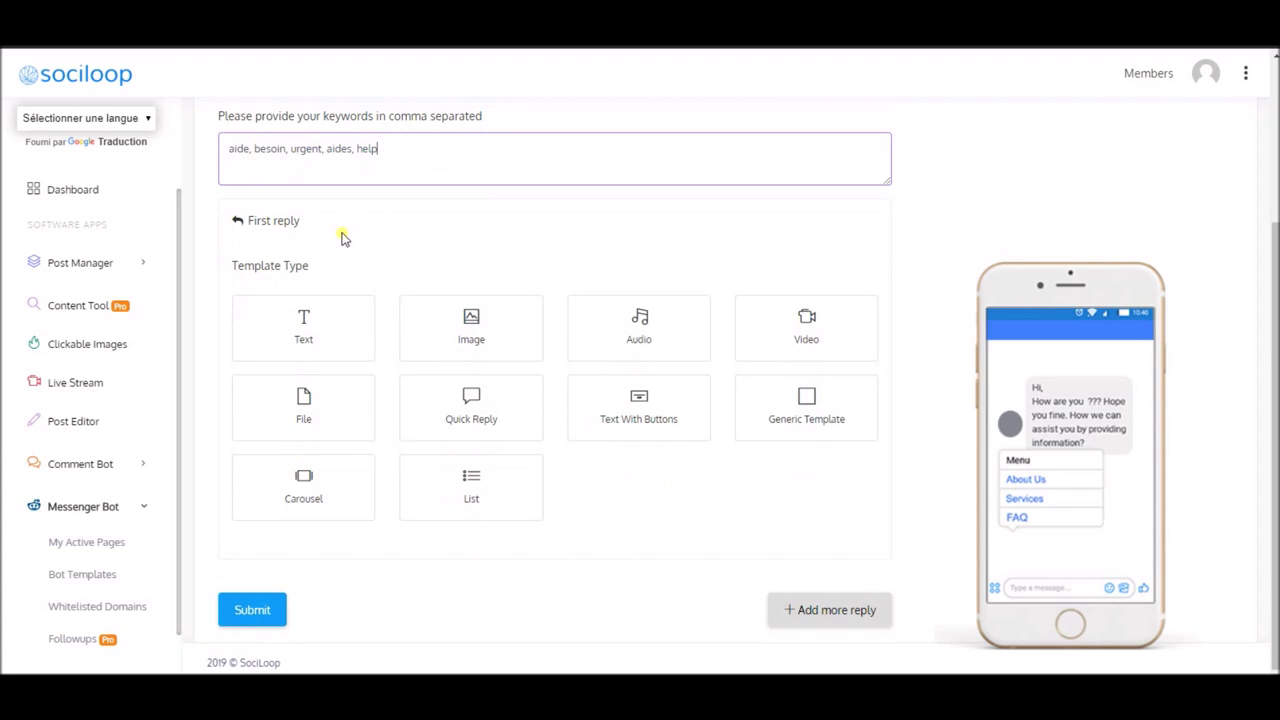
{"action": "left_click", "coordinate": [654, 423]}
{"action": "left_click", "coordinate": [330, 380]}
{"action": "type", "text": "Bonjour"}
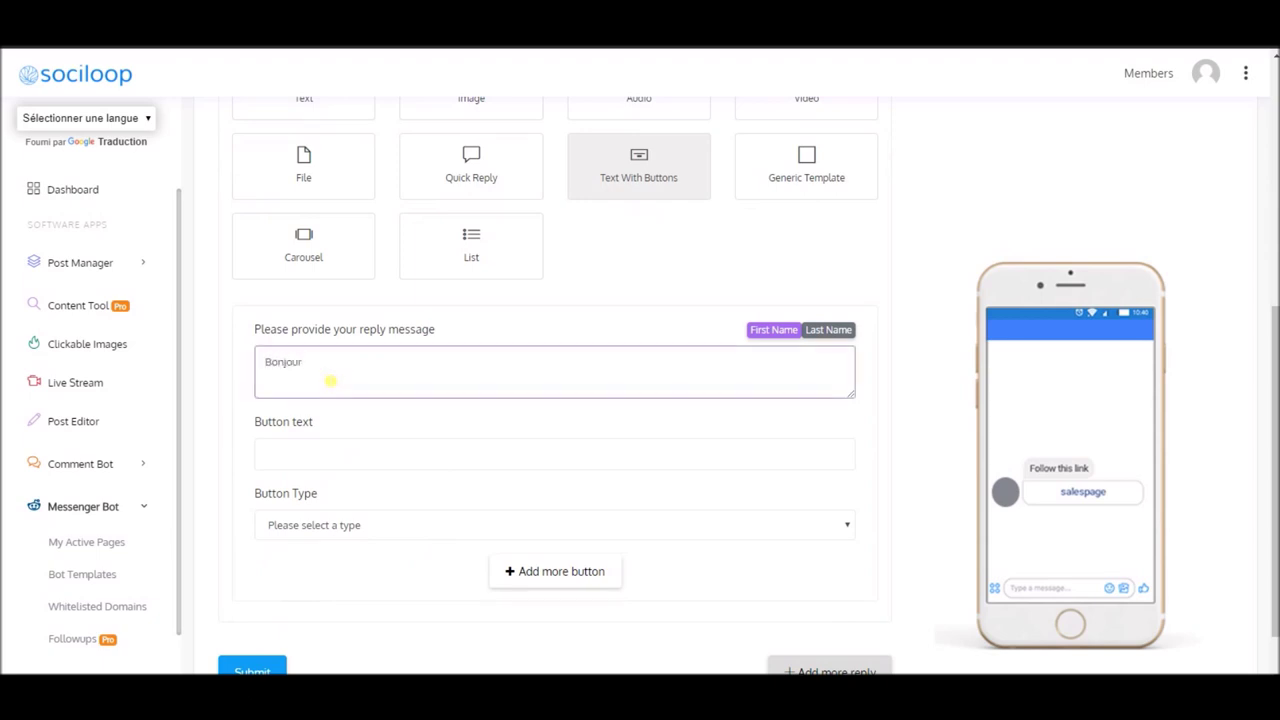
{"action": "left_click", "coordinate": [773, 333]}
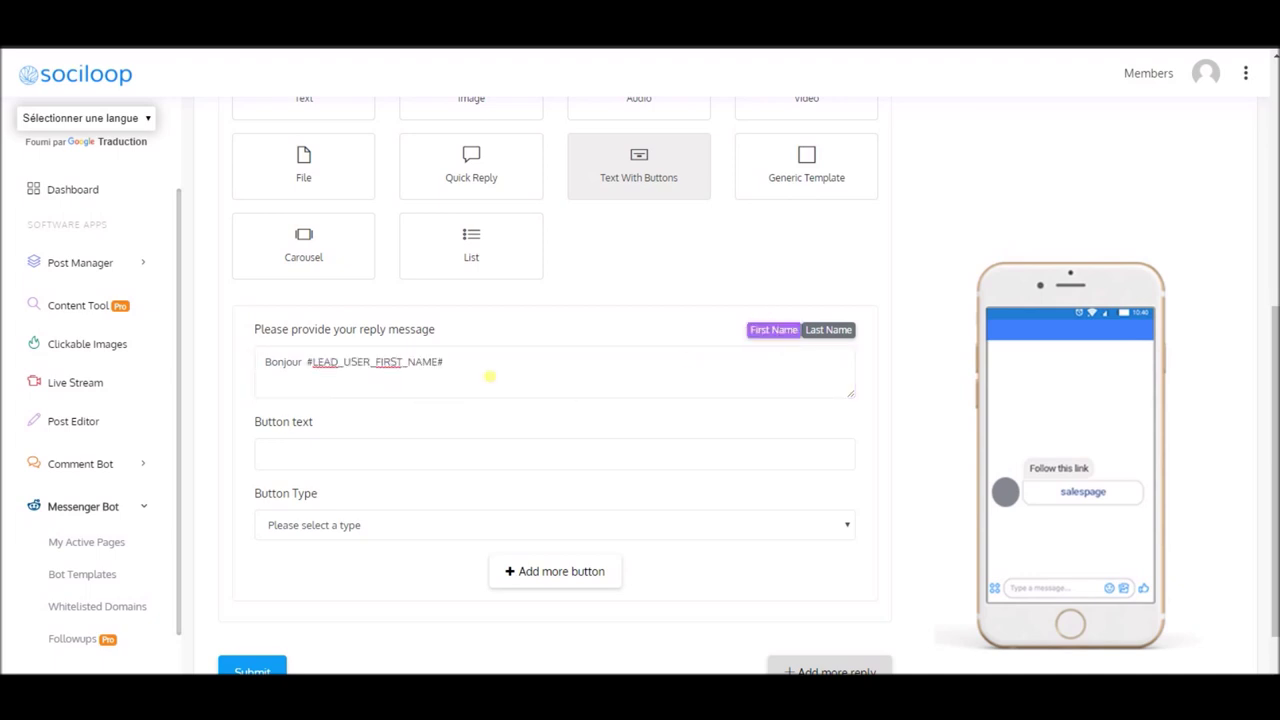
Continue the reply message after the placeholder with "vous pouvez vous rendre sur notre page de Support, où vous trouverez vos réponses :)"
{"action": "left_click", "coordinate": [490, 376]}
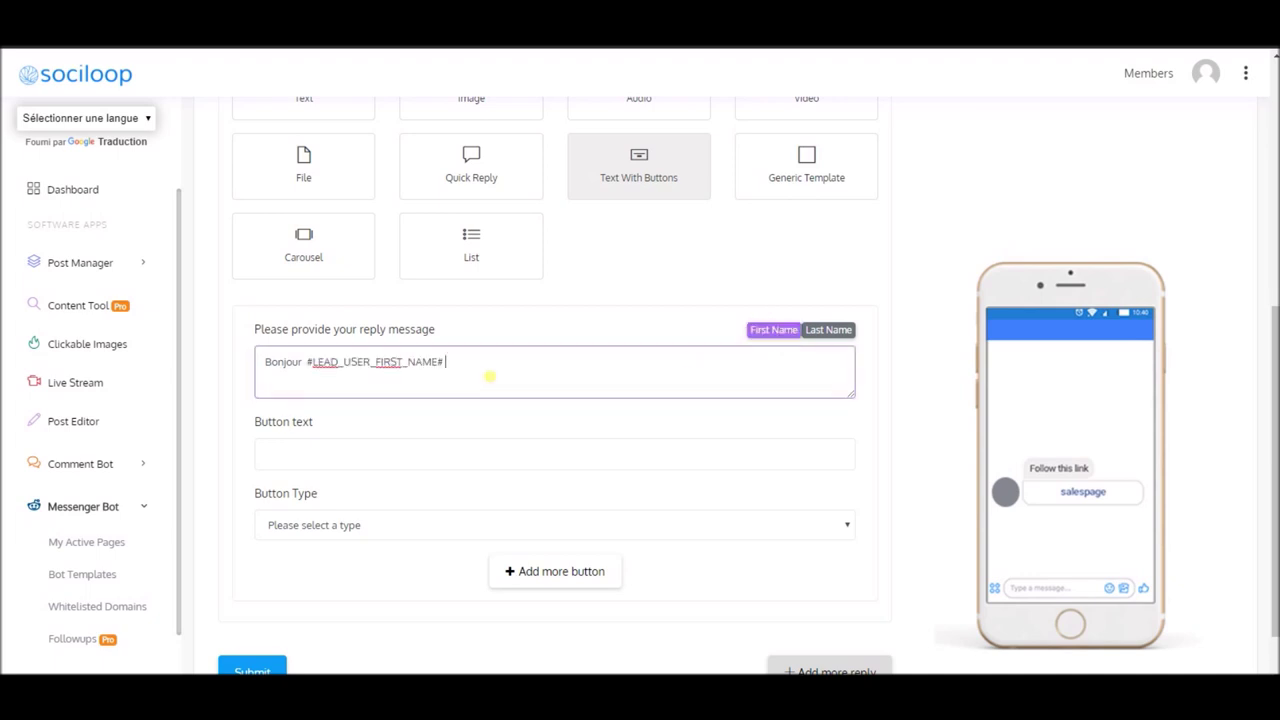
{"action": "type", "text": "vous pouv"}
{"action": "type", "text": "ez"}
{"action": "type", "text": " vous réf"}
{"action": "type", "text": "ndre sur"}
{"action": "type", "text": " notre pag"}
{"action": "type", "text": "e "}
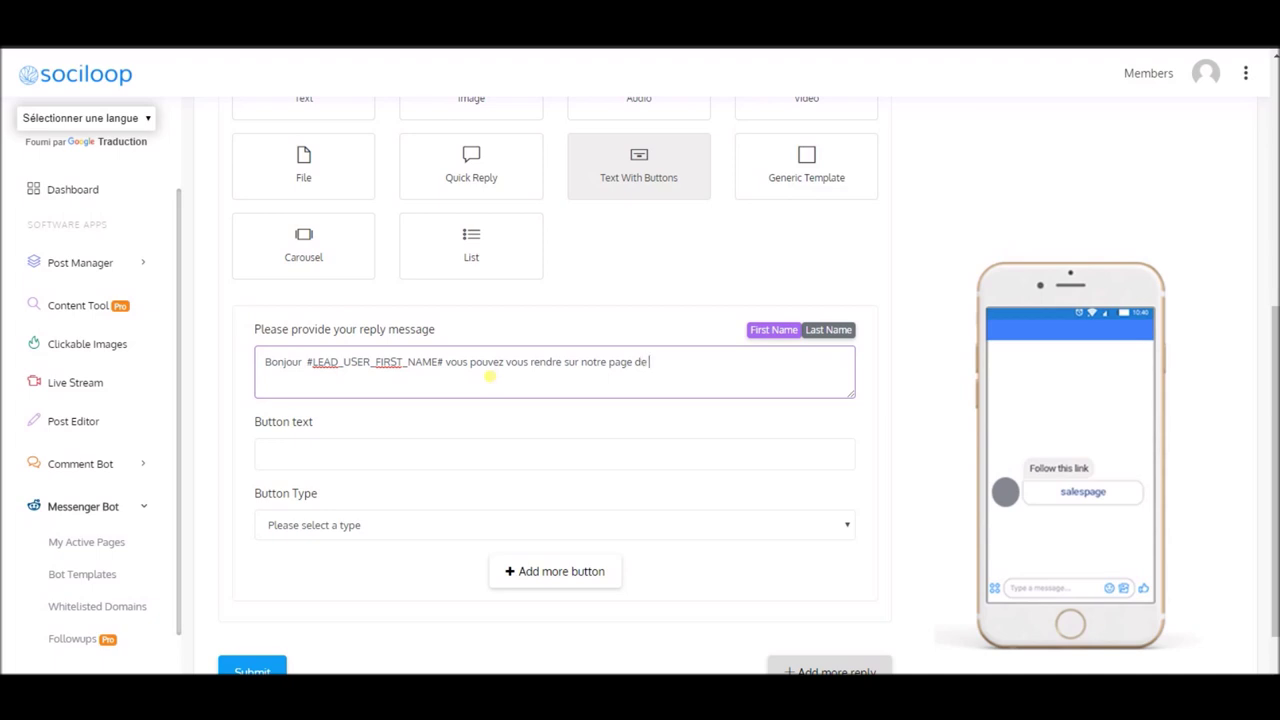
{"action": "type", "text": "d'aiSupport, "}
{"action": "type", "text": "où vous trouve"}
{"action": "type", "text": "rez les r"}
{"action": "type", "text": " vos réponses :)"}
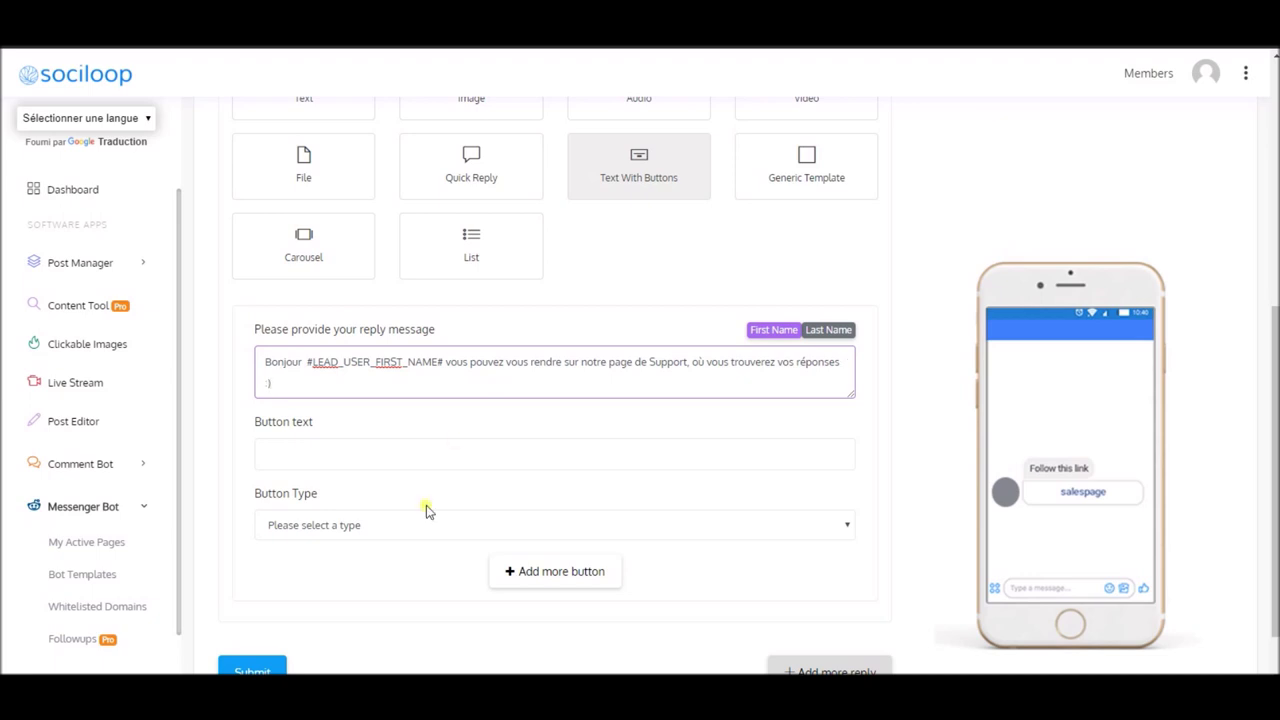
{"action": "left_click", "coordinate": [358, 451]}
{"action": "type", "text": "https://"}
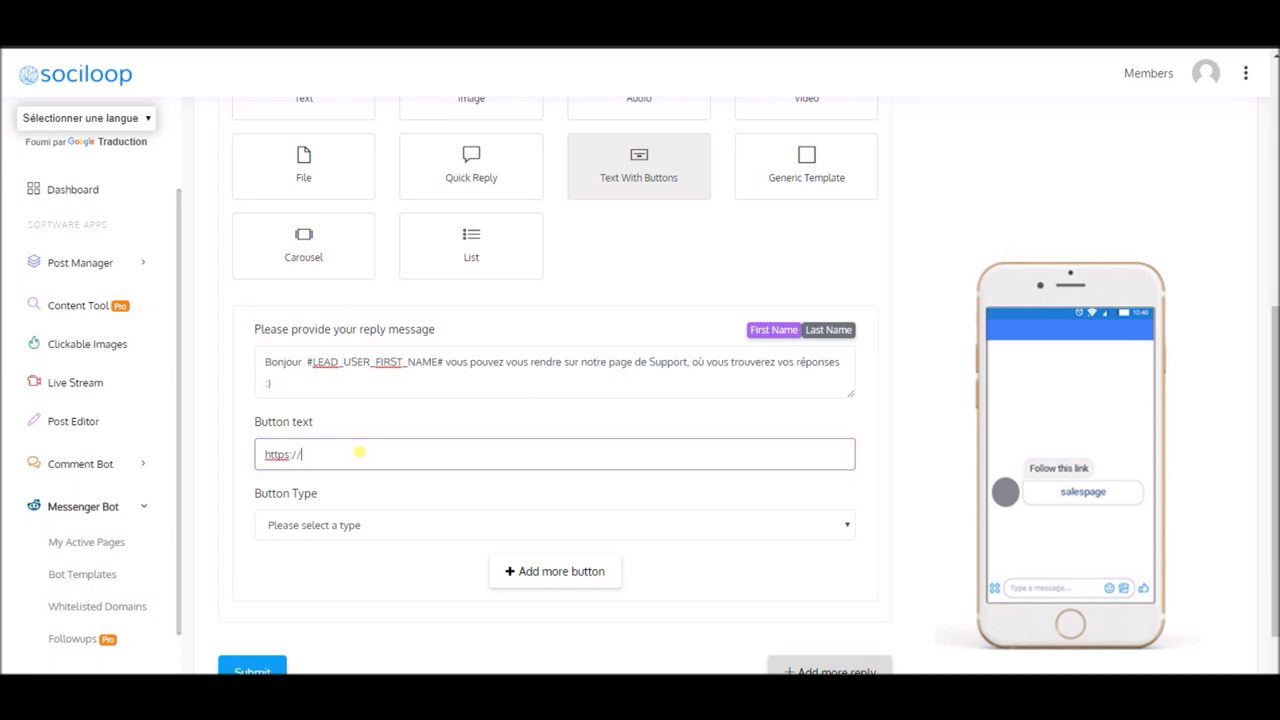
{"action": "type", "text": "freecom"}
{"action": "type", "text": "-app"}
{"action": "key", "text": "BackSpace"}
{"action": "key", "text": "BackSpace"}
{"action": "key", "text": "BackSpace"}
{"action": "key", "text": "BackSpace"}
{"action": "key", "text": "BackSpace"}
{"action": "key", "text": "BackSpace"}
{"action": "key", "text": "BackSpace"}
{"action": "key", "text": "BackSpace"}
{"action": "key", "text": "BackSpace"}
{"action": "type", "text": "reecom-academie.com"}
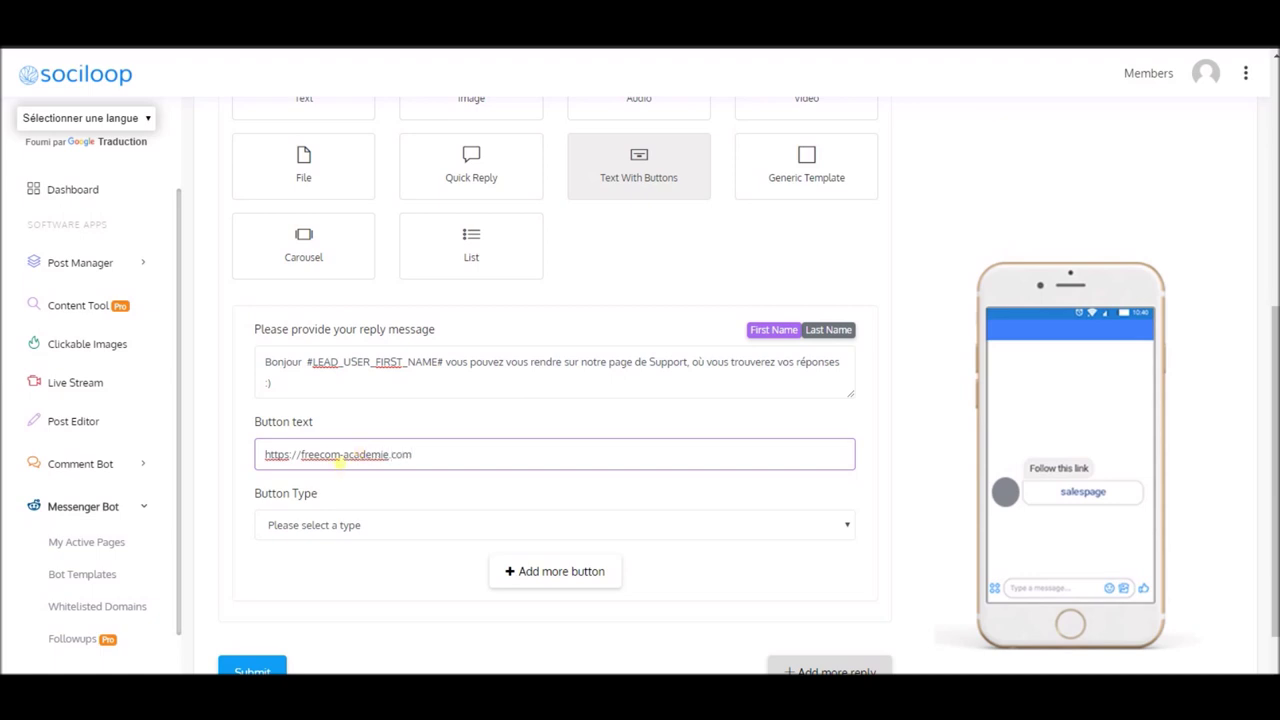
{"action": "type", "text": "www."}
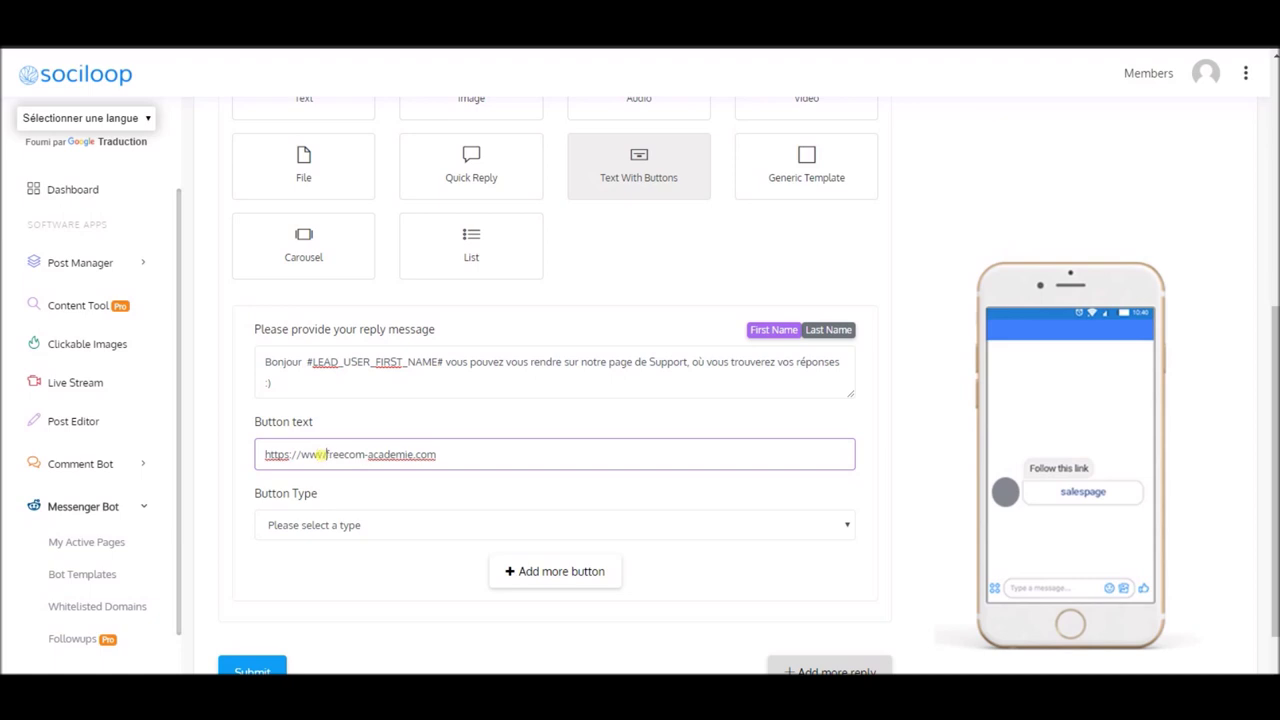
Cut the web address out of the button text and enter "Je découvre" in its place
{"action": "scroll", "coordinate": [320, 460], "scroll_direction": "down", "scroll_amount": 1}
{"action": "left_click", "coordinate": [320, 465]}
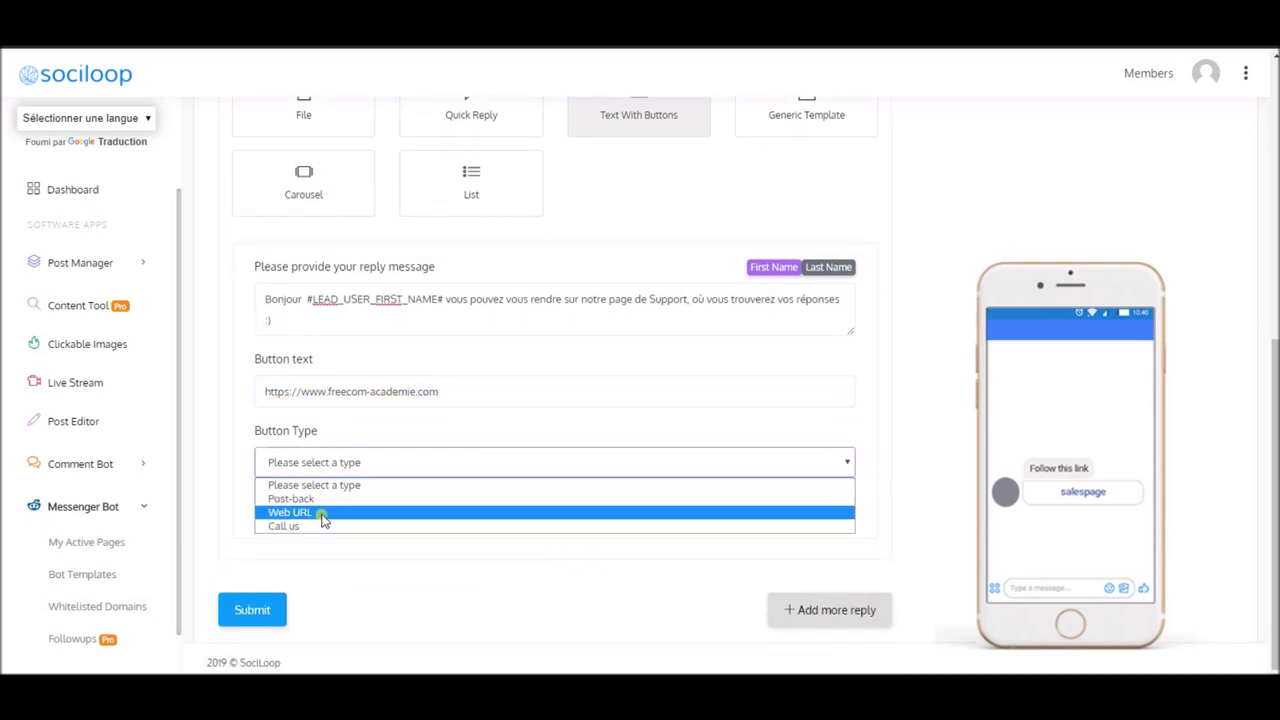
{"action": "left_click_drag", "start_coordinate": [471, 394], "coordinate": [271, 403]}
{"action": "right_click", "coordinate": [290, 400]}
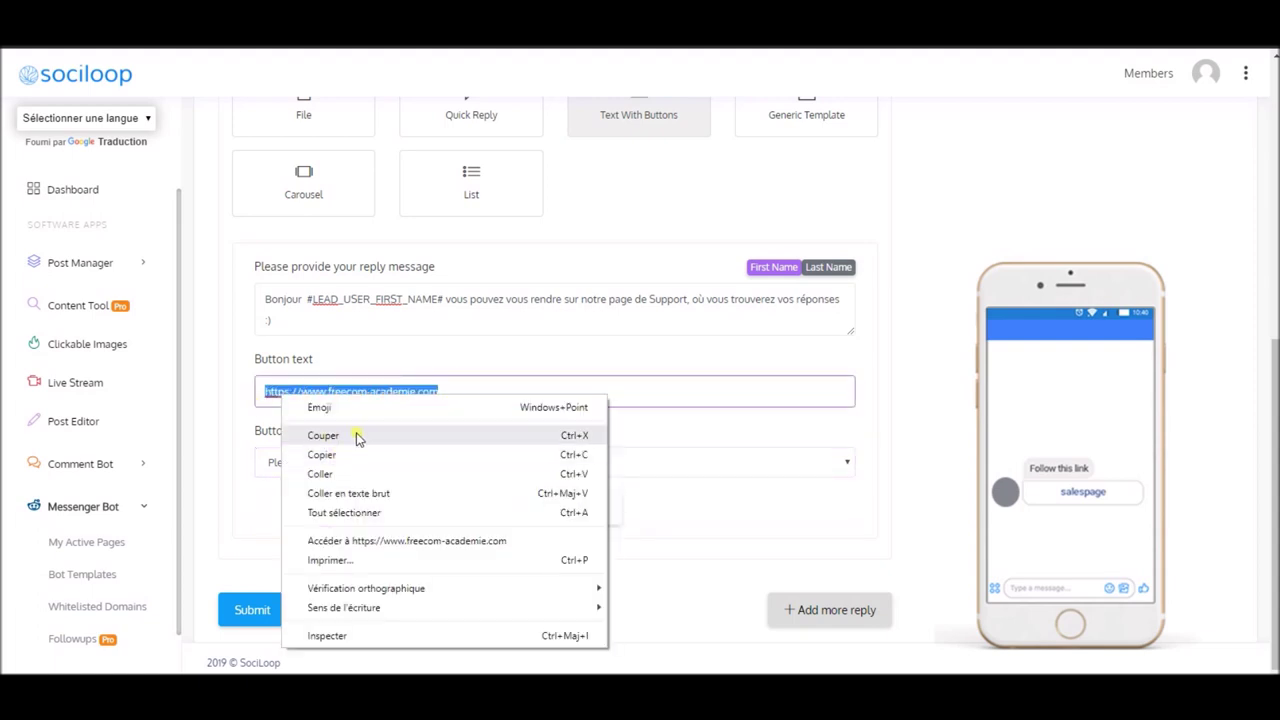
{"action": "left_click", "coordinate": [358, 436]}
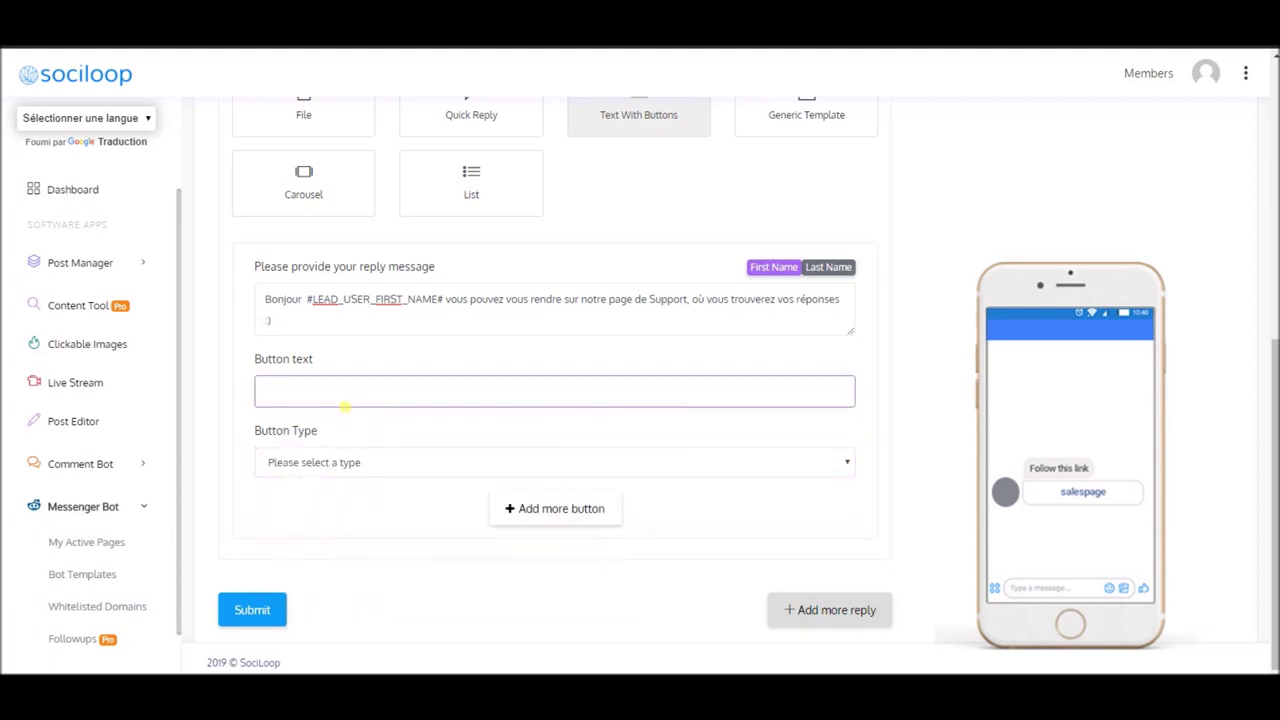
{"action": "type", "text": "Je découv"}
{"action": "left_click", "coordinate": [346, 464]}
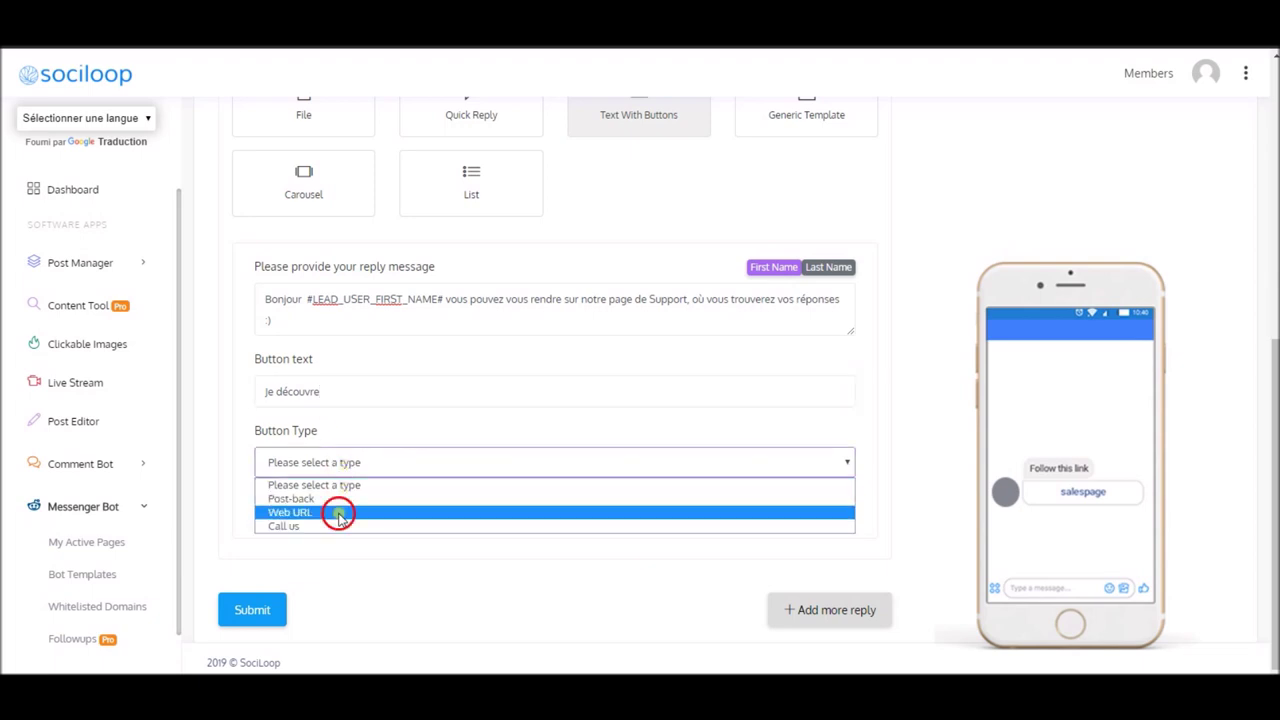
{"action": "left_click", "coordinate": [338, 513]}
{"action": "left_click", "coordinate": [314, 532]}
{"action": "key", "text": "ctrl+v"}
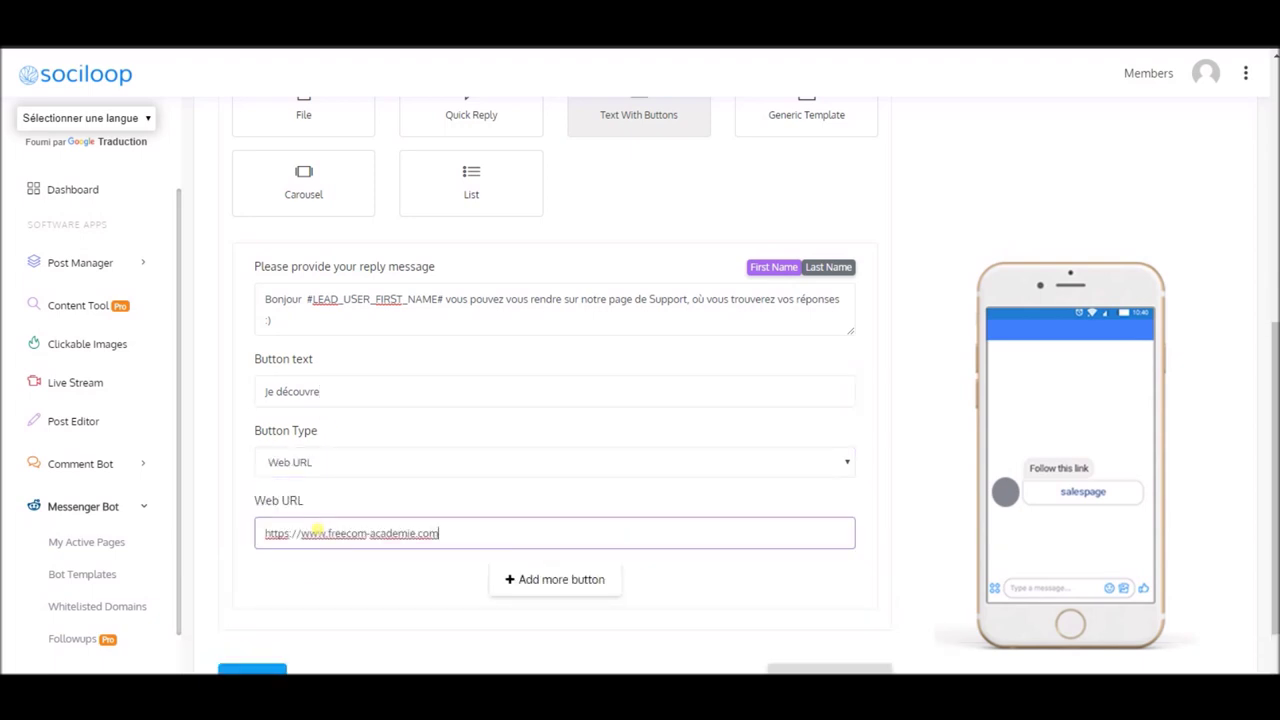
Review the automation's template type, reply message and button settings
{"action": "scroll", "coordinate": [350, 546], "scroll_direction": "down", "scroll_amount": 1}
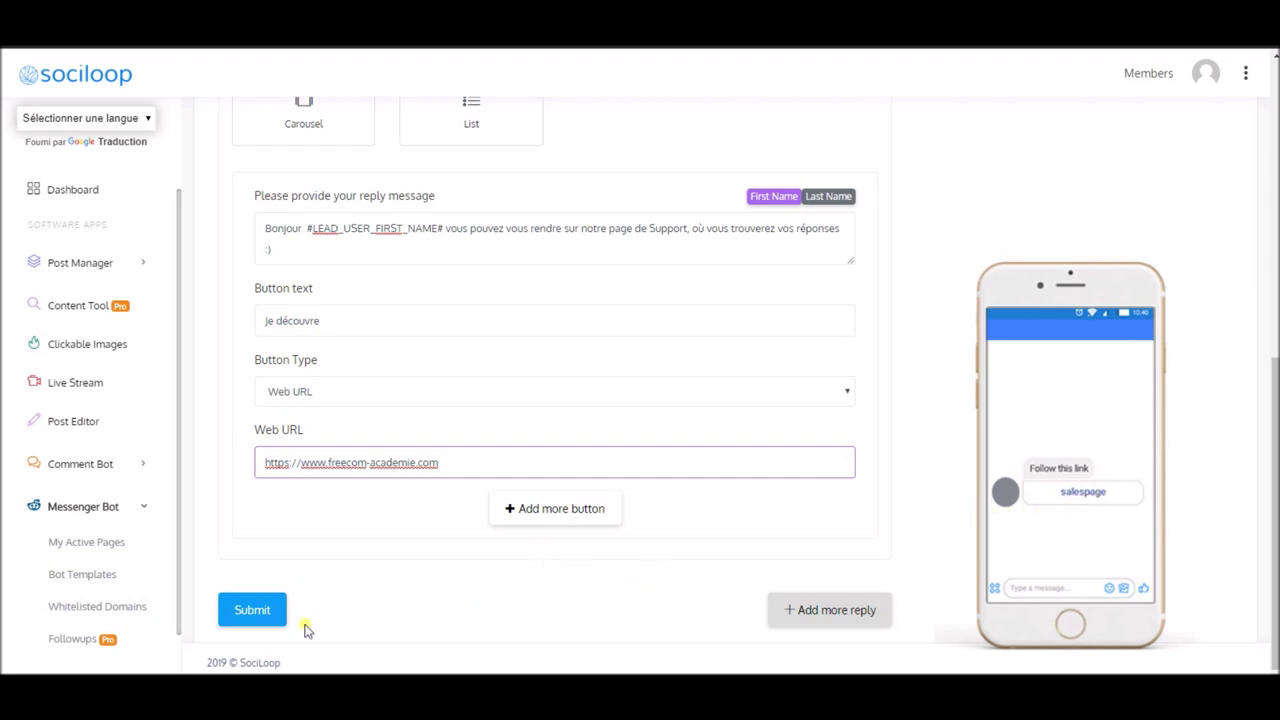
{"action": "scroll", "coordinate": [400, 568], "scroll_direction": "up", "scroll_amount": 3}
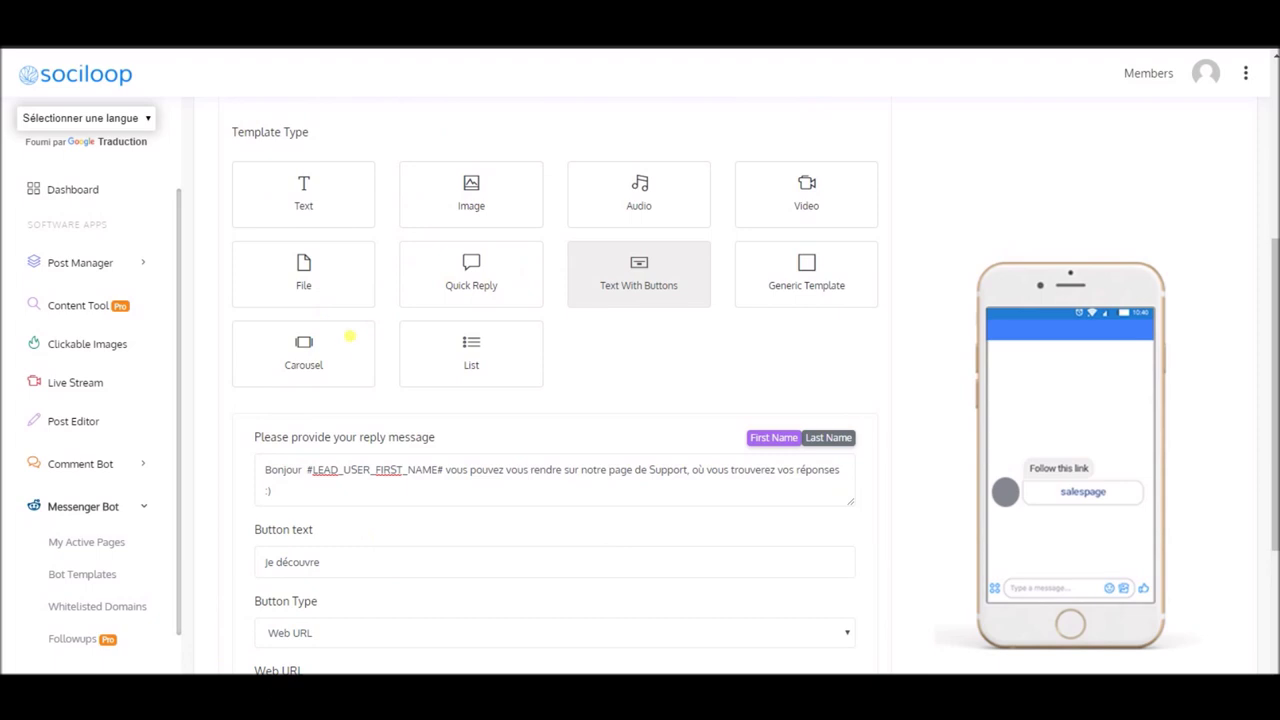
{"action": "scroll", "coordinate": [357, 354], "scroll_direction": "up", "scroll_amount": 3}
{"action": "scroll", "coordinate": [361, 357], "scroll_direction": "down", "scroll_amount": 3}
{"action": "scroll", "coordinate": [361, 357], "scroll_direction": "down", "scroll_amount": 2}
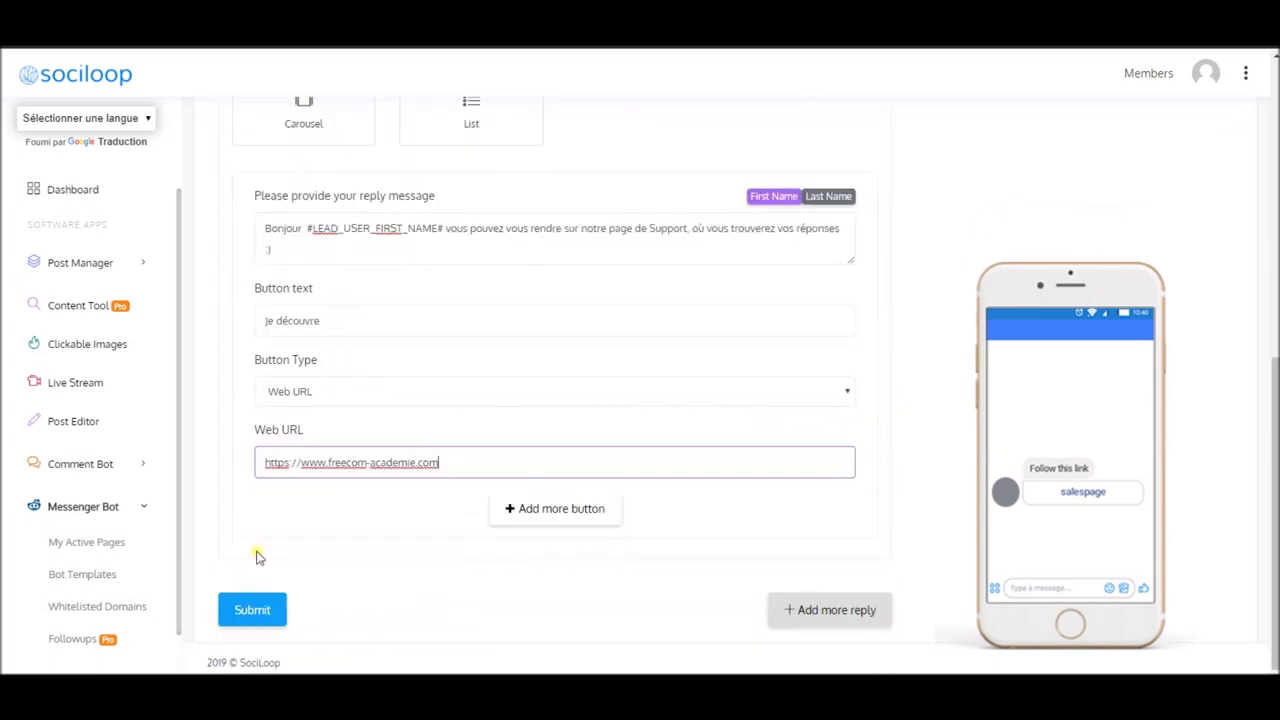
Submit the finished automation and start a new one of the Keyword (Reply) type
{"action": "left_click", "coordinate": [247, 610]}
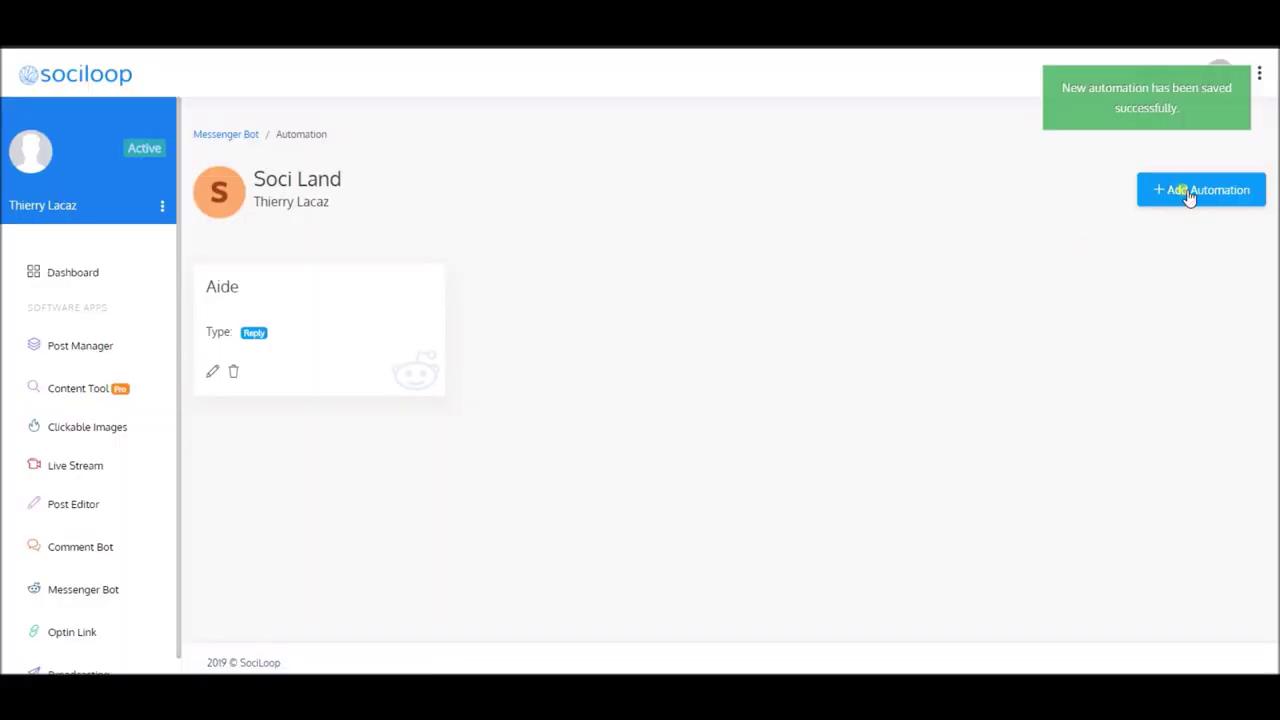
{"action": "left_click", "coordinate": [1186, 191]}
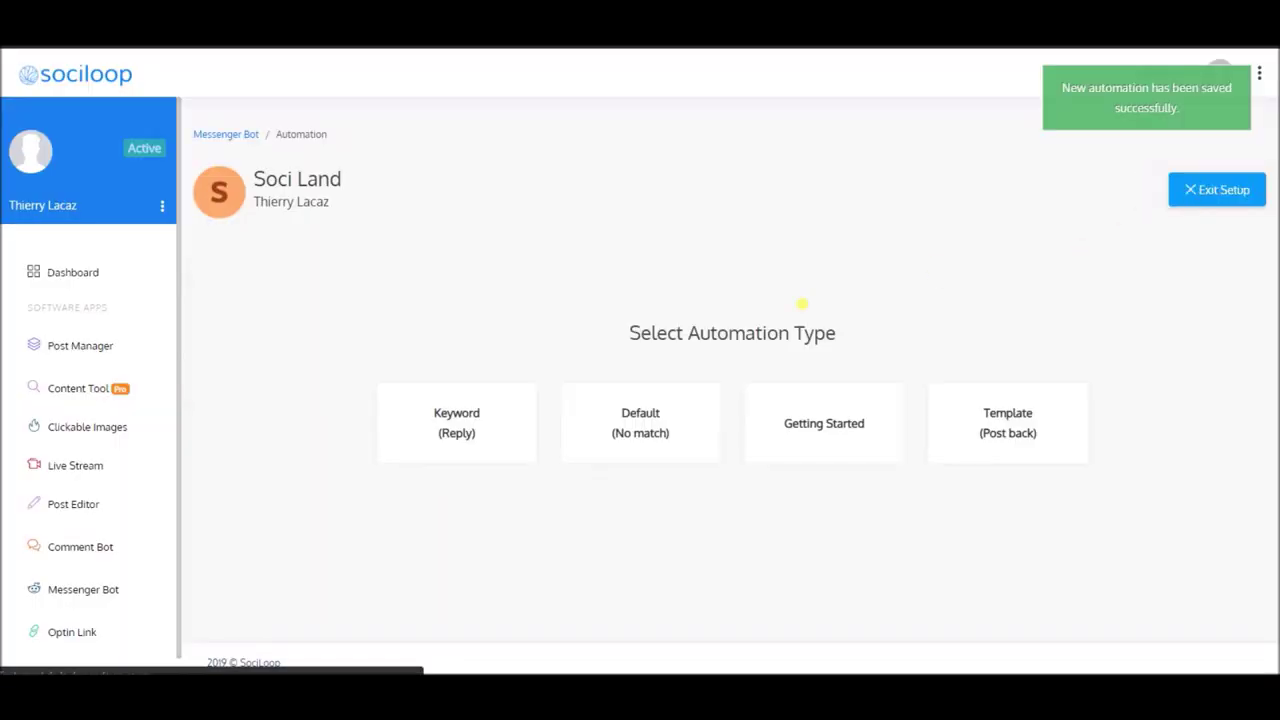
{"action": "left_click", "coordinate": [450, 430]}
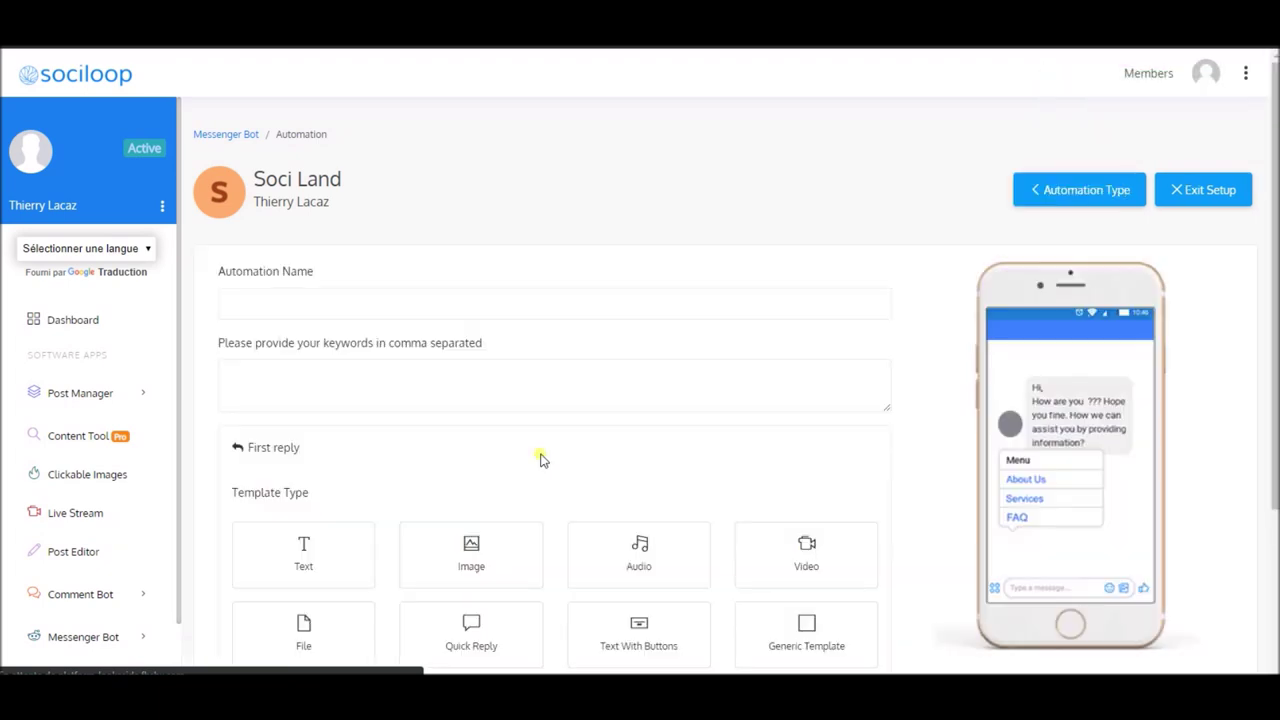
Name the new automation "Test Bonjour"
{"action": "left_click", "coordinate": [298, 316]}
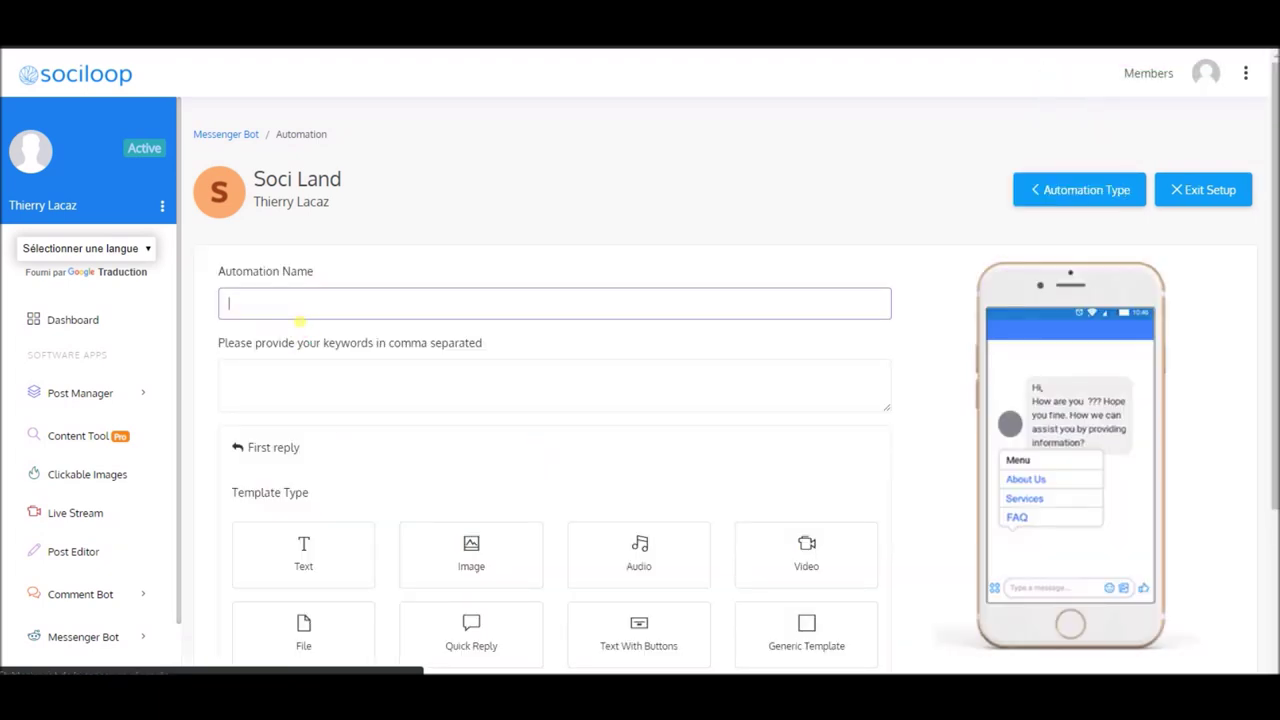
{"action": "scroll", "coordinate": [298, 318], "scroll_direction": "down", "scroll_amount": 3}
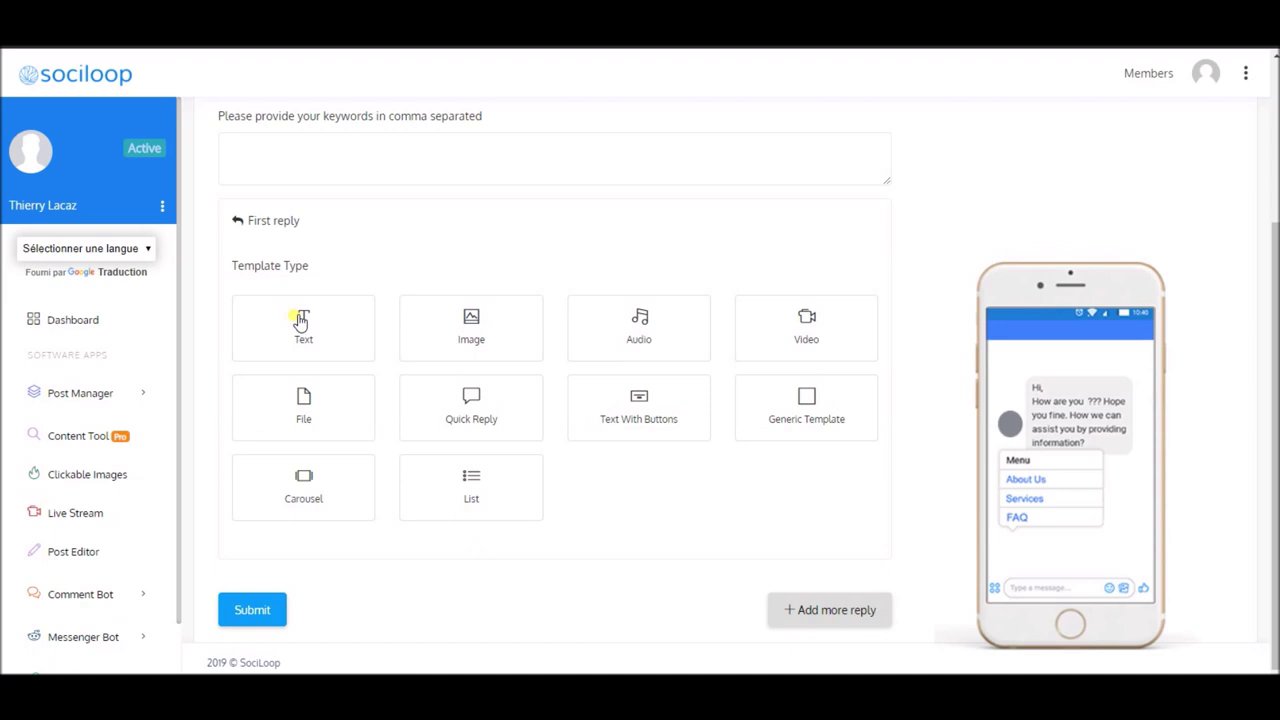
{"action": "scroll", "coordinate": [298, 318], "scroll_direction": "up", "scroll_amount": 3}
{"action": "type", "text": "TEST"}
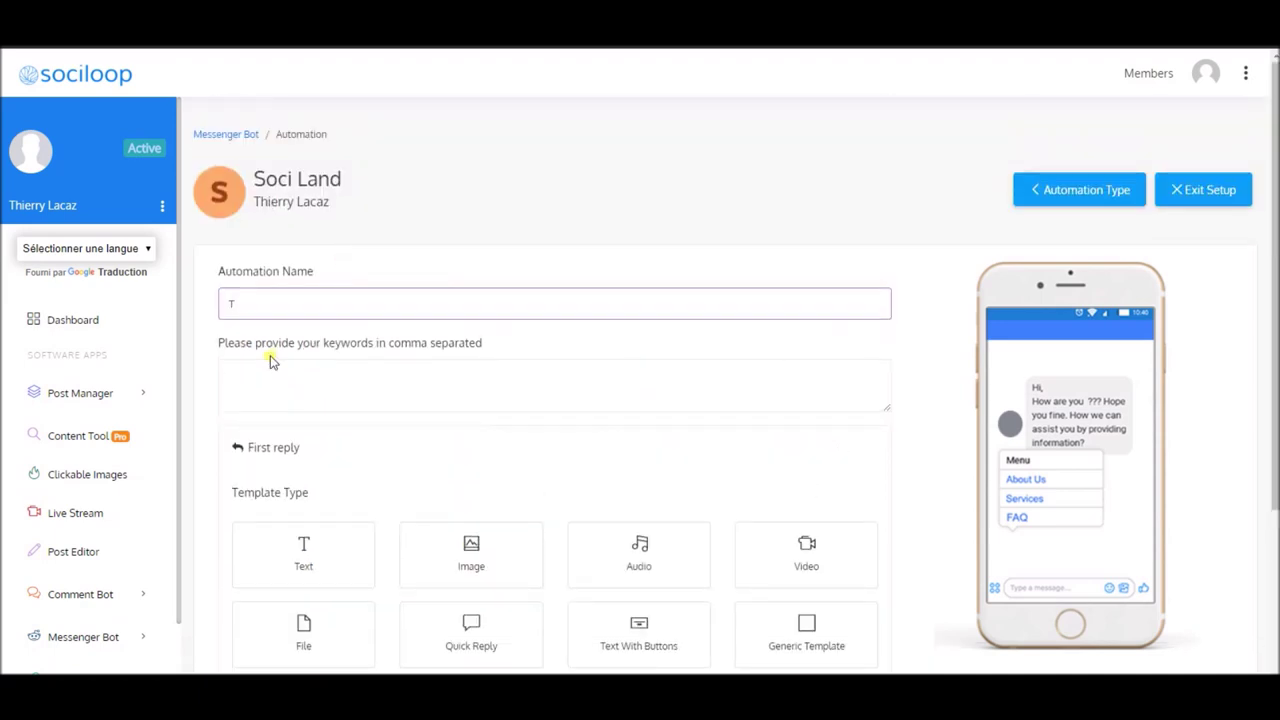
{"action": "key", "text": "BackSpace"}
{"action": "key", "text": "BackSpace"}
{"action": "type", "text": "est Bonjour"}
Enter the trigger keywords "Bonjour, bonjour, hello, salut, hey, hi, salu"
{"action": "left_click", "coordinate": [276, 379]}
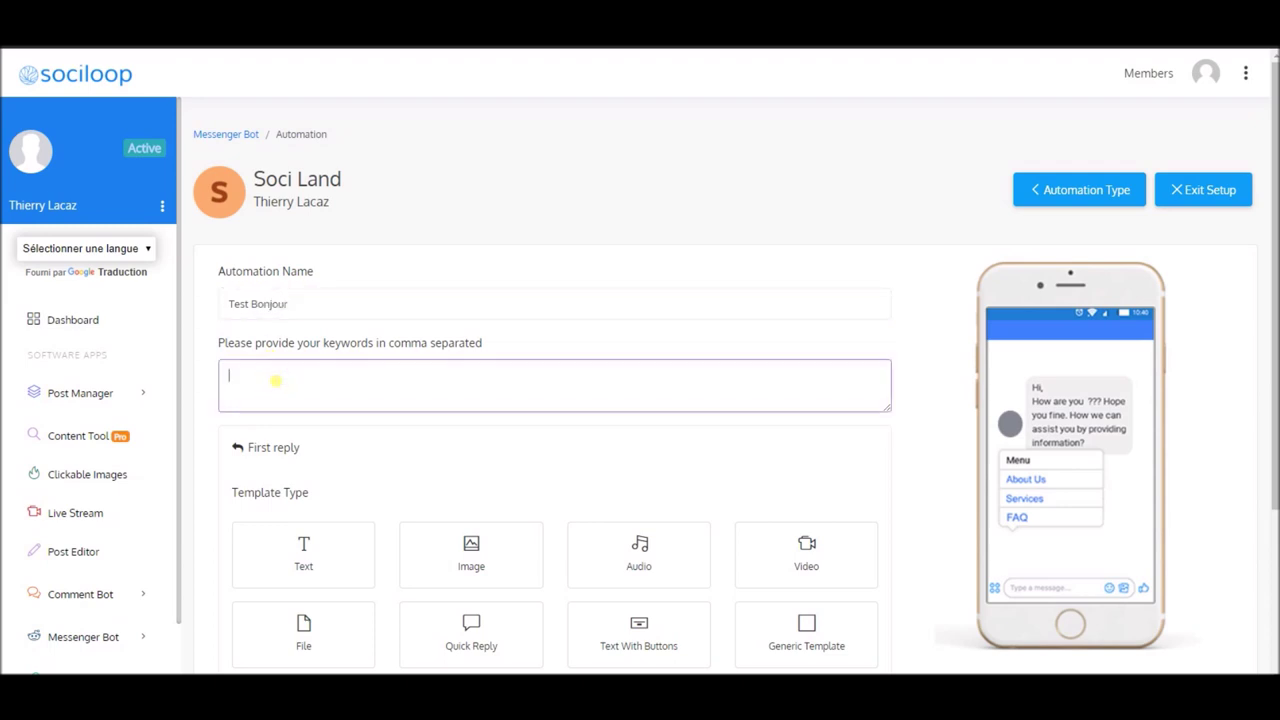
{"action": "type", "text": "Bonjour, bonjour, hello, salut, "}
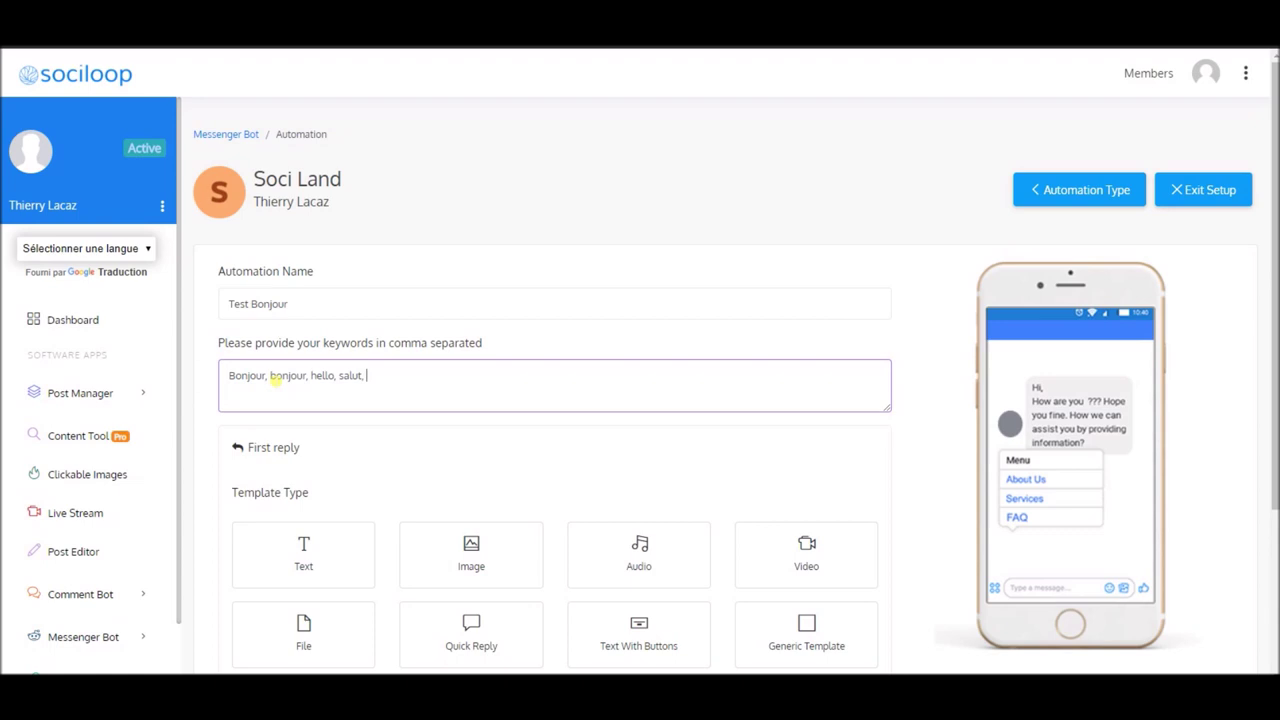
{"action": "type", "text": "hey, hi, salu"}
Set the first reply to the Text template and begin its message with "Salut" followed by the first-name placeholder
{"action": "scroll", "coordinate": [543, 414], "scroll_direction": "down", "scroll_amount": 3}
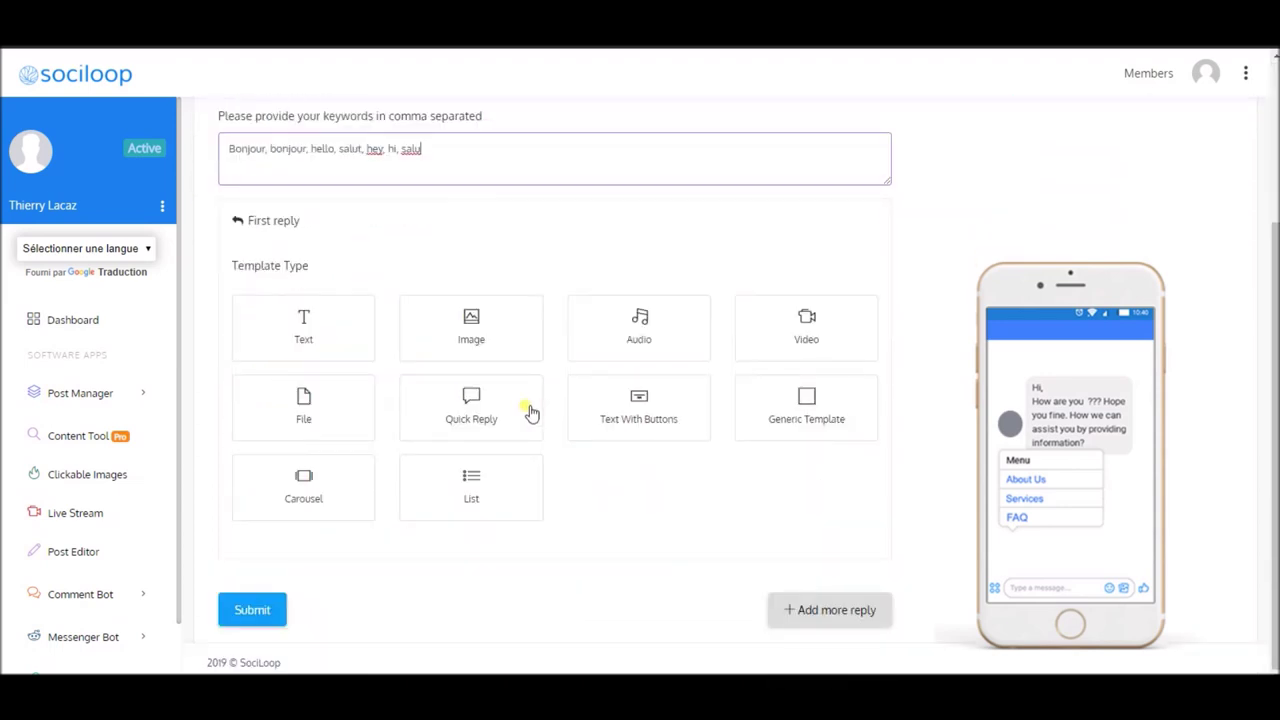
{"action": "left_click", "coordinate": [316, 342]}
{"action": "scroll", "coordinate": [380, 450], "scroll_direction": "down", "scroll_amount": 1}
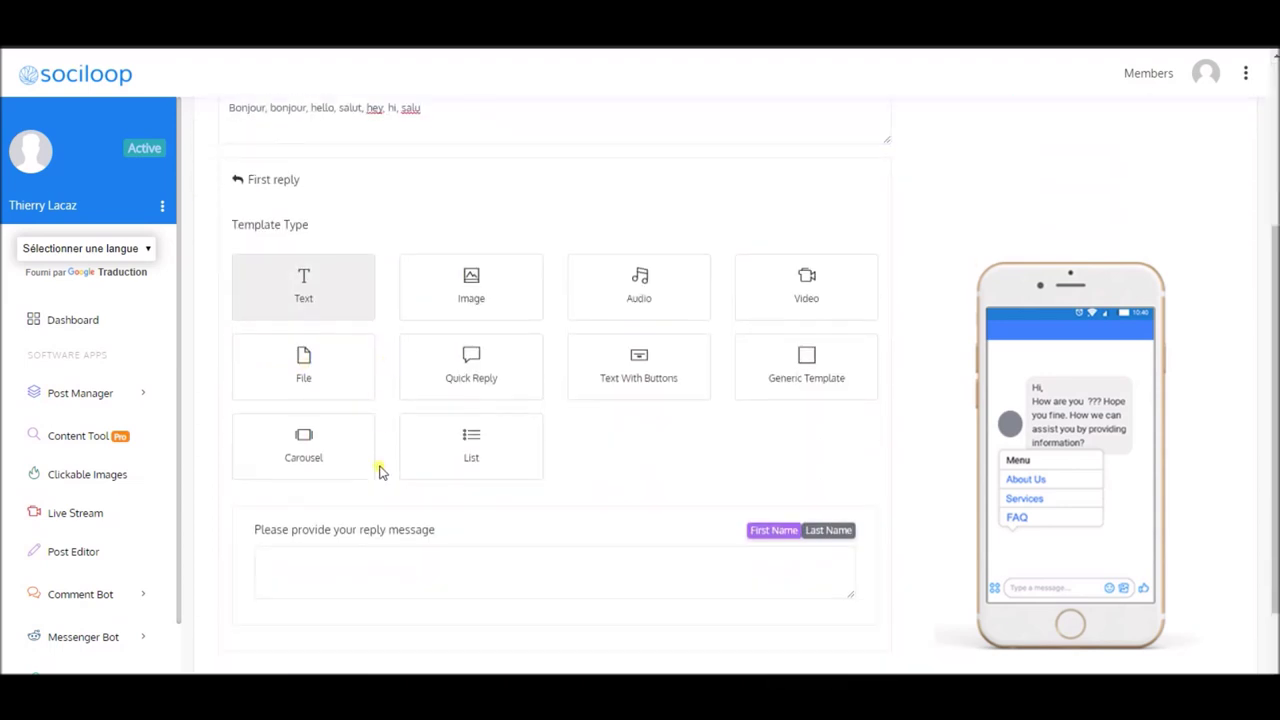
{"action": "left_click", "coordinate": [373, 539]}
{"action": "type", "text": "Salut"}
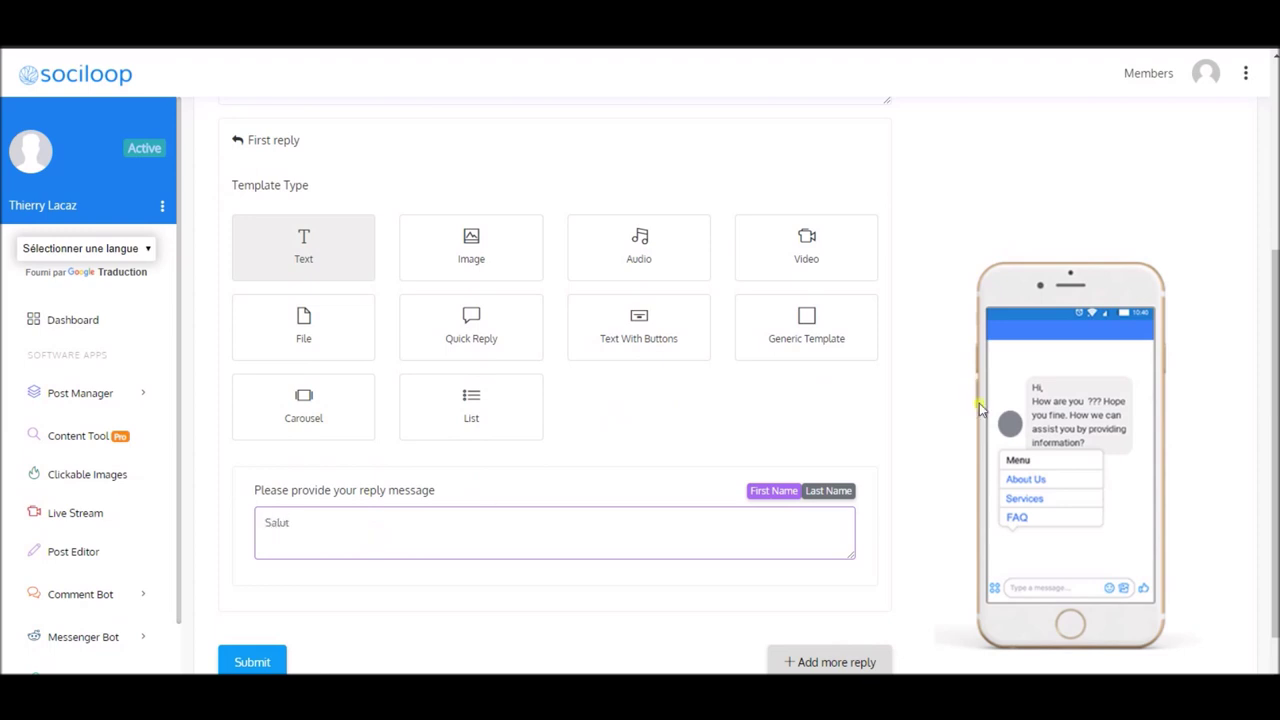
{"action": "left_click", "coordinate": [774, 491]}
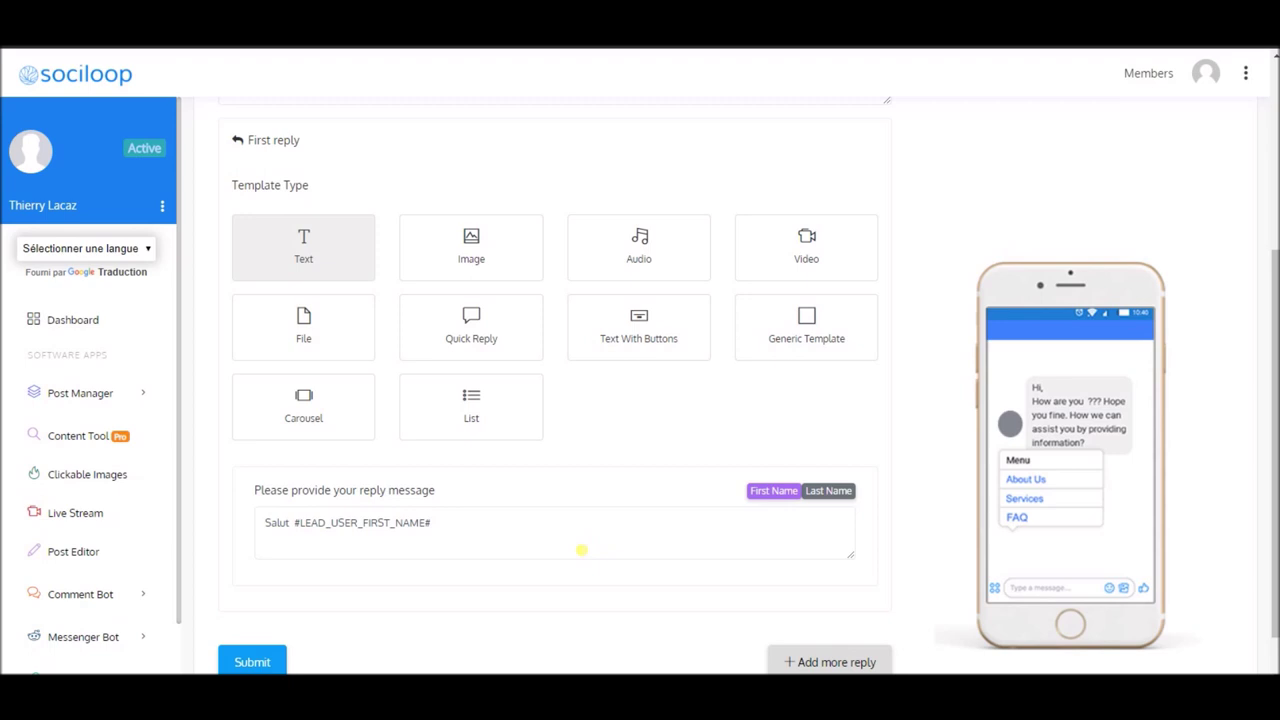
Continue the reply with ", nous espérons que vous allez bien !" and add "Comment pouvons-nous vous aider ?" on a new line
{"action": "left_click", "coordinate": [581, 549]}
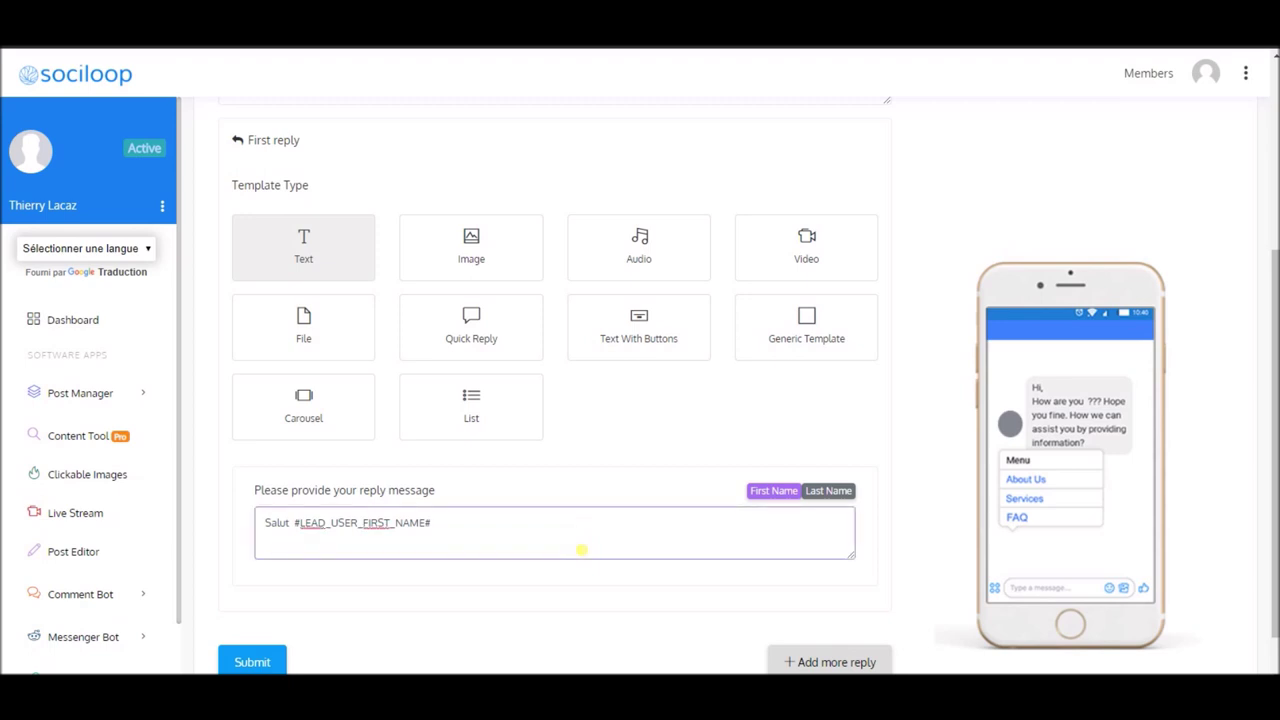
{"action": "type", "text": ", nous espérons que vous allez bien"}
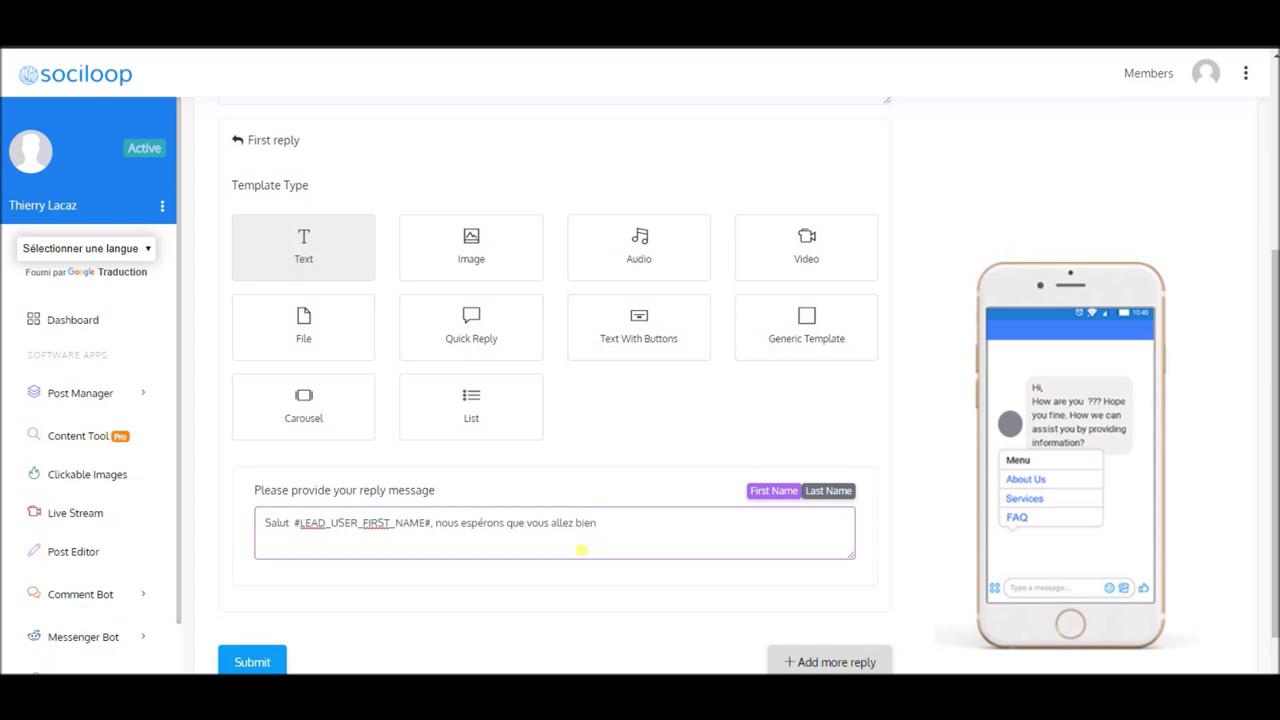
{"action": "scroll", "coordinate": [636, 533], "scroll_direction": "down", "scroll_amount": 1}
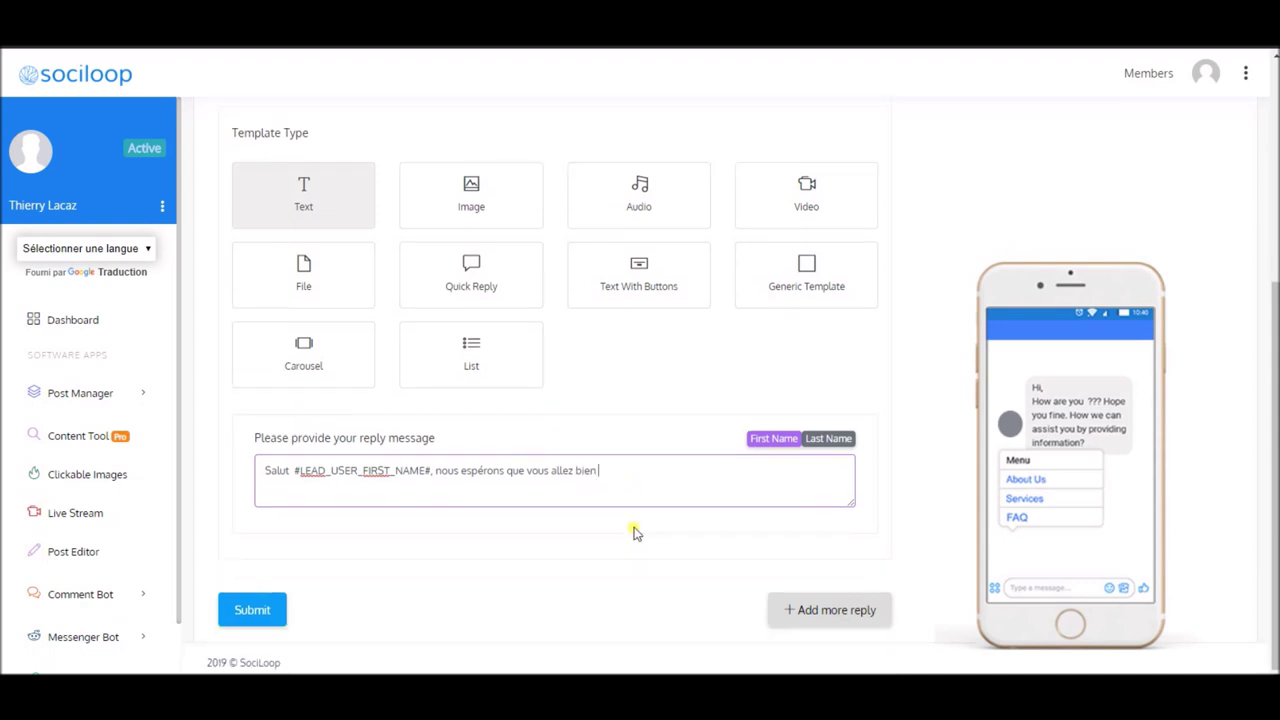
{"action": "type", "text": "!"}
{"action": "key", "text": "Return"}
{"action": "type", "text": "Comment pouvons-nous vous aider ?"}
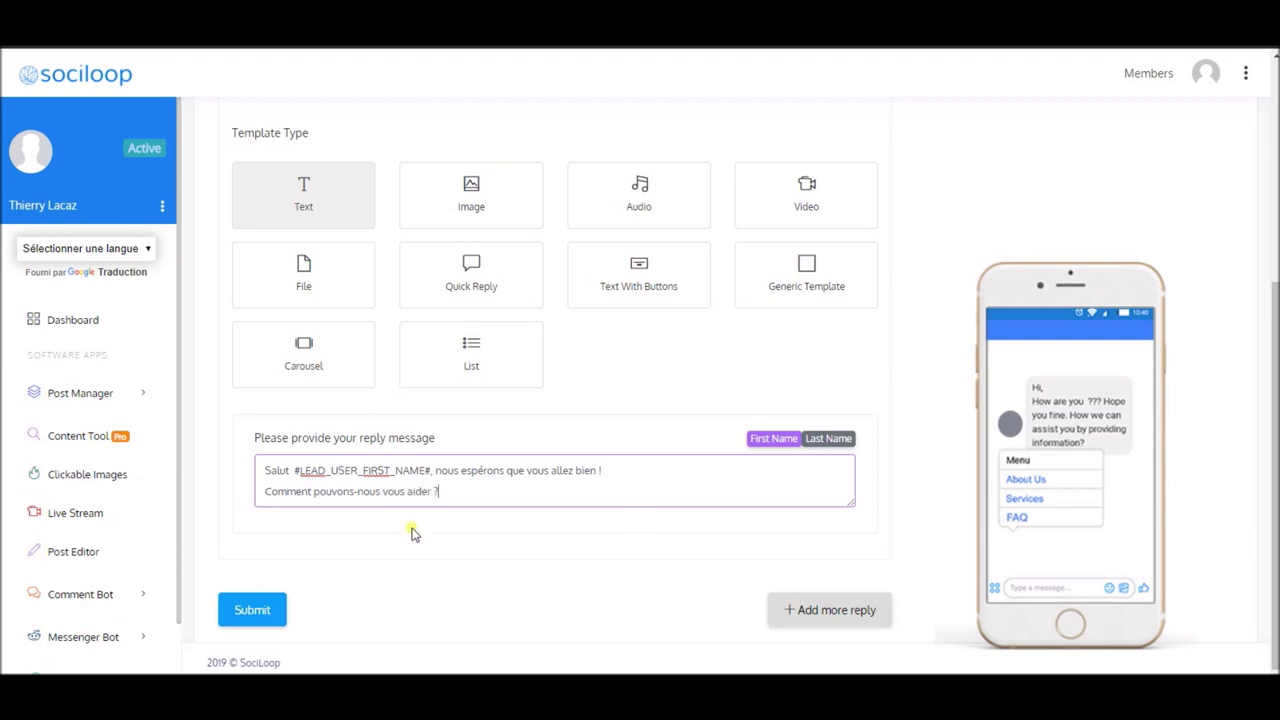
Cut the line "Comment pouvons-nous vous aider ?" out of the first reply message
{"action": "left_click_drag", "start_coordinate": [440, 491], "coordinate": [262, 492]}
{"action": "key", "text": "ctrl+c"}
{"action": "right_click", "coordinate": [276, 498]}
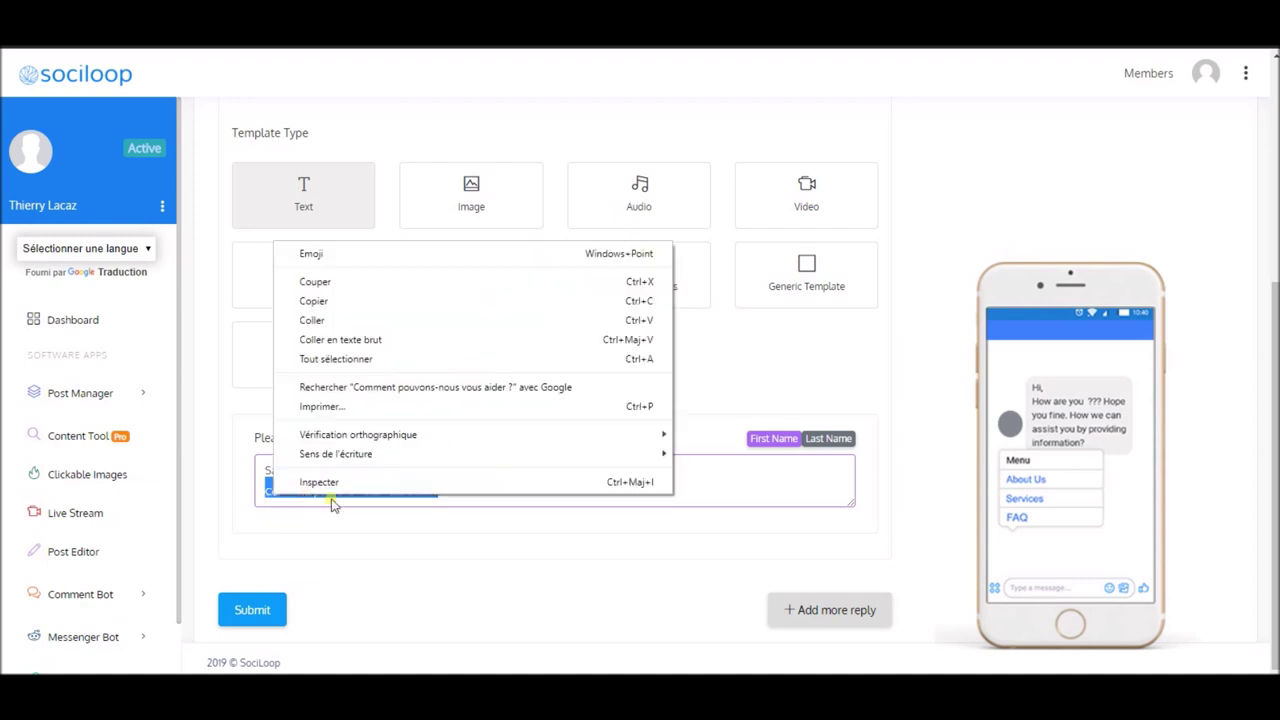
{"action": "left_click", "coordinate": [370, 283]}
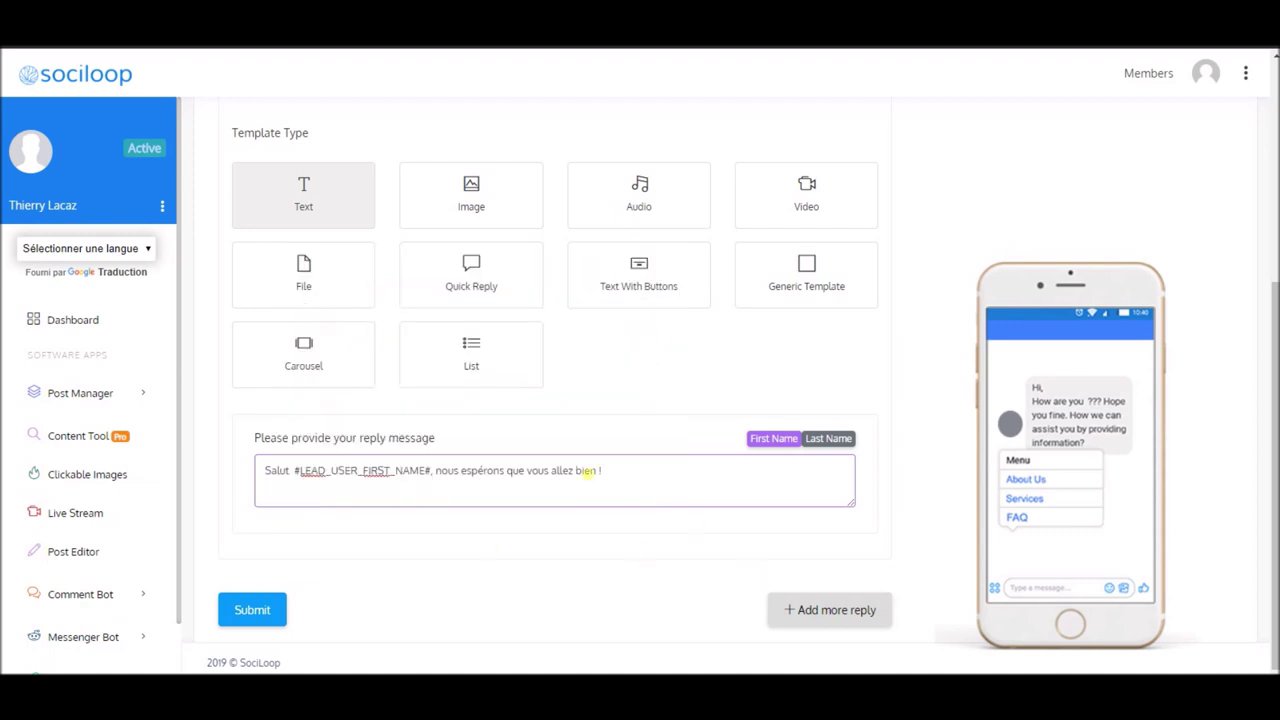
Add a second reply using the Text template, paste the cut question as its message, and submit the automation
{"action": "left_click", "coordinate": [800, 606]}
{"action": "scroll", "coordinate": [640, 583], "scroll_direction": "down", "scroll_amount": 3}
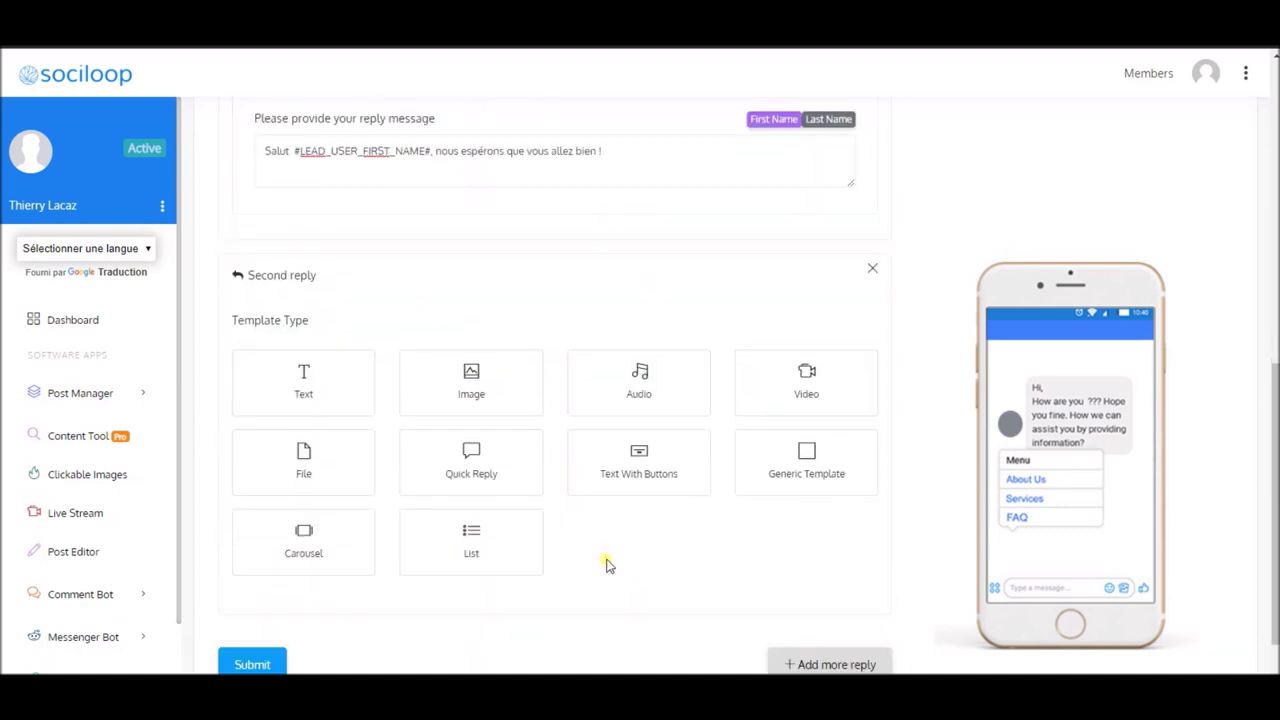
{"action": "left_click", "coordinate": [310, 390]}
{"action": "scroll", "coordinate": [372, 475], "scroll_direction": "down", "scroll_amount": 2}
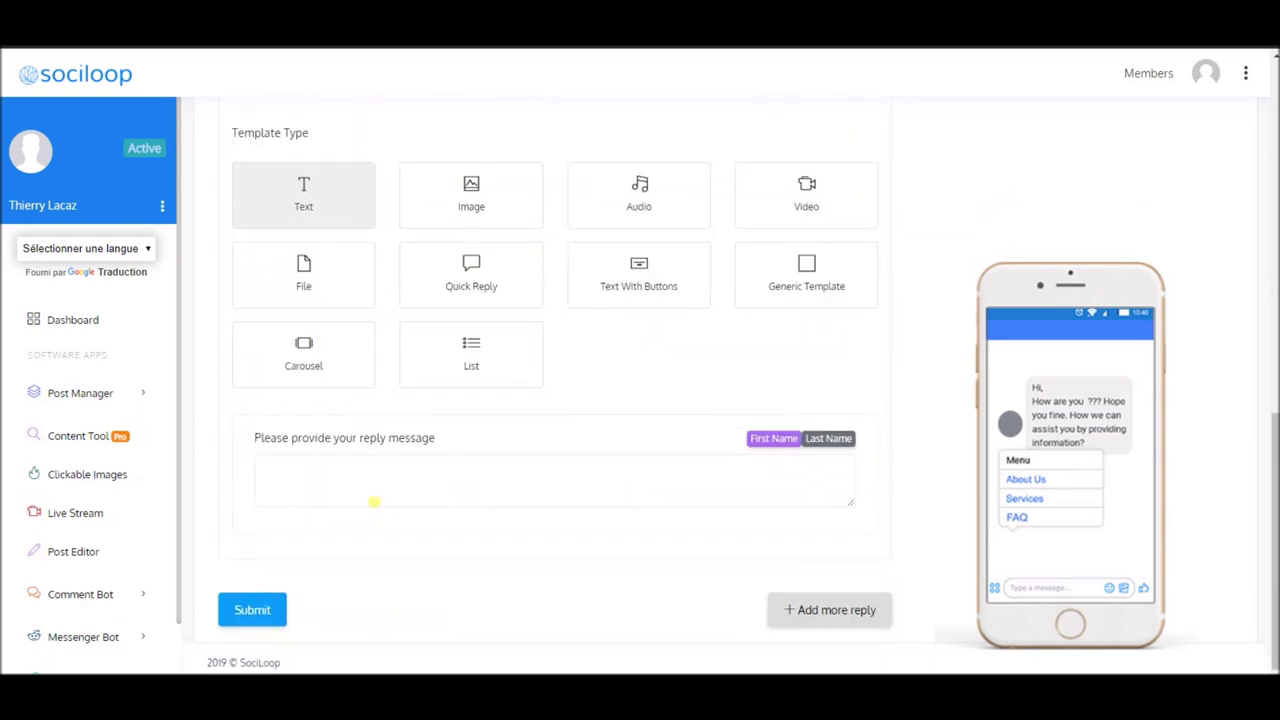
{"action": "left_click", "coordinate": [334, 474]}
{"action": "key", "text": "ctrl+v"}
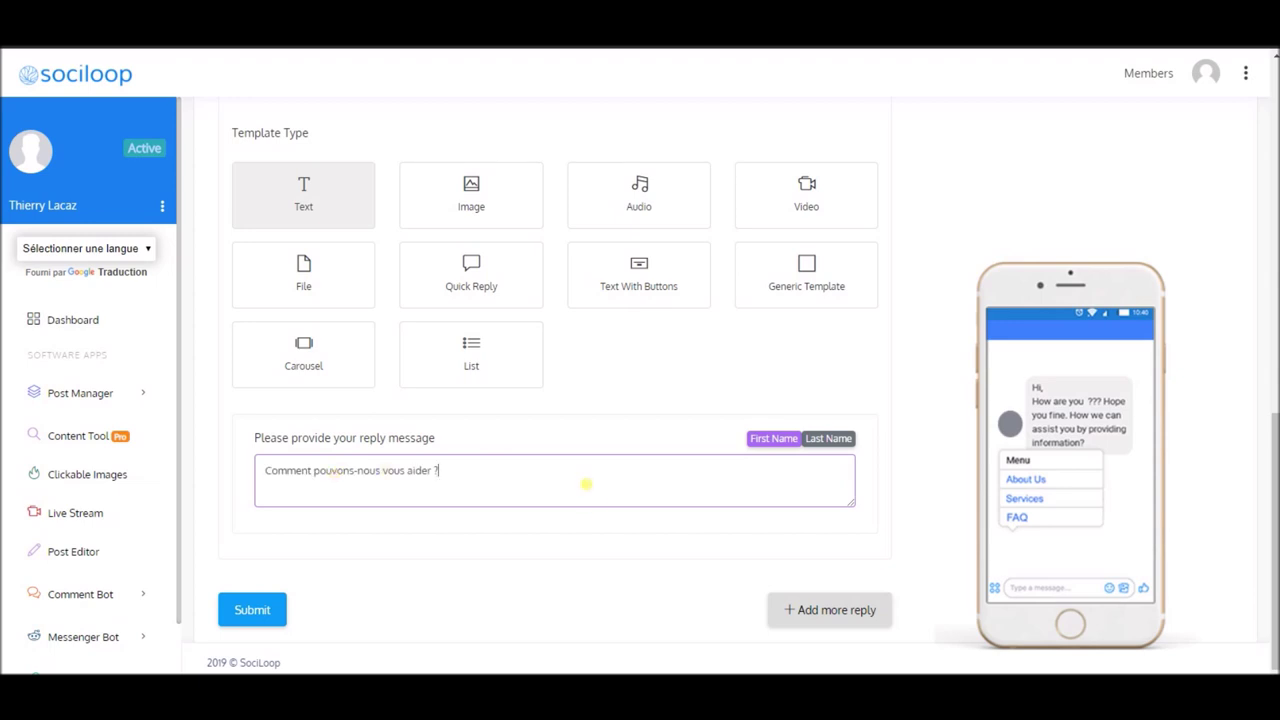
{"action": "left_click", "coordinate": [258, 609]}
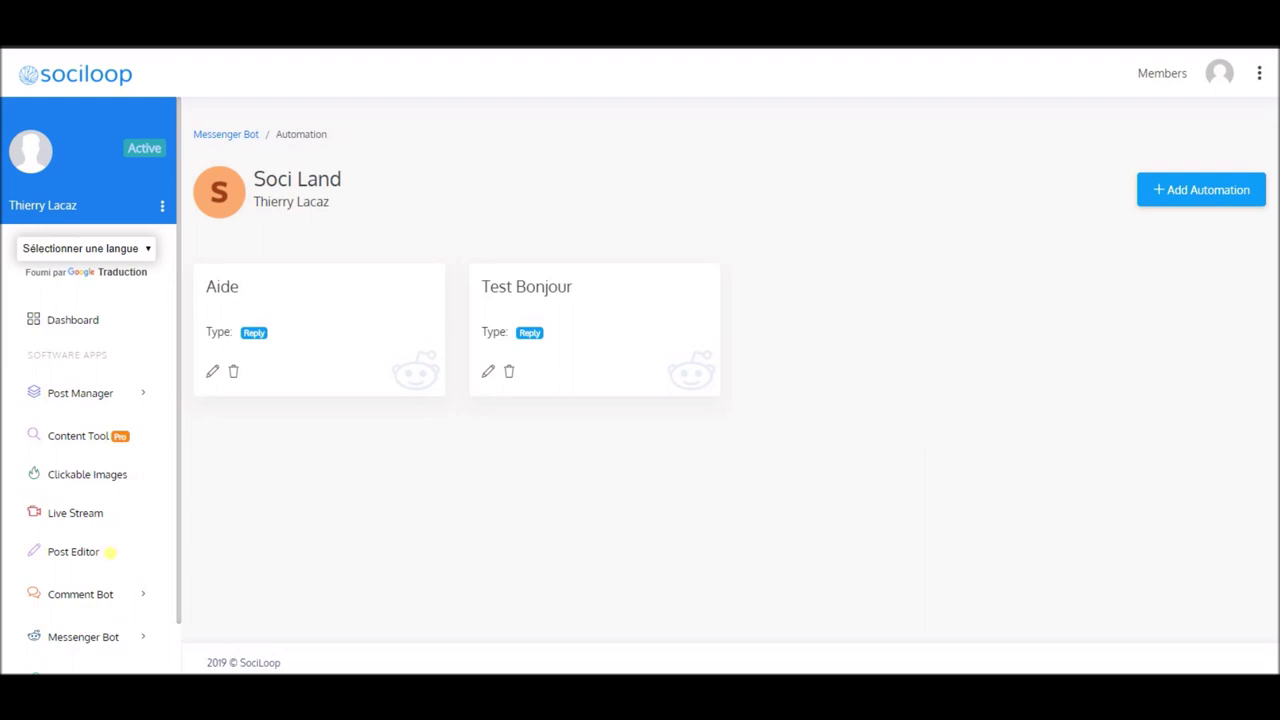
Go to the Broadcasting campaigns and create a new Page Campaign
{"action": "scroll", "coordinate": [110, 533], "scroll_direction": "down", "scroll_amount": 3}
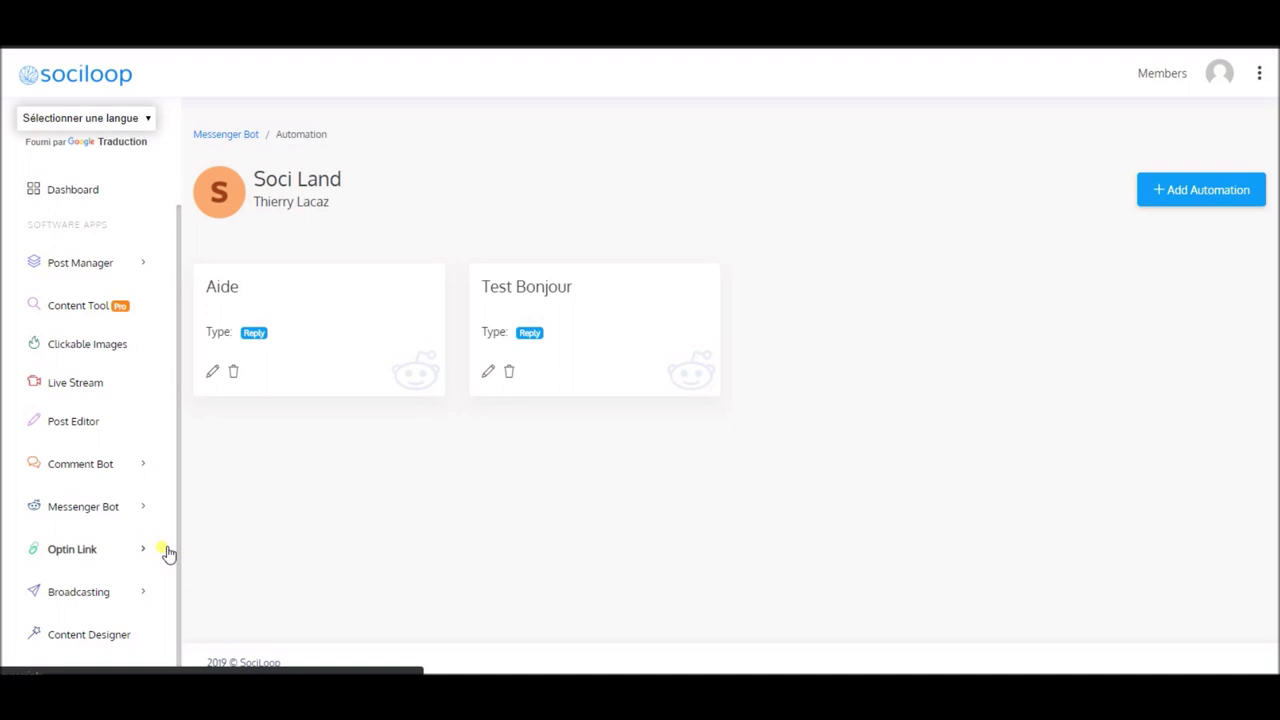
{"action": "left_click", "coordinate": [85, 596]}
{"action": "scroll", "coordinate": [146, 563], "scroll_direction": "down", "scroll_amount": 2}
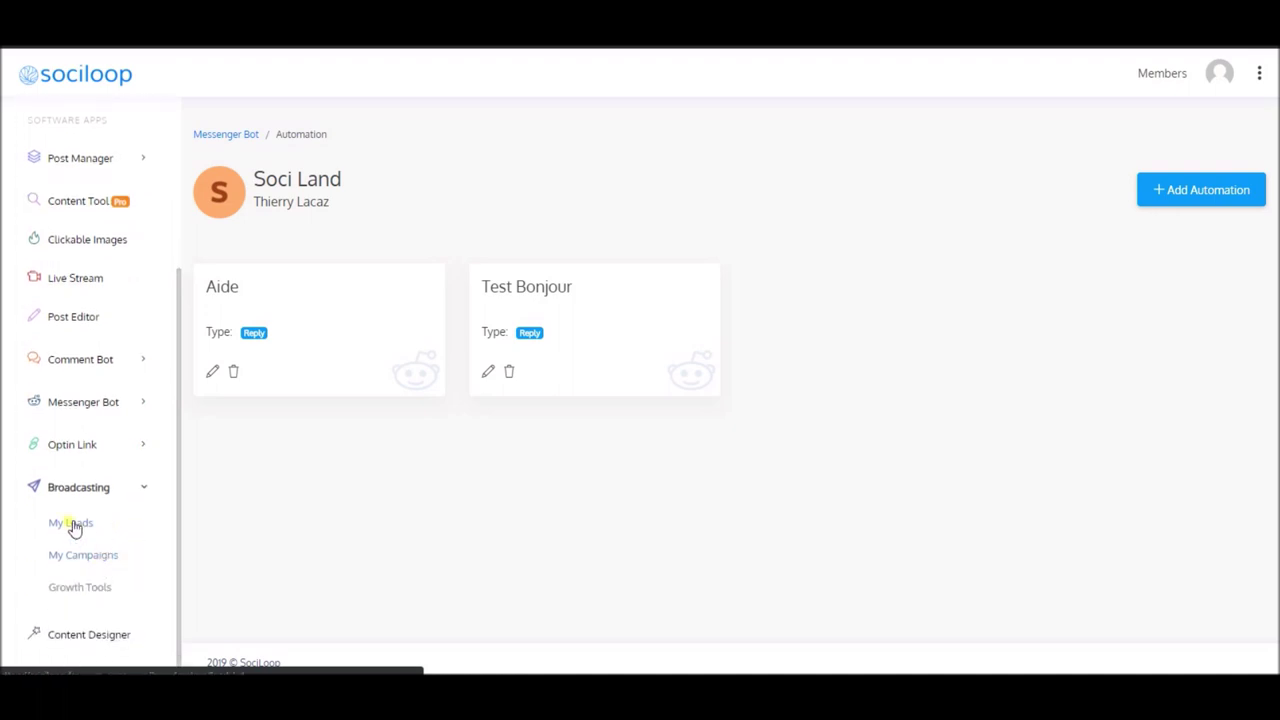
{"action": "scroll", "coordinate": [134, 314], "scroll_direction": "up", "scroll_amount": 3}
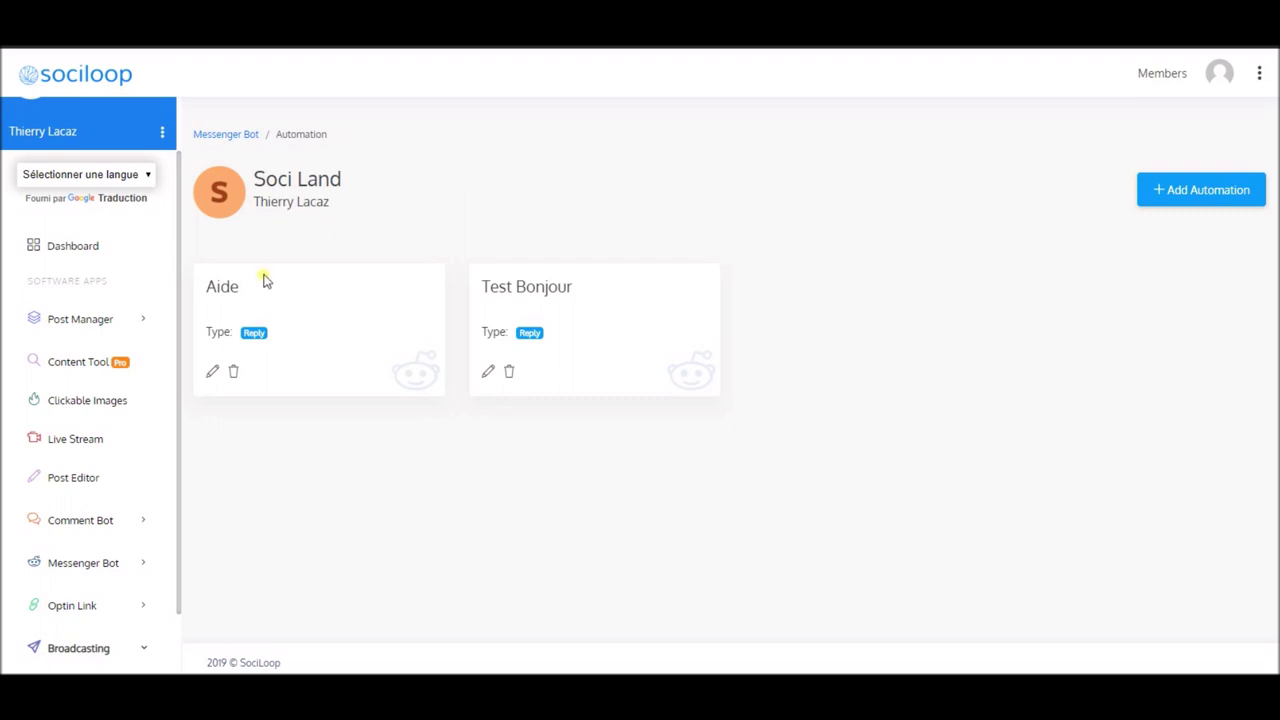
{"action": "scroll", "coordinate": [167, 345], "scroll_direction": "down", "scroll_amount": 1}
{"action": "scroll", "coordinate": [167, 345], "scroll_direction": "down", "scroll_amount": 2}
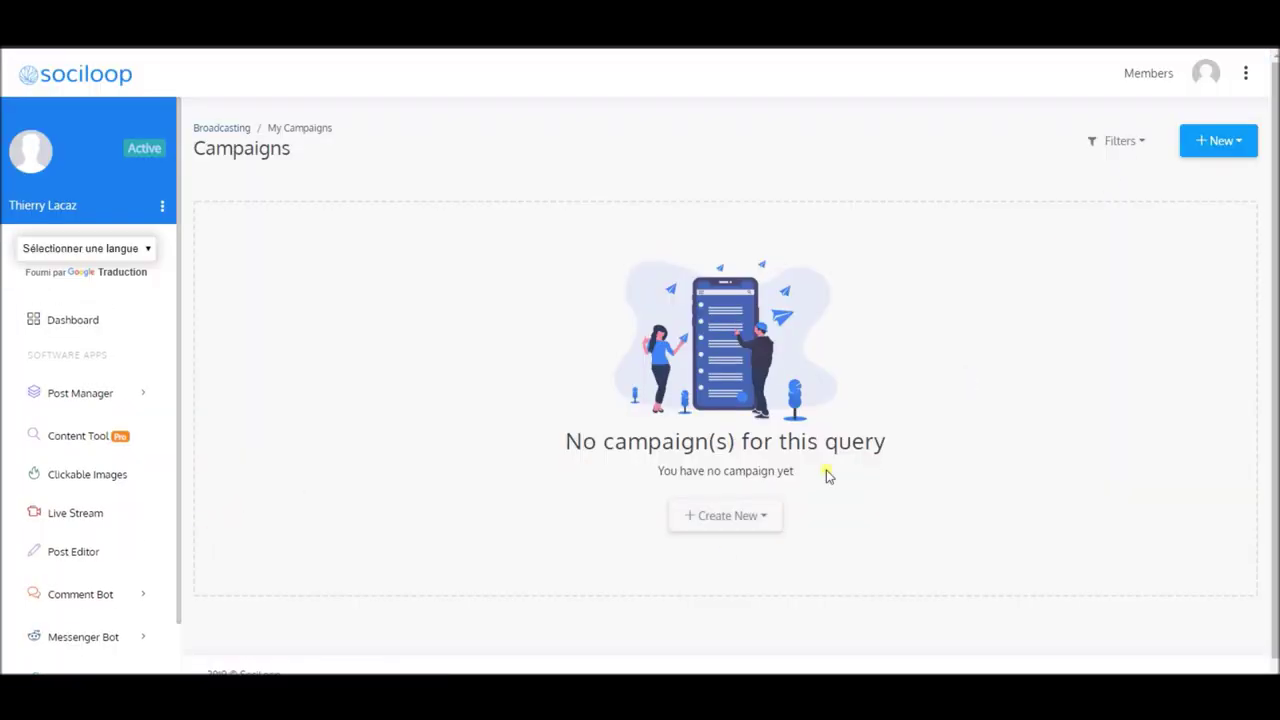
{"action": "left_click", "coordinate": [741, 525]}
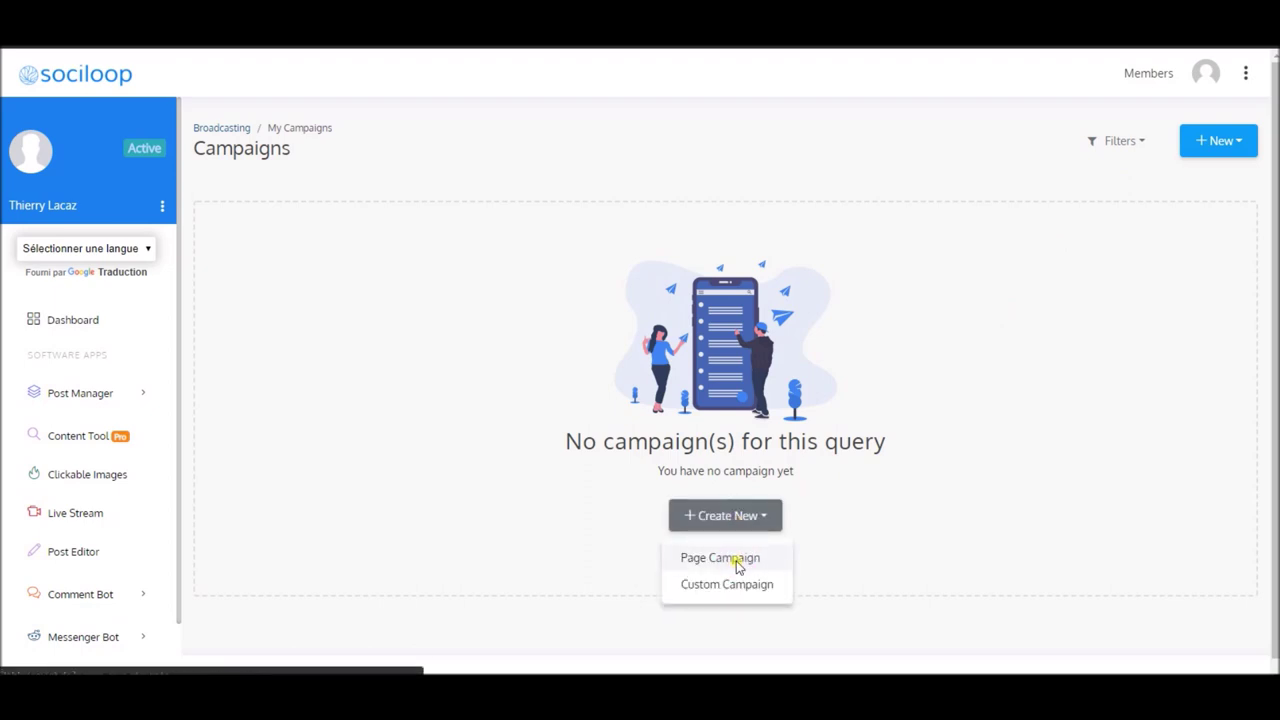
{"action": "left_click", "coordinate": [737, 564]}
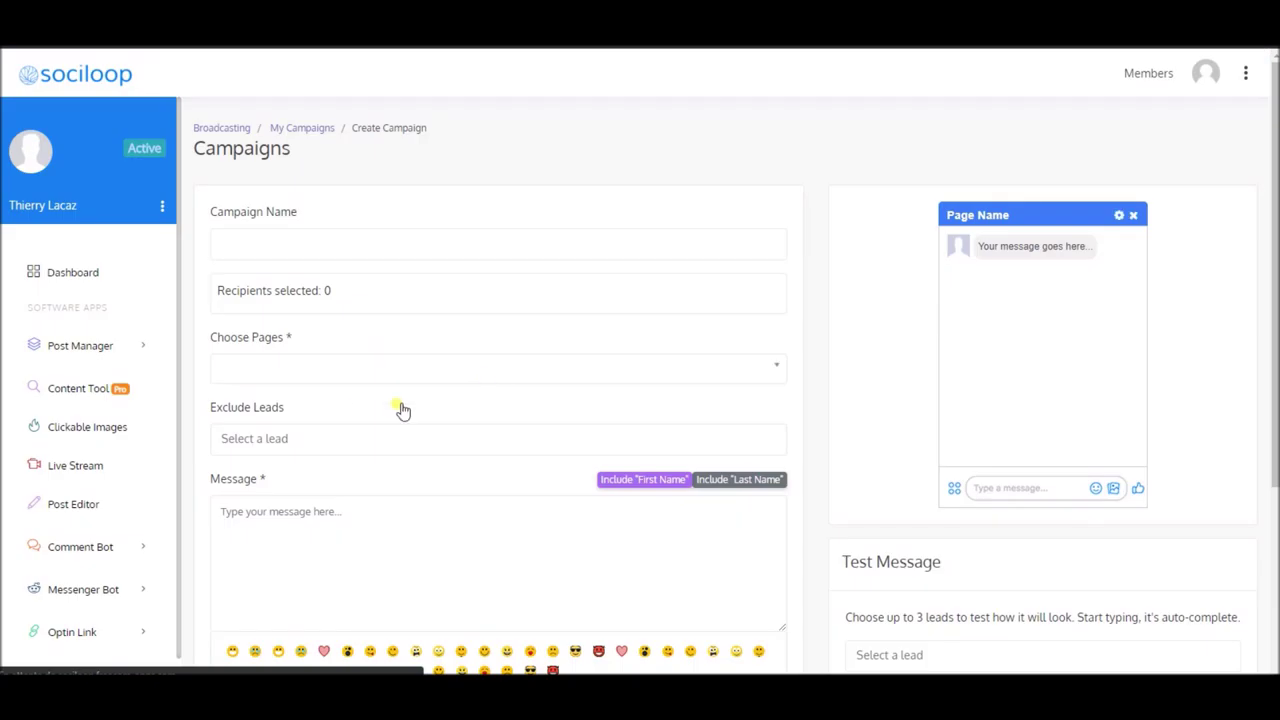
Name the page campaign "test" and place the cursor in its message
{"action": "left_click", "coordinate": [301, 242]}
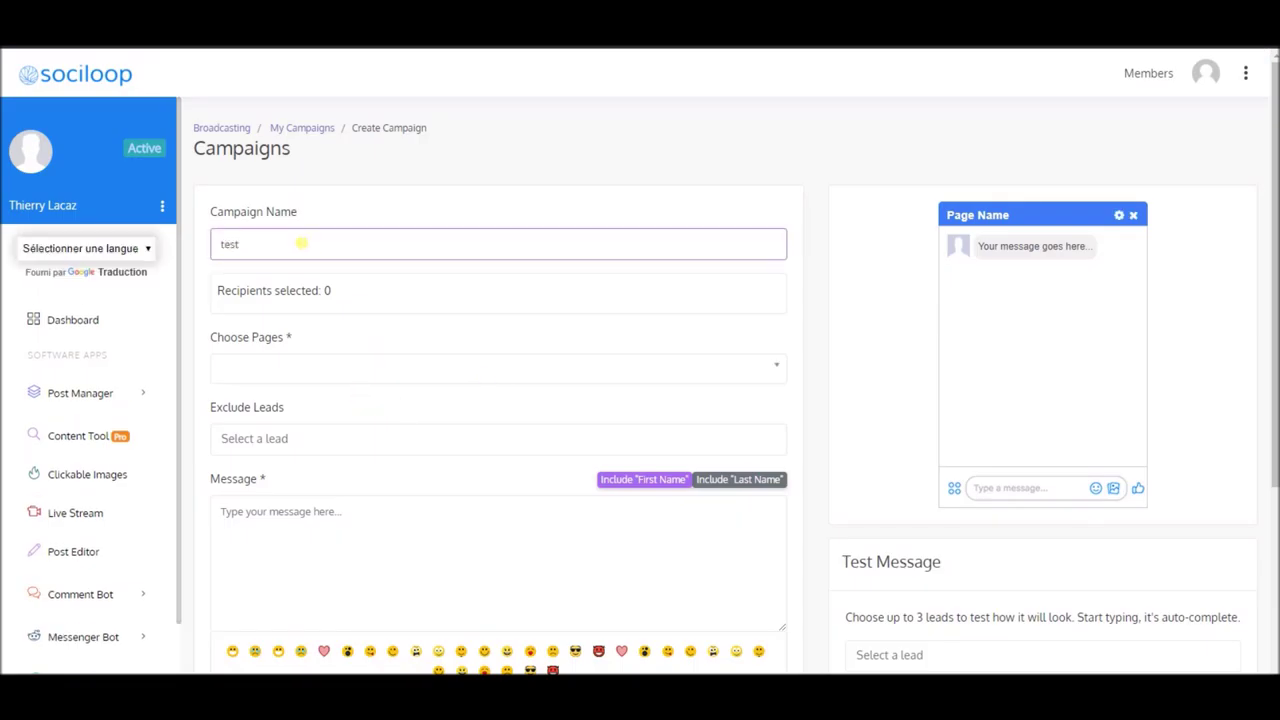
{"action": "scroll", "coordinate": [280, 320], "scroll_direction": "down", "scroll_amount": 3}
{"action": "left_click", "coordinate": [266, 389]}
{"action": "scroll", "coordinate": [263, 389], "scroll_direction": "up", "scroll_amount": 1}
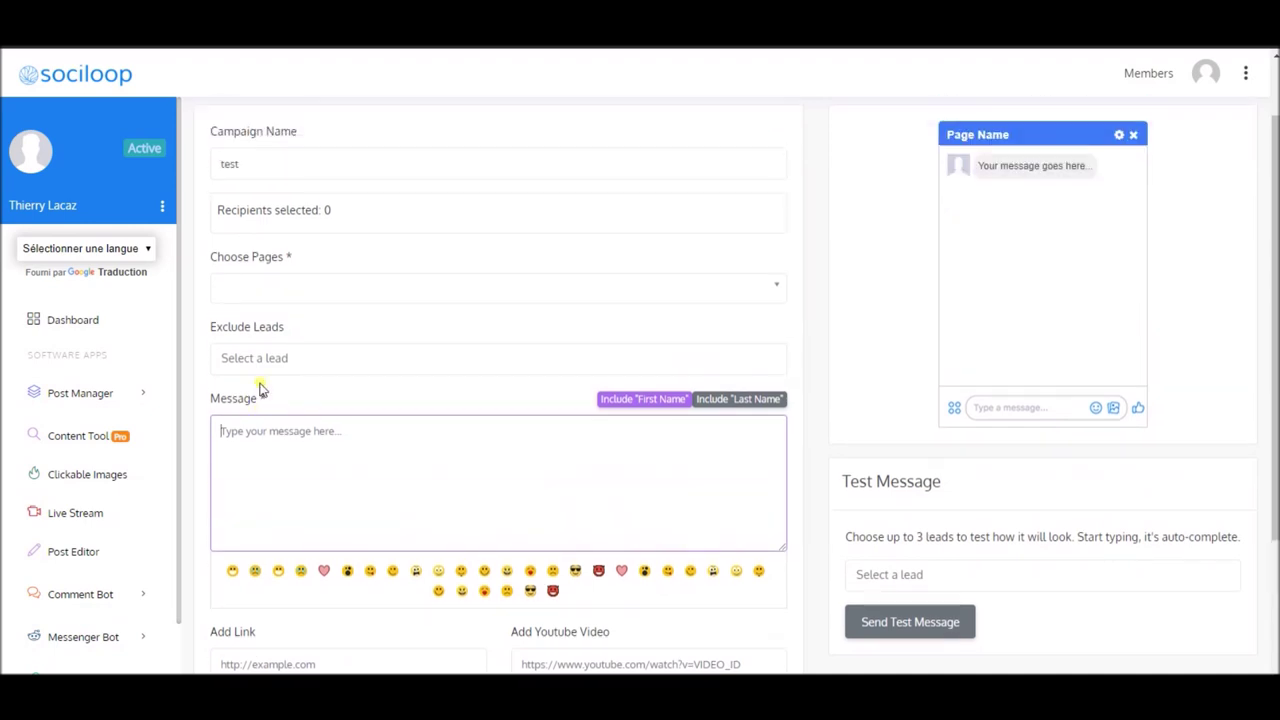
{"action": "left_click", "coordinate": [300, 441]}
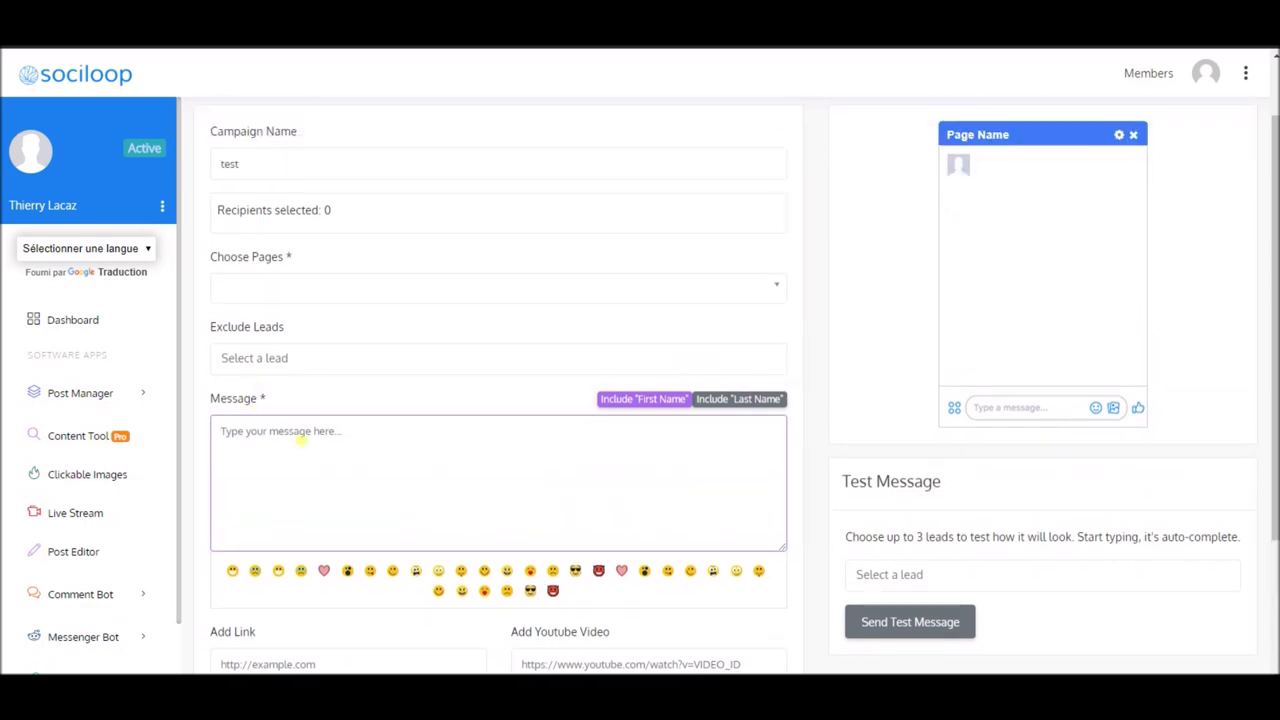
{"action": "type", "text": "Déc"}
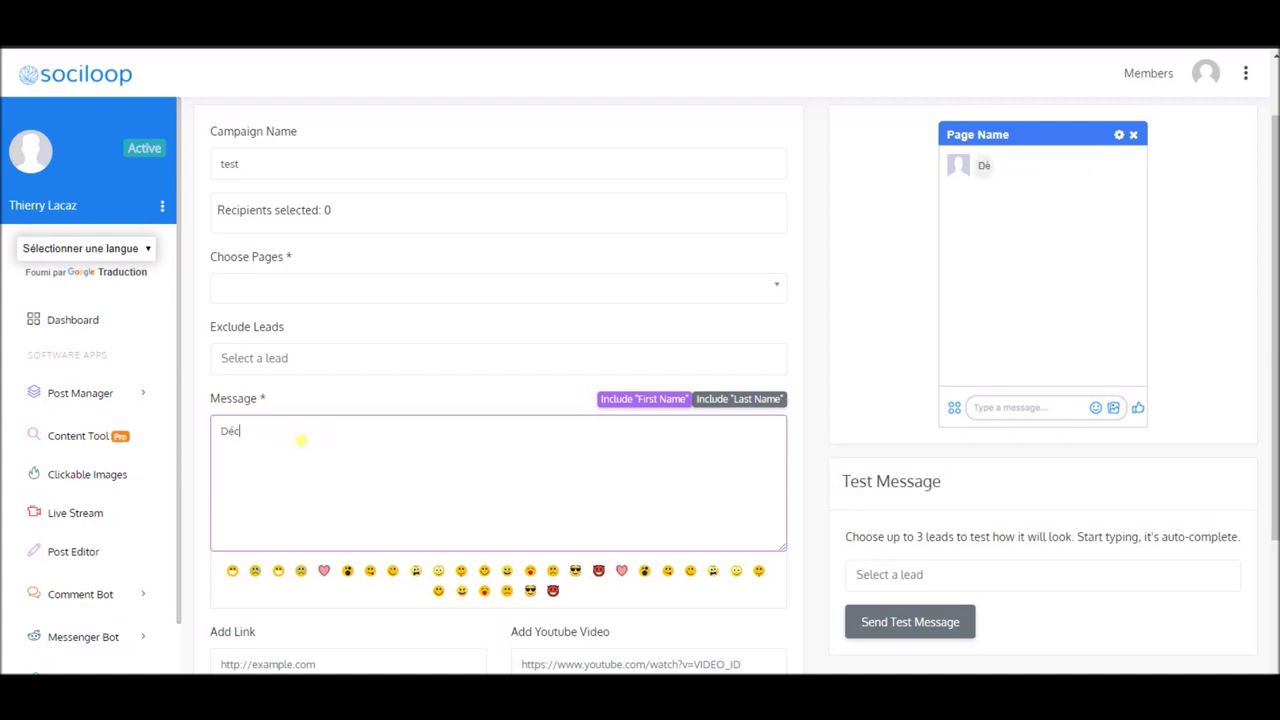
{"action": "type", "text": "ouvrez tout de"}
{"action": "key", "text": "BackSpace"}
{"action": "key", "text": "BackSpace"}
{"action": "key", "text": "BackSpace"}
{"action": "key", "text": "BackSpace"}
{"action": "key", "text": "BackSpace"}
{"action": "key", "text": "BackSpace"}
{"action": "key", "text": "BackSpace"}
{"action": "key", "text": "BackSpace"}
{"action": "key", "text": "BackSpace"}
{"action": "key", "text": "BackSpace"}
{"action": "key", "text": "BackSpace"}
{"action": "key", "text": "BackSpace"}
{"action": "key", "text": "BackSpace"}
{"action": "key", "text": "BackSpace"}
{"action": "key", "text": "BackSpace"}
{"action": "key", "text": "BackSpace"}
{"action": "key", "text": "BackSpace"}
{"action": "key", "text": "BackSpace"}
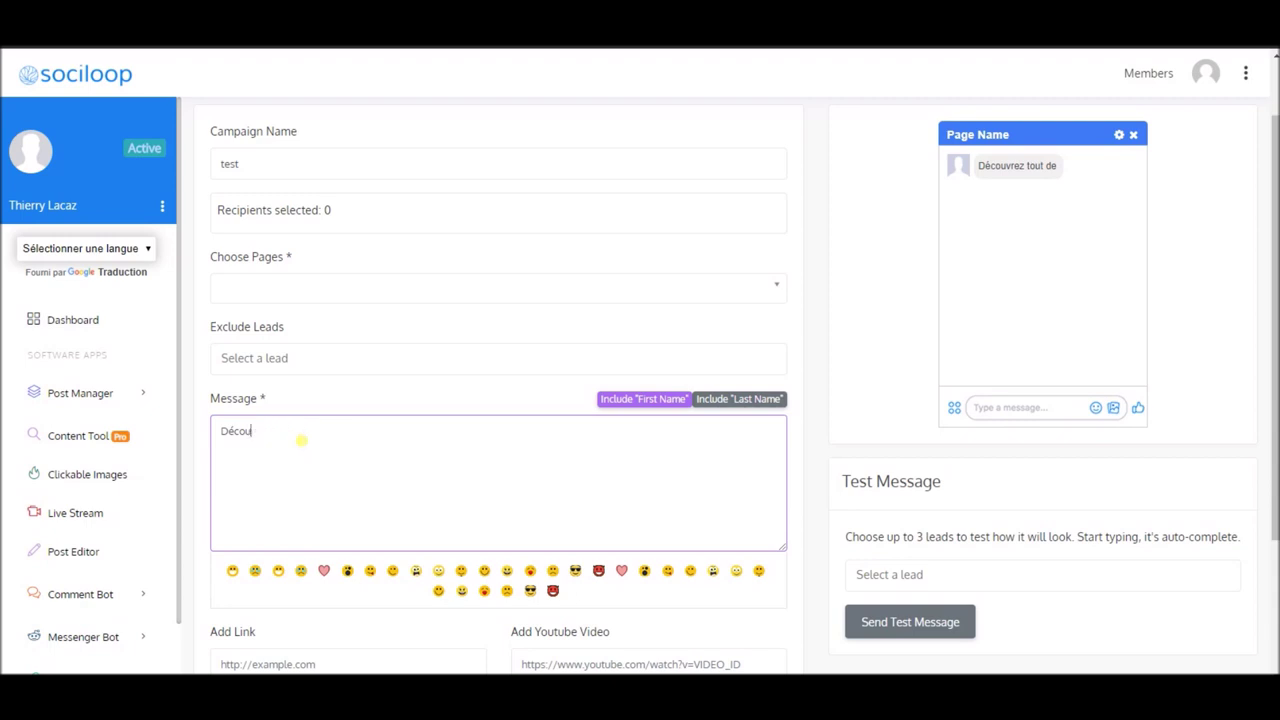
{"action": "type", "text": "B"}
{"action": "key", "text": "BackSpace"}
{"action": "type", "text": "B"}
{"action": "key", "text": "BackSpace"}
Begin the campaign message with "Salut" followed by the first-name placeholder
{"action": "type", "text": "Salut"}
{"action": "scroll", "coordinate": [301, 440], "scroll_direction": "up", "scroll_amount": 1}
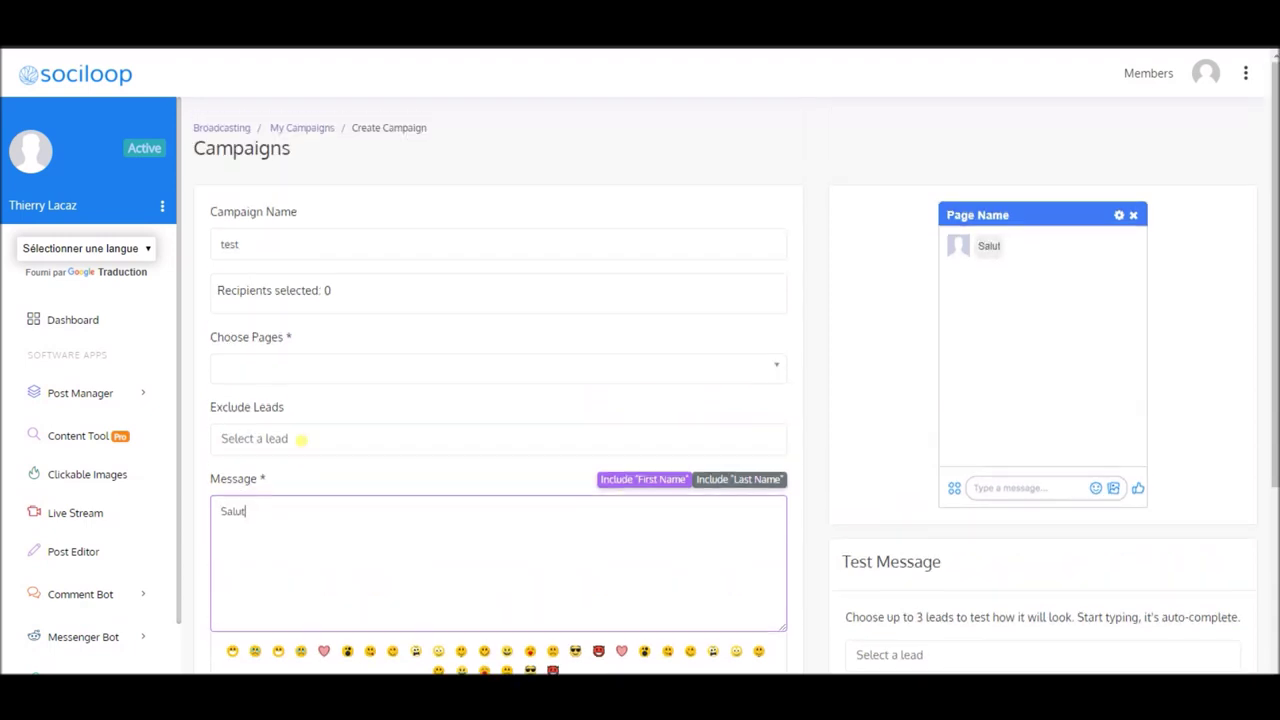
{"action": "left_click", "coordinate": [645, 480]}
{"action": "left_click", "coordinate": [424, 540]}
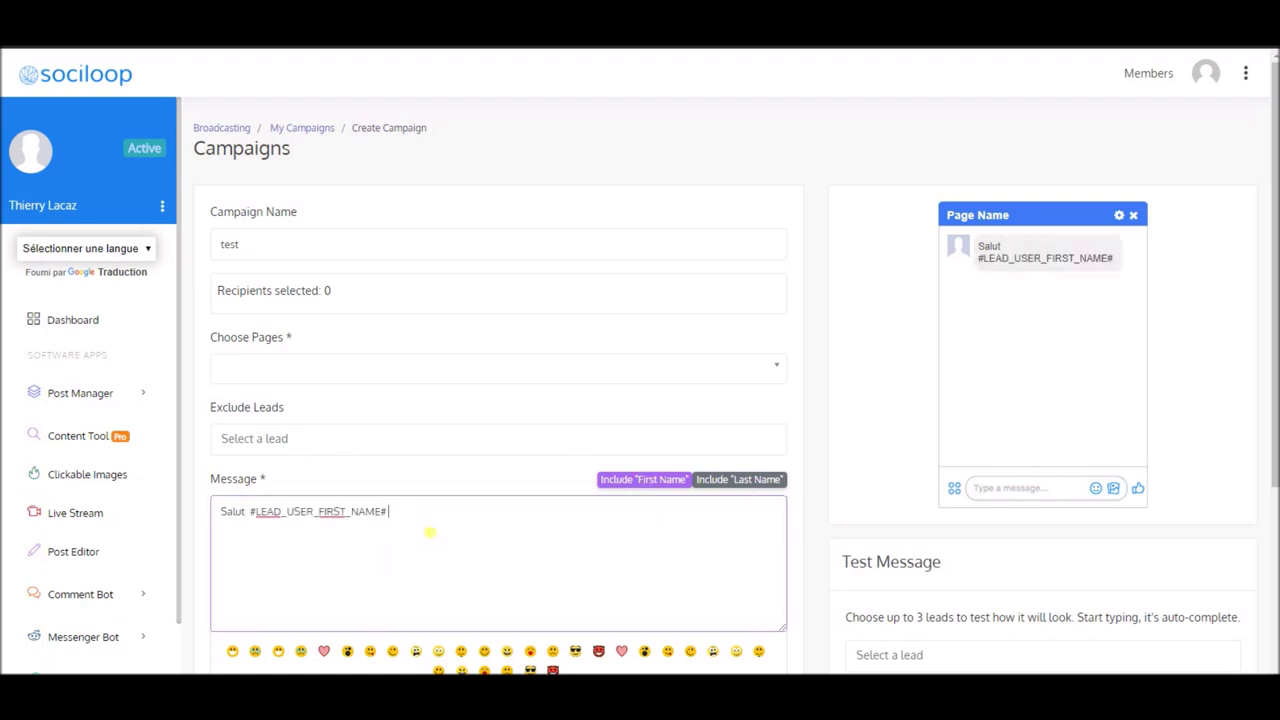
Below the greeting, add the French text about the brand's 10 years, the 40% voucher on watches and the 24-hour deadline, ending with ":D"
{"action": "key", "text": "Return"}
{"action": "type", "text": "Aujourd'hui, nous célébrons les 10 ans de notre marque. Pour cette occasion, nous vous offrons un bon de réduction de 40% sur toute notre collection de montres. Cliquez sur le lien ci-dessous pour en profiter maintenant. L'offre se termine dans 24 heures, ne tardez pas ! :D"}
{"action": "scroll", "coordinate": [424, 541], "scroll_direction": "down", "scroll_amount": 2}
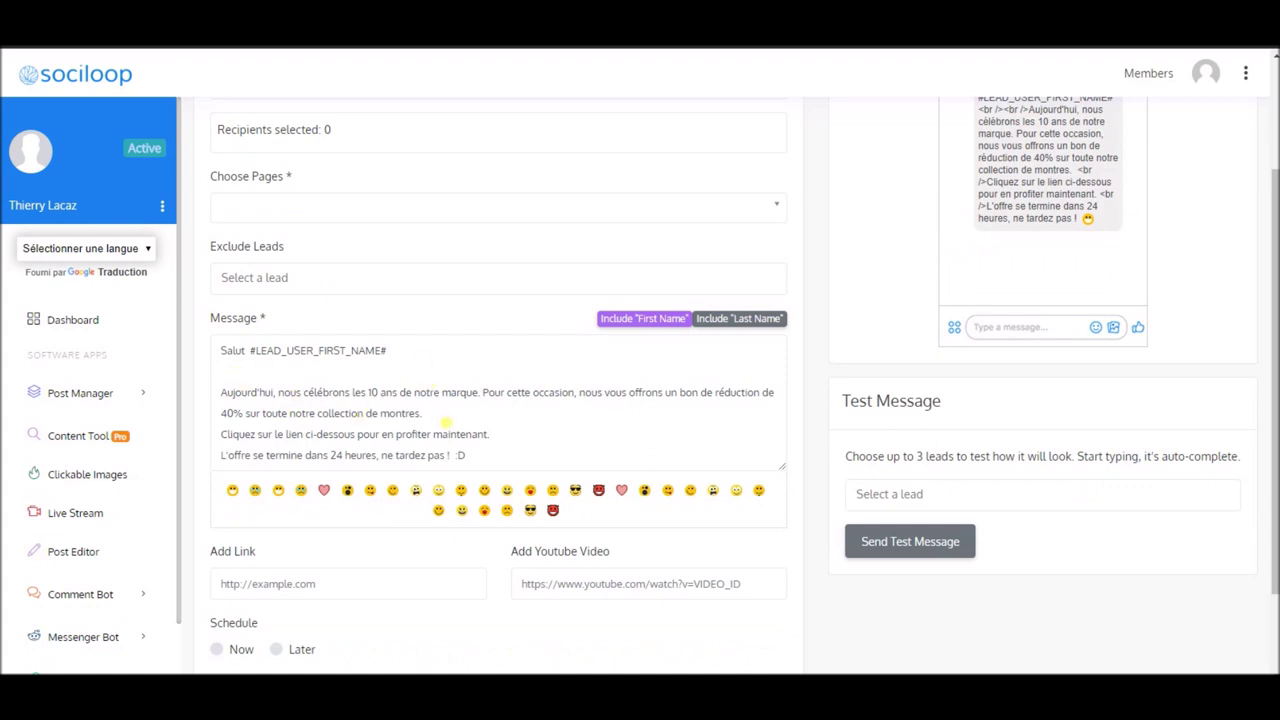
Separate the message paragraphs with a blank line before "Pour cette occasion" and another before "L'offre se termine dans 24 heures"
{"action": "left_click", "coordinate": [483, 392]}
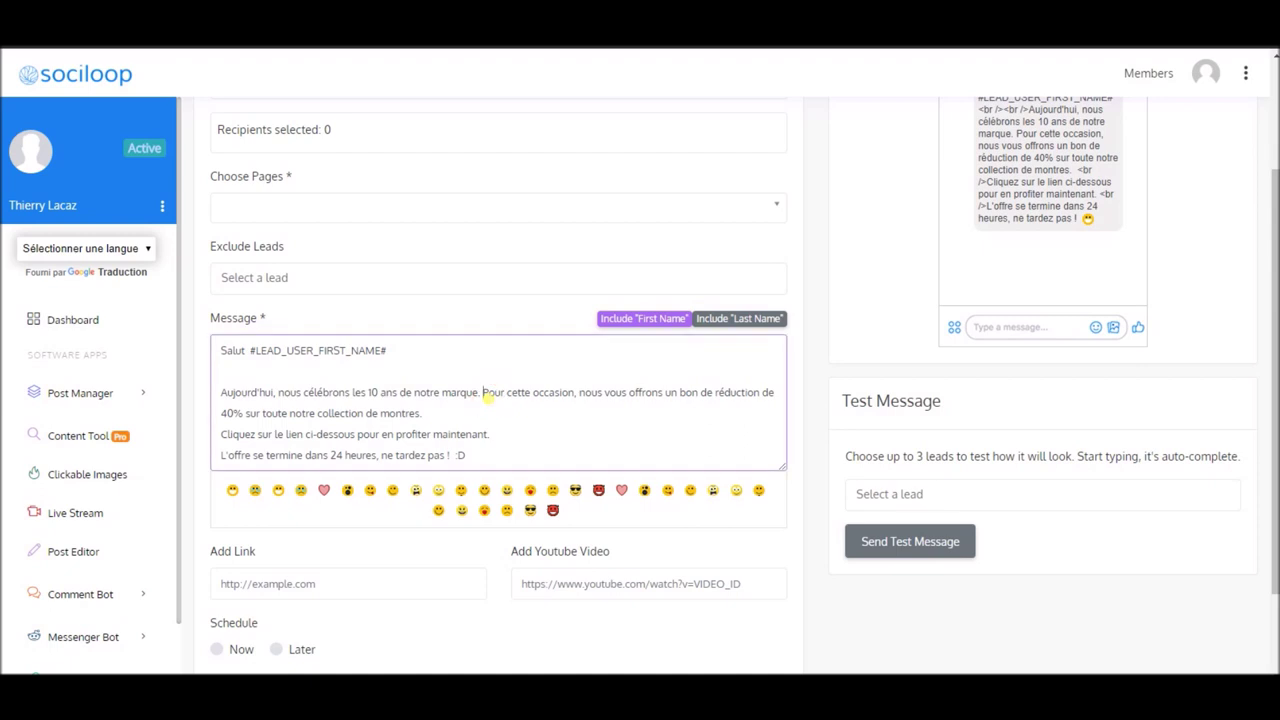
{"action": "key", "text": "Return"}
{"action": "key", "text": "Return"}
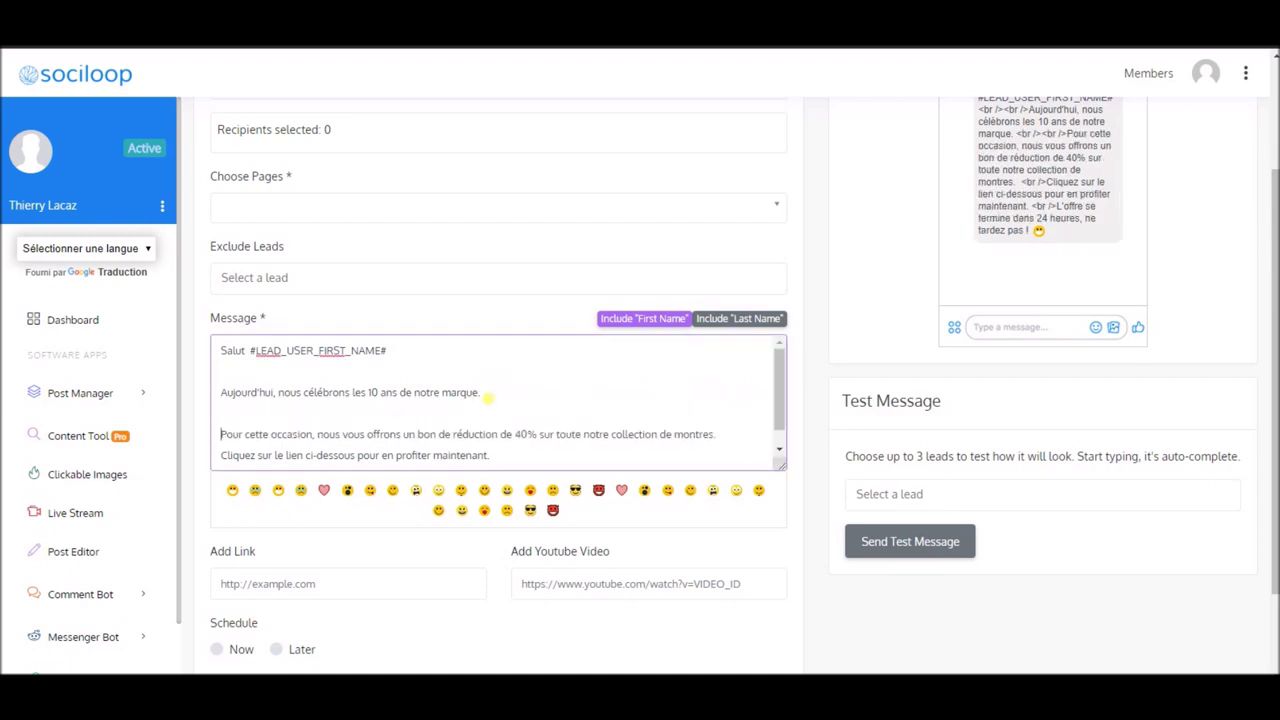
{"action": "scroll", "coordinate": [548, 422], "scroll_direction": "down", "scroll_amount": 1}
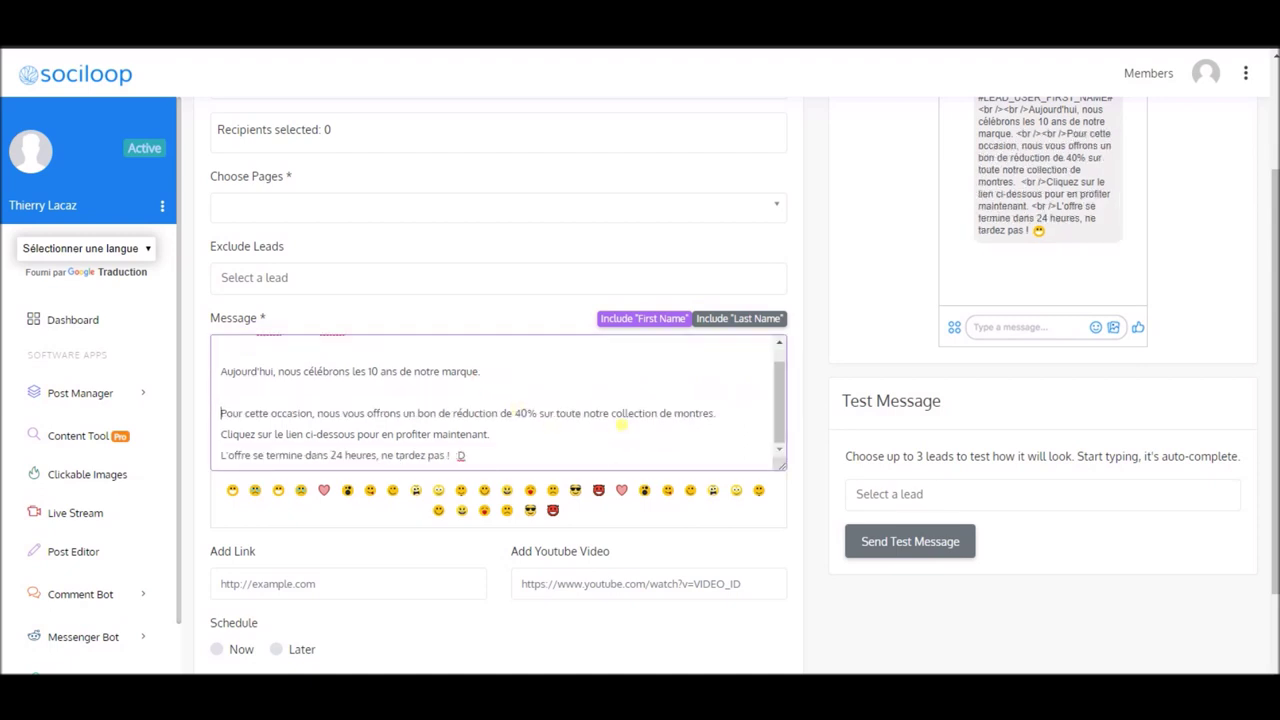
{"action": "scroll", "coordinate": [548, 422], "scroll_direction": "down", "scroll_amount": 1}
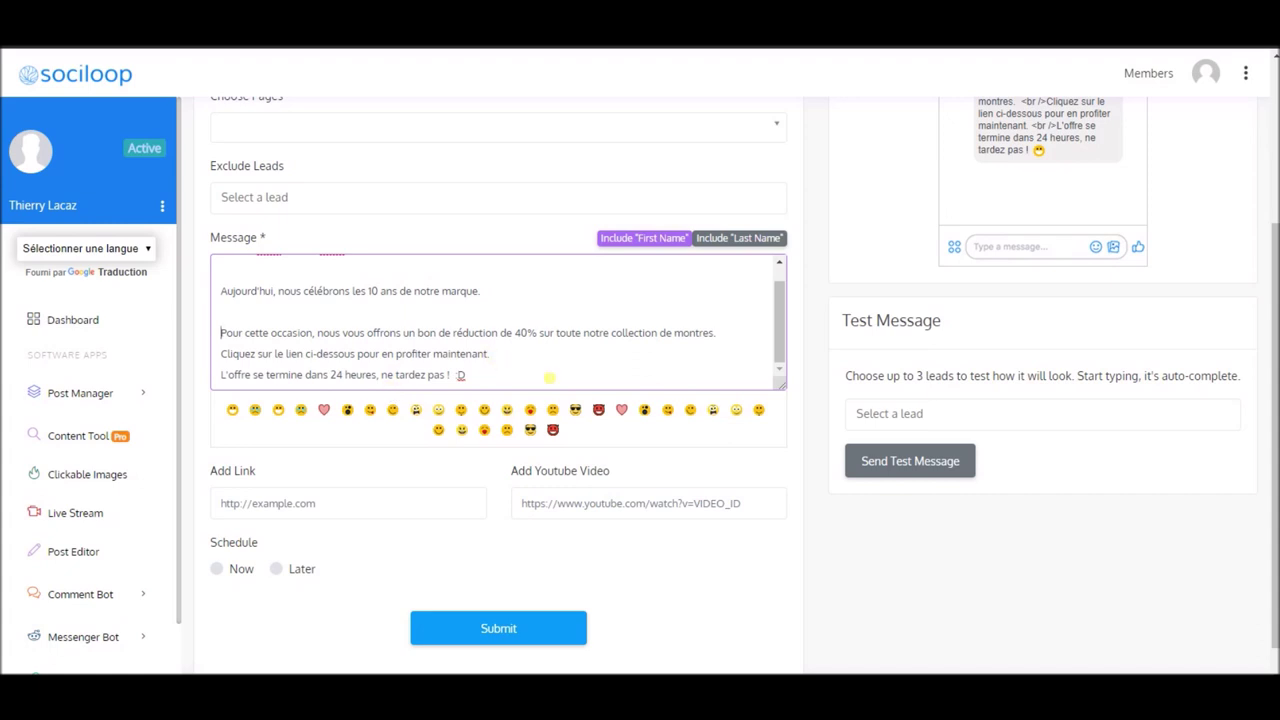
{"action": "left_click", "coordinate": [482, 379]}
{"action": "key", "text": "Home"}
{"action": "key", "text": "Return"}
{"action": "scroll", "coordinate": [480, 363], "scroll_direction": "down", "scroll_amount": 1}
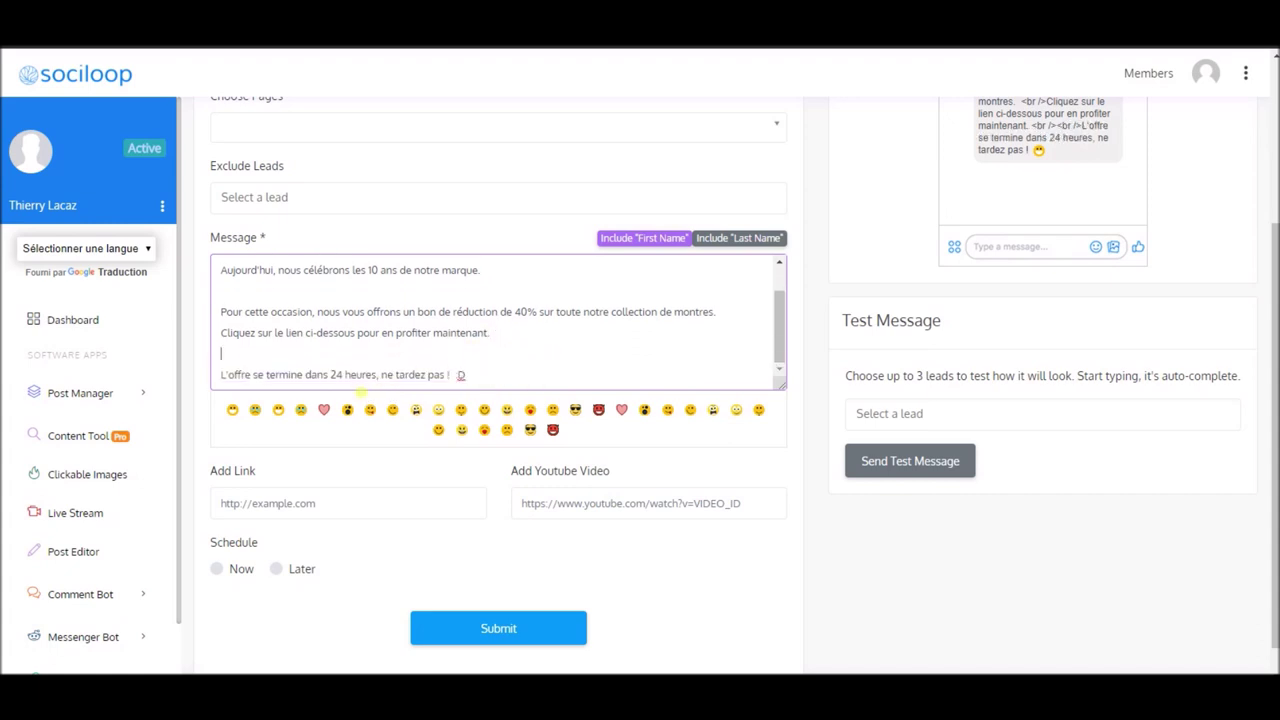
{"action": "scroll", "coordinate": [289, 456], "scroll_direction": "down", "scroll_amount": 1}
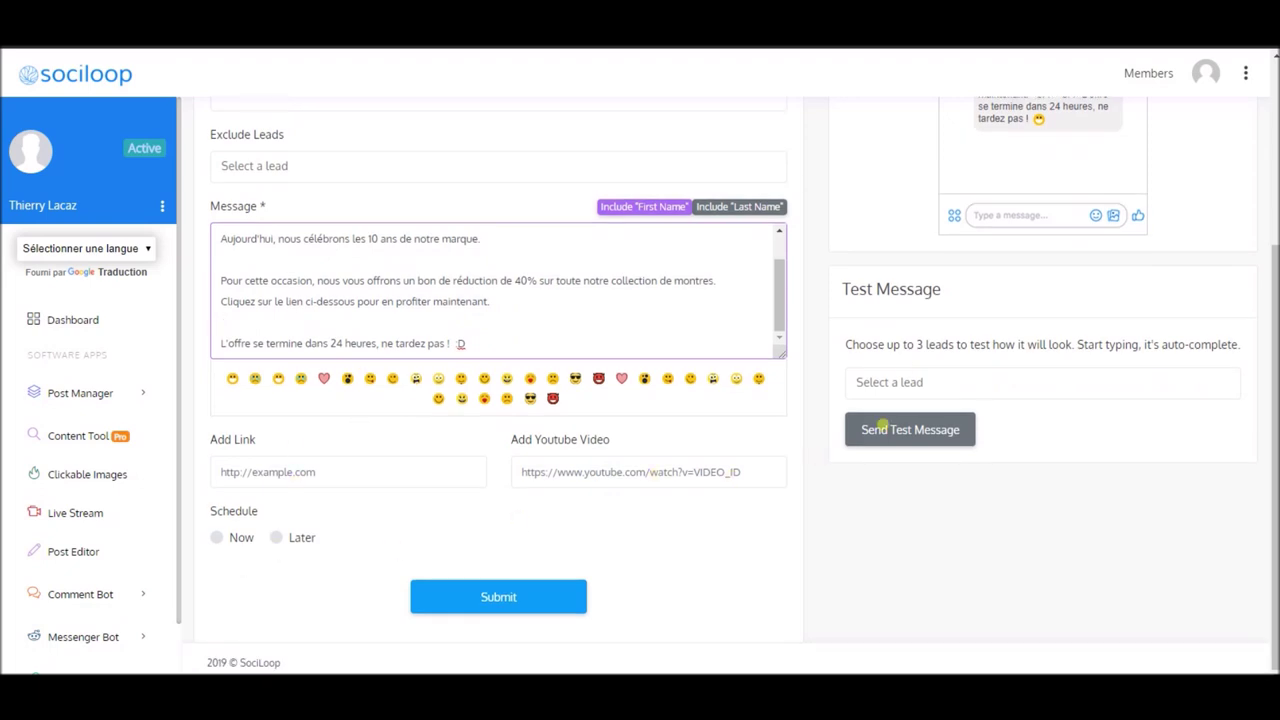
Examine how the first-name placeholder and line breaks appear in the campaign message preview
{"action": "scroll", "coordinate": [955, 320], "scroll_direction": "up", "scroll_amount": 4}
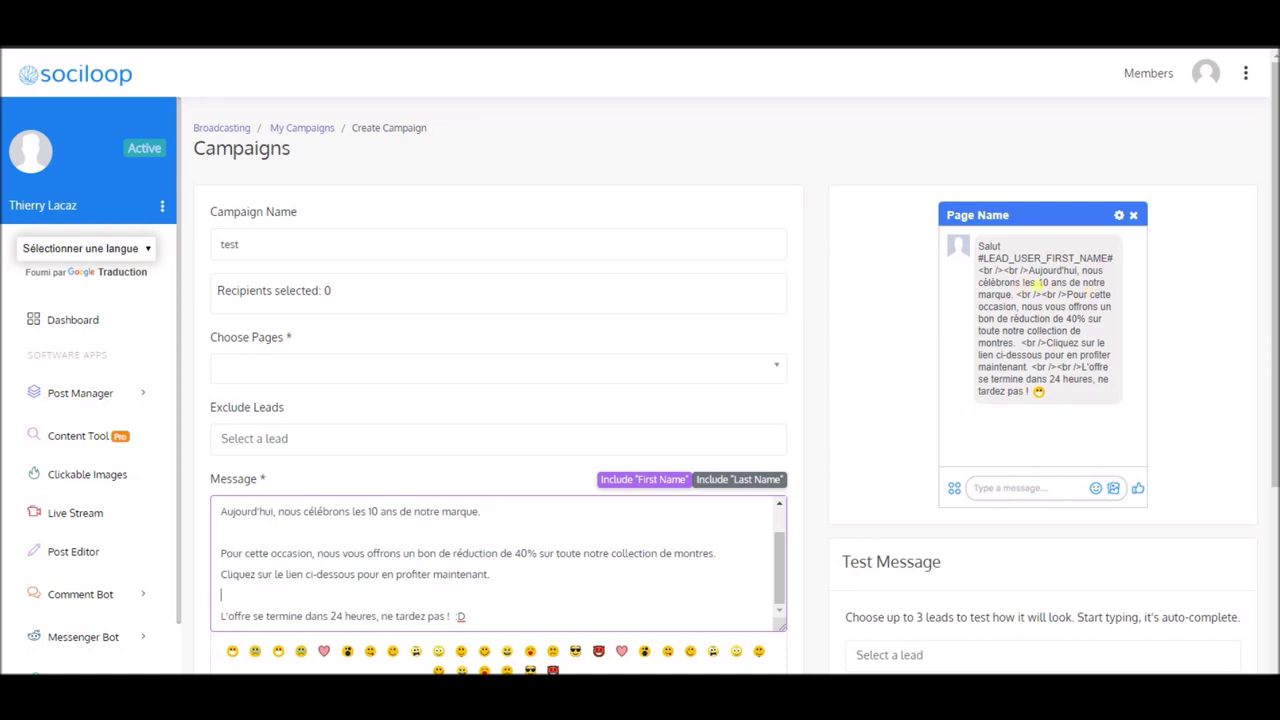
{"action": "left_click_drag", "start_coordinate": [1028, 271], "coordinate": [978, 258]}
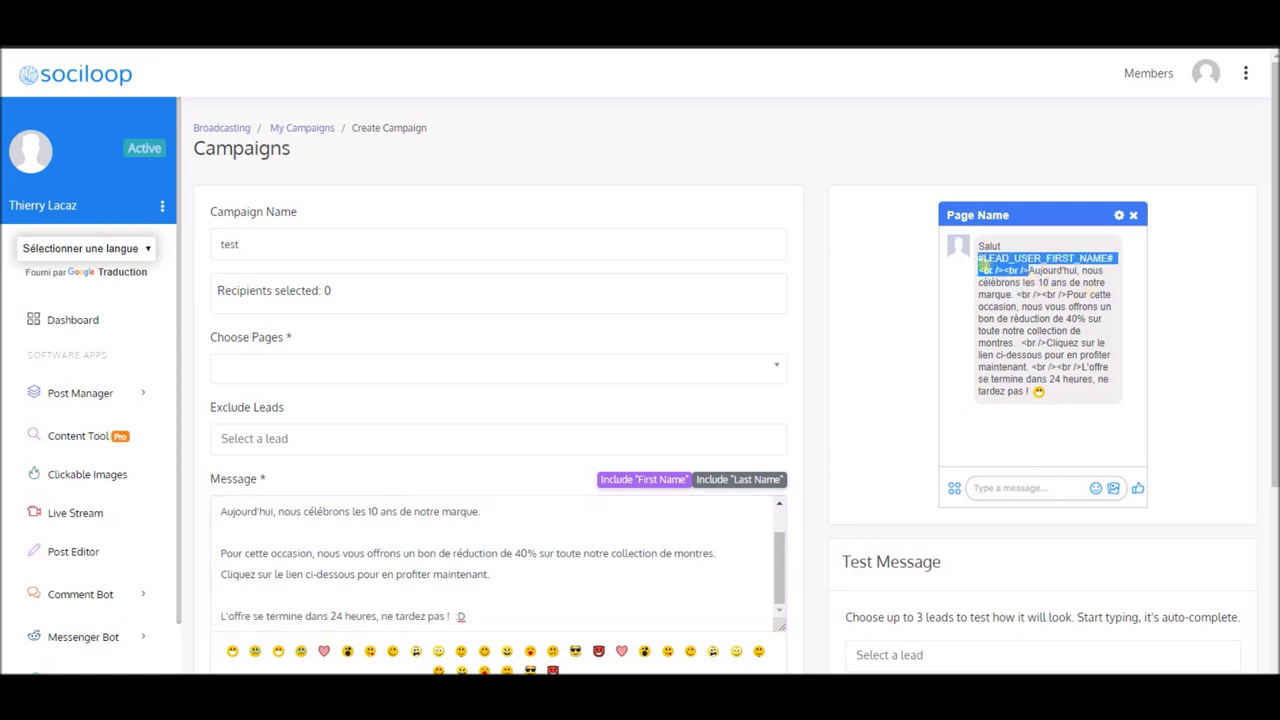
{"action": "left_click", "coordinate": [1048, 274]}
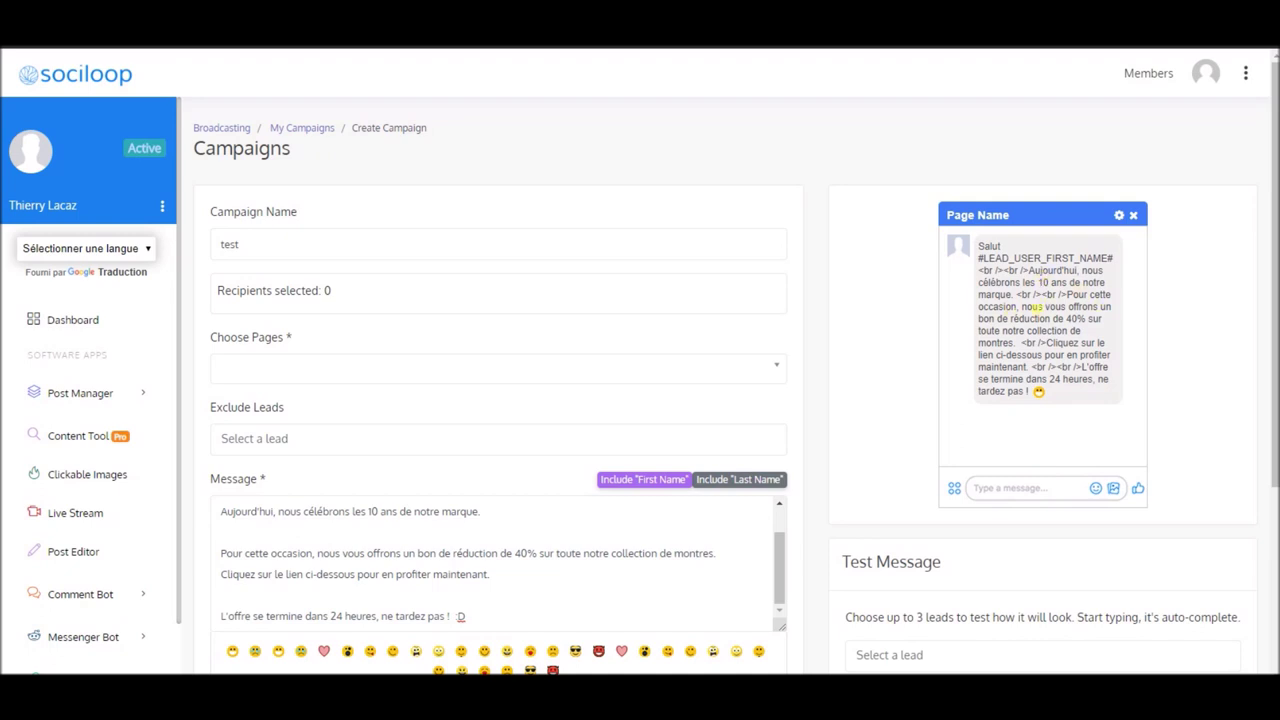
Place the cursor in the campaign's link field, then set the schedule to Now
{"action": "scroll", "coordinate": [1018, 306], "scroll_direction": "down", "scroll_amount": 3}
{"action": "left_click", "coordinate": [282, 474]}
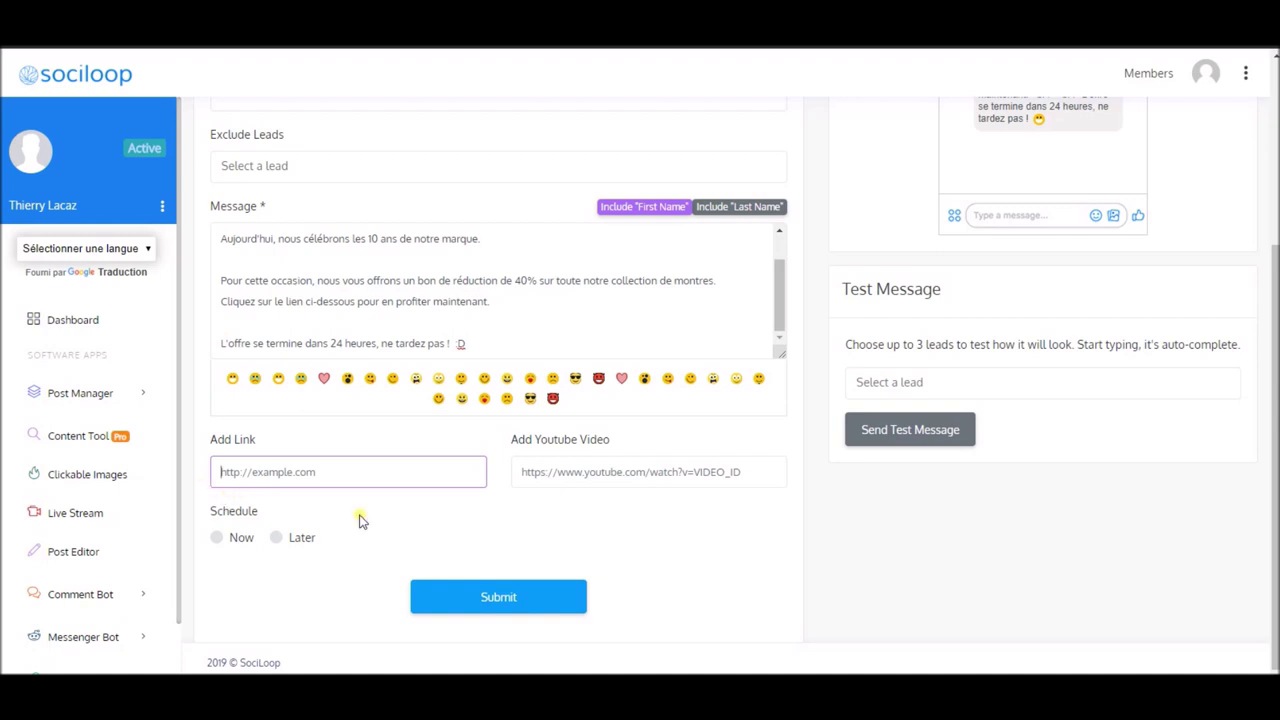
{"action": "left_click", "coordinate": [218, 538]}
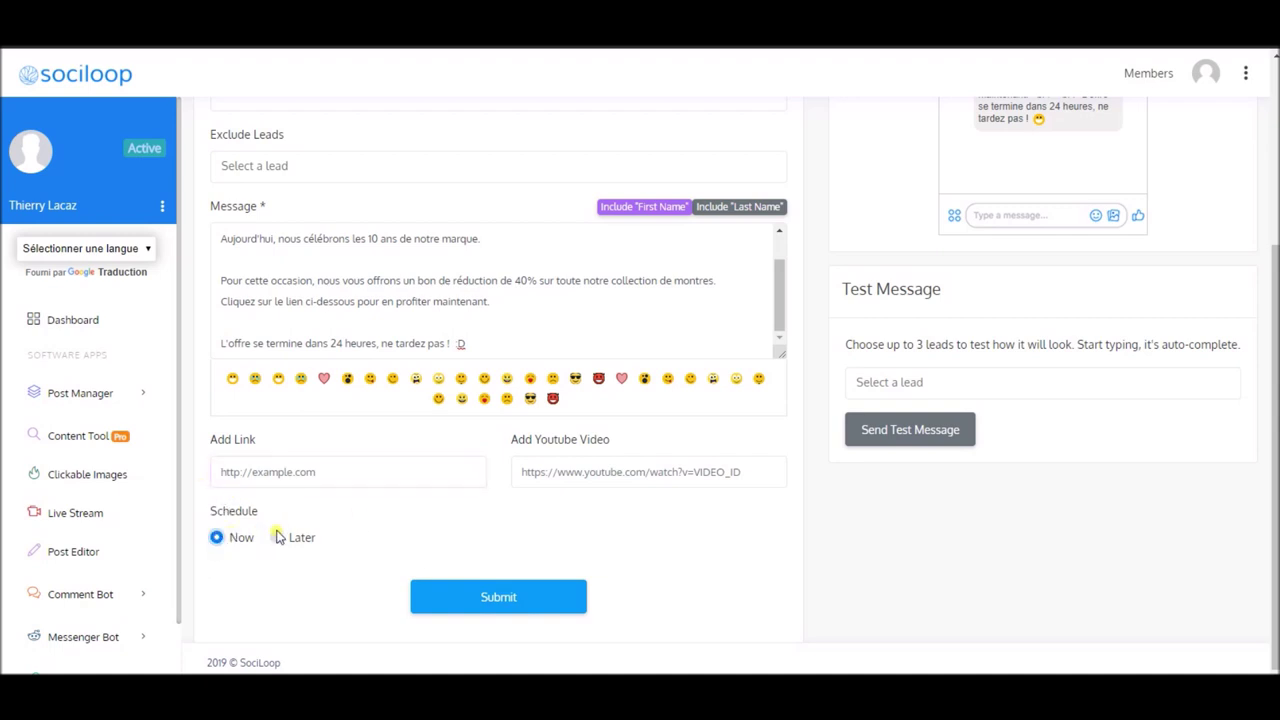
{"action": "scroll", "coordinate": [900, 380], "scroll_direction": "up", "scroll_amount": 3}
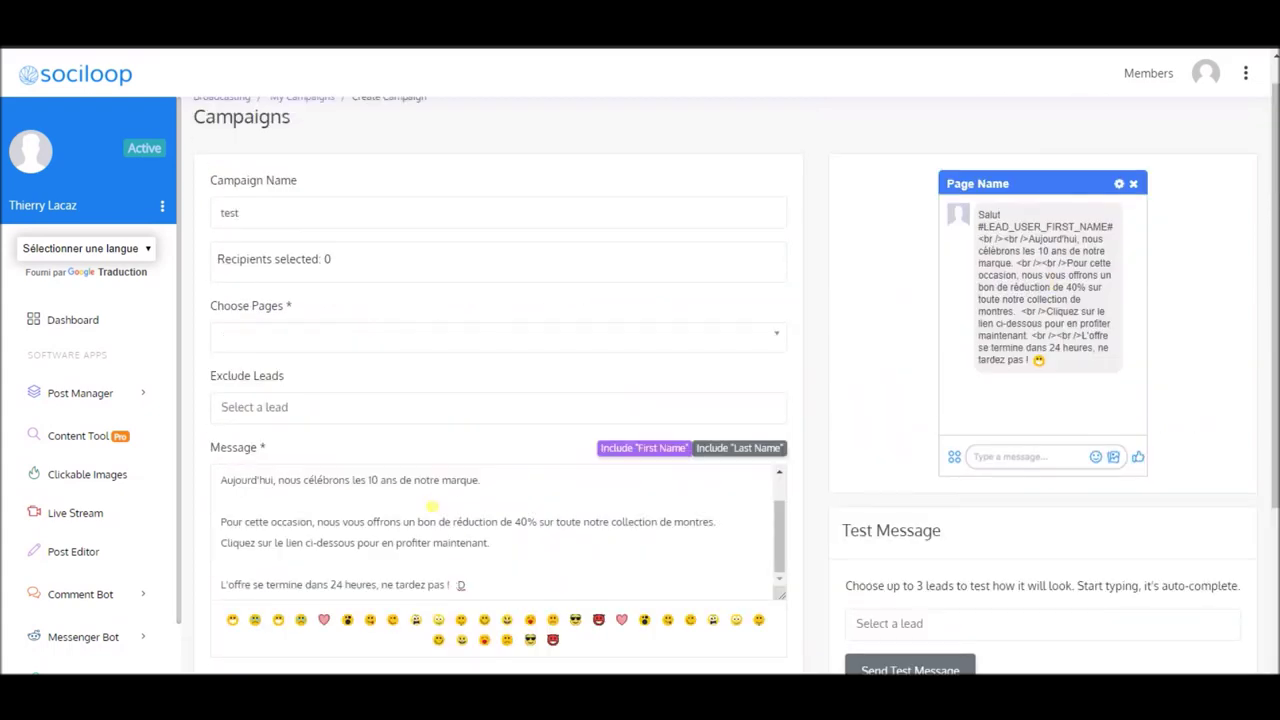
{"action": "scroll", "coordinate": [420, 505], "scroll_direction": "down", "scroll_amount": 3}
{"action": "left_click", "coordinate": [295, 538]}
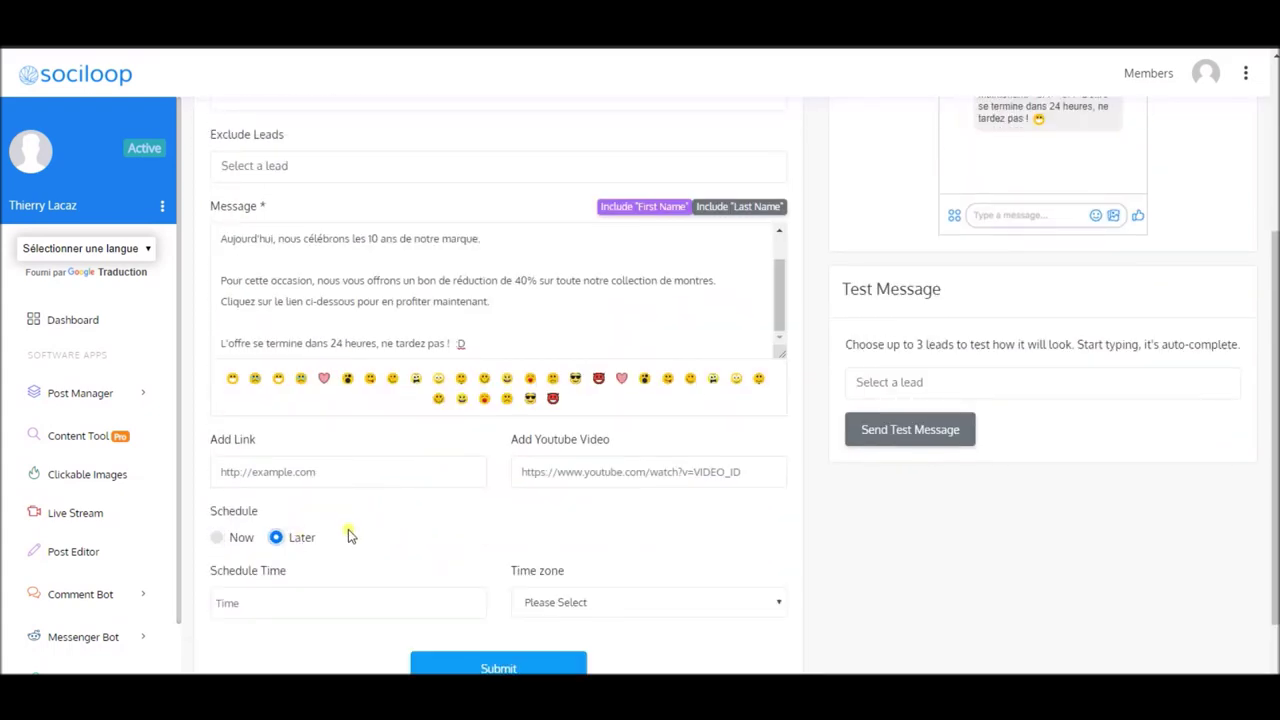
{"action": "scroll", "coordinate": [345, 535], "scroll_direction": "down", "scroll_amount": 1}
{"action": "left_click", "coordinate": [301, 541]}
{"action": "left_click", "coordinate": [336, 477]}
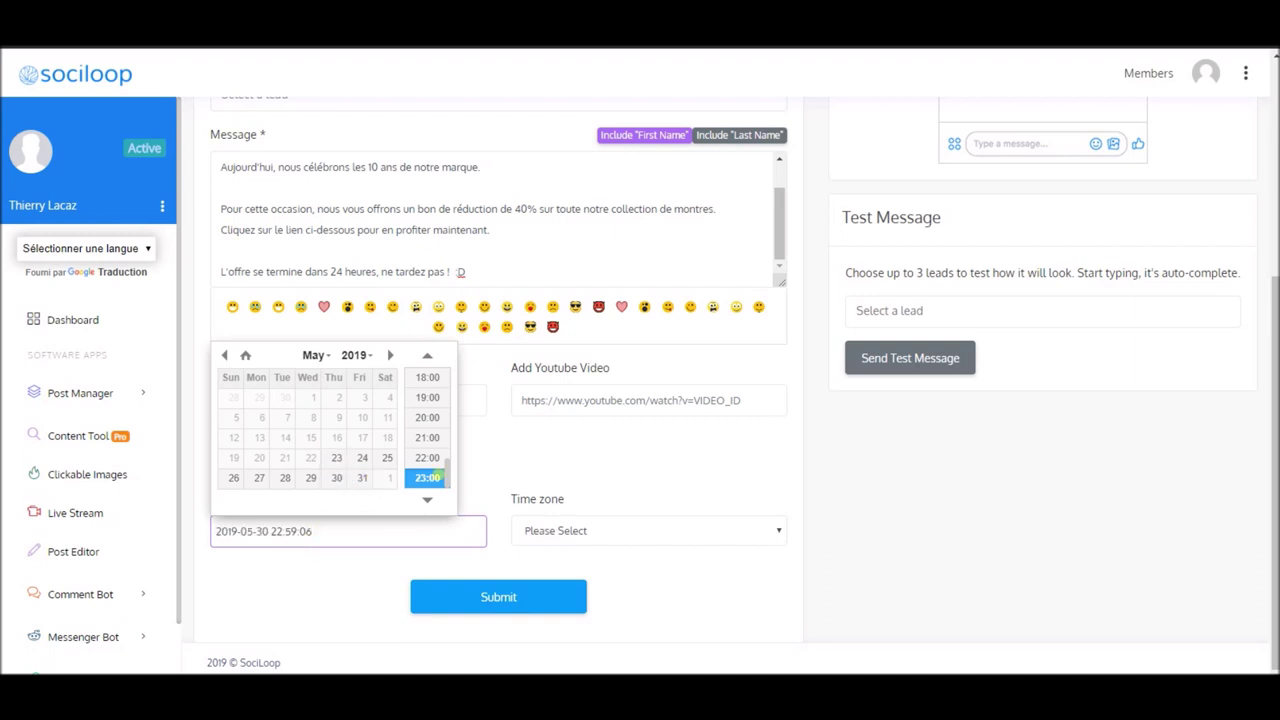
{"action": "left_click", "coordinate": [428, 397]}
{"action": "left_click", "coordinate": [575, 527]}
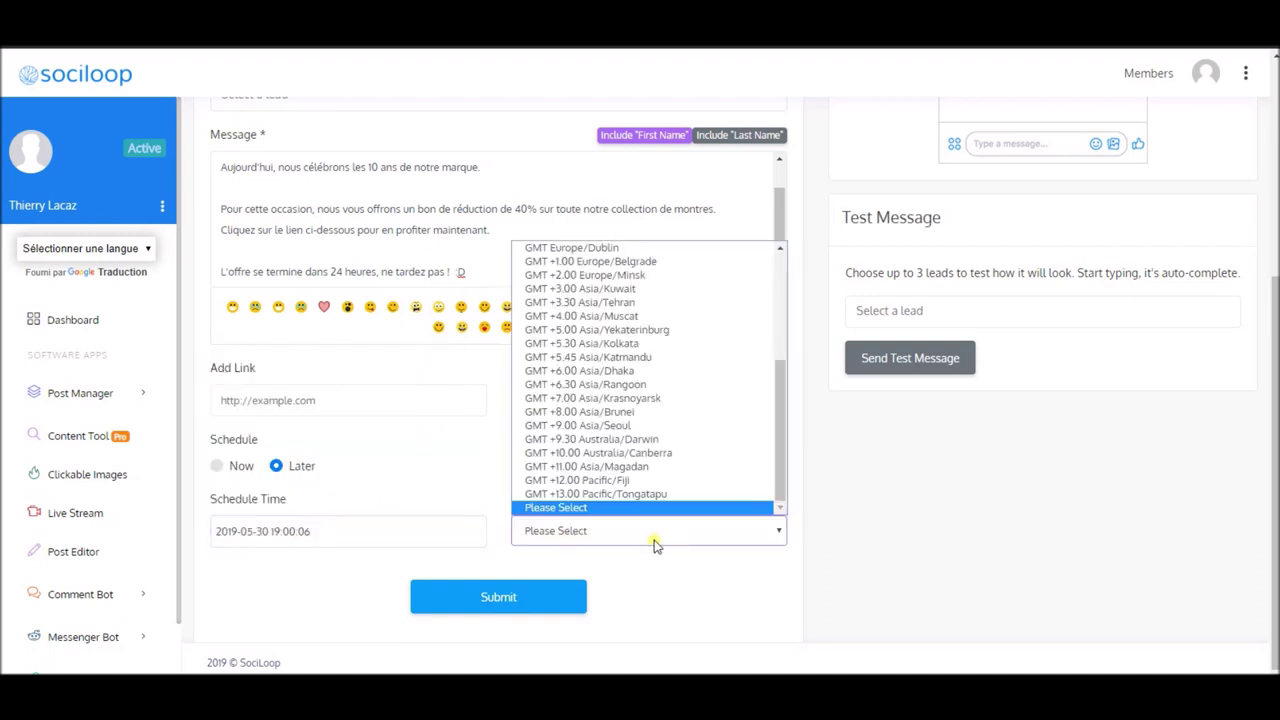
{"action": "left_click", "coordinate": [684, 575]}
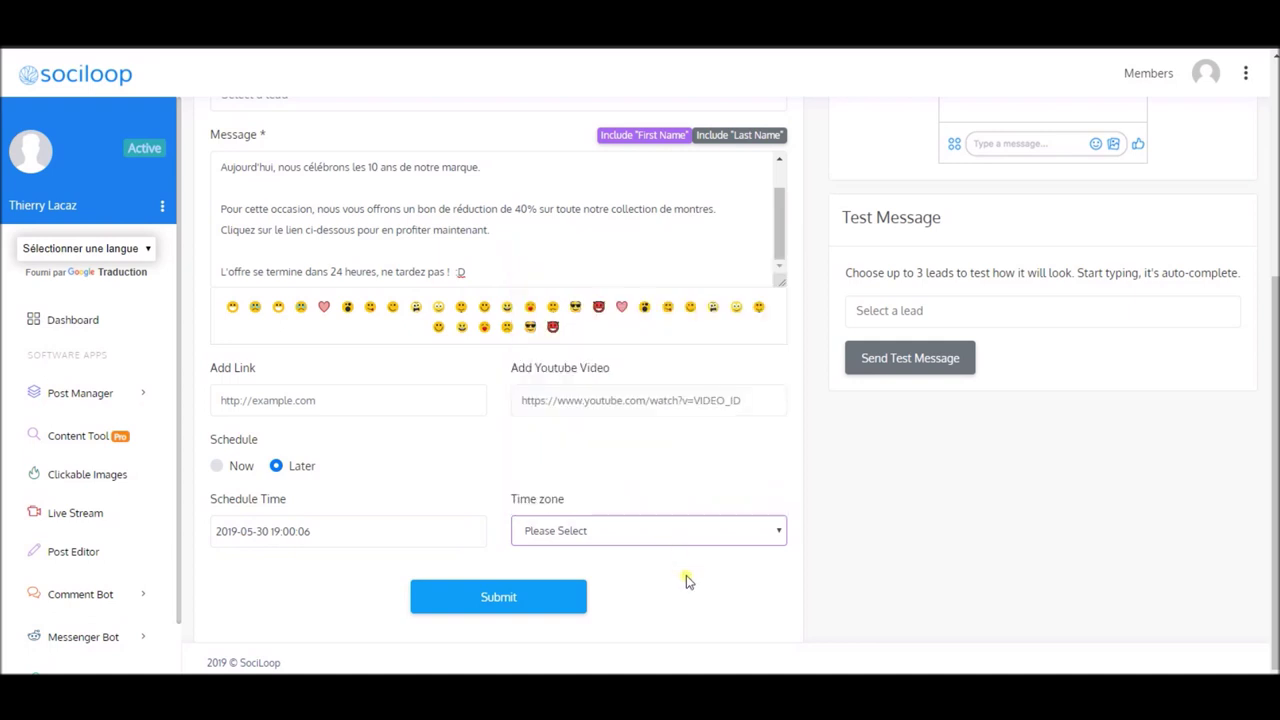
Review the campaign form, its message preview and test message section, and view the options offered under Members
{"action": "scroll", "coordinate": [800, 470], "scroll_direction": "up", "scroll_amount": 3}
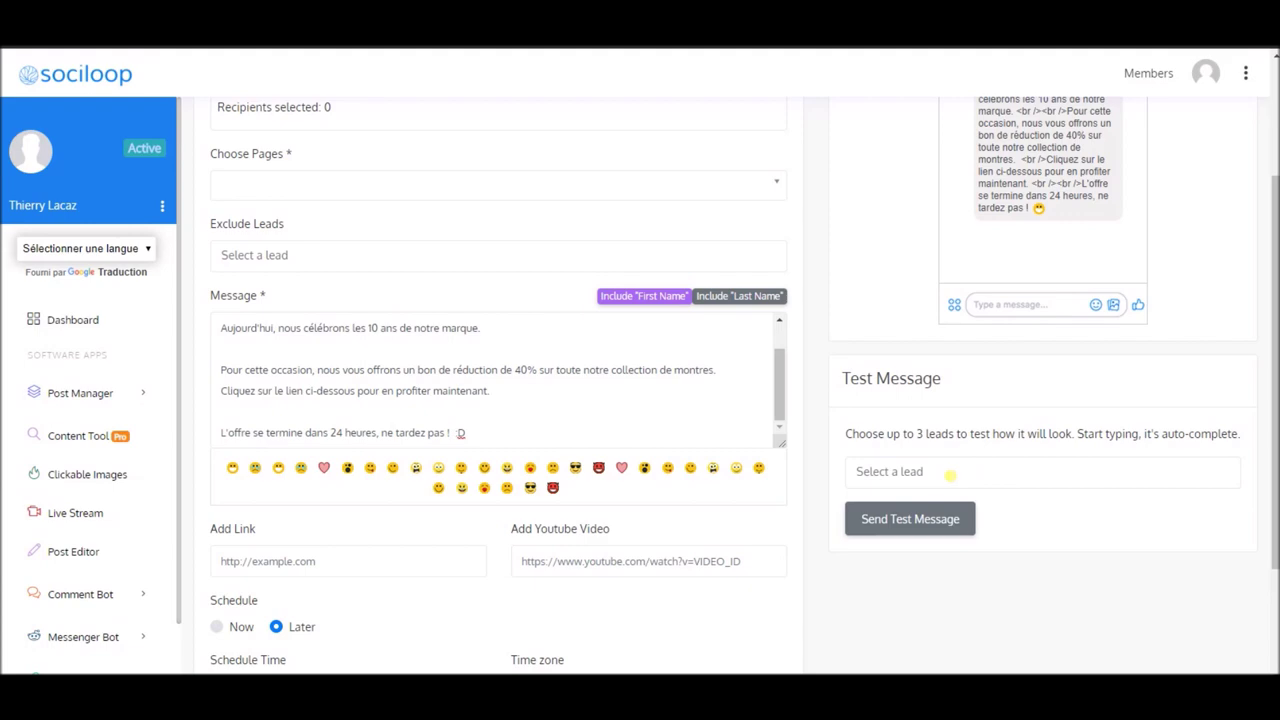
{"action": "scroll", "coordinate": [950, 476], "scroll_direction": "up", "scroll_amount": 3}
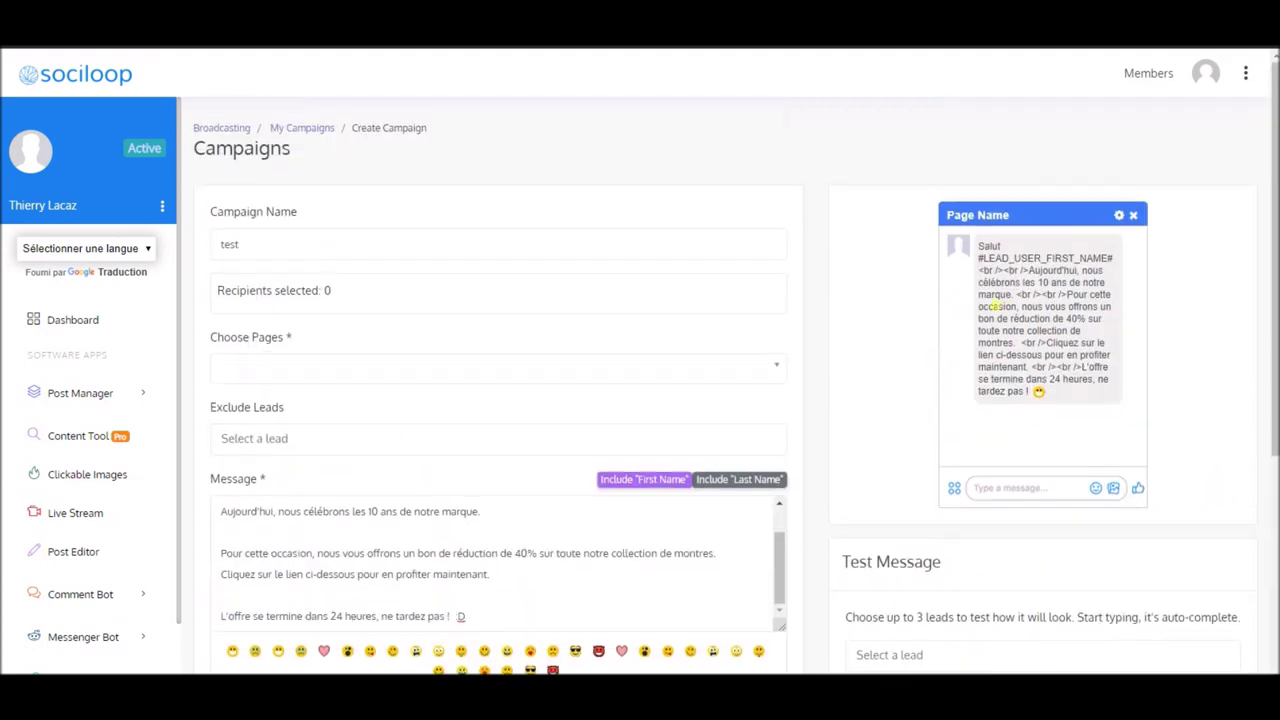
{"action": "scroll", "coordinate": [985, 300], "scroll_direction": "down", "scroll_amount": 2}
{"action": "scroll", "coordinate": [985, 300], "scroll_direction": "up", "scroll_amount": 1}
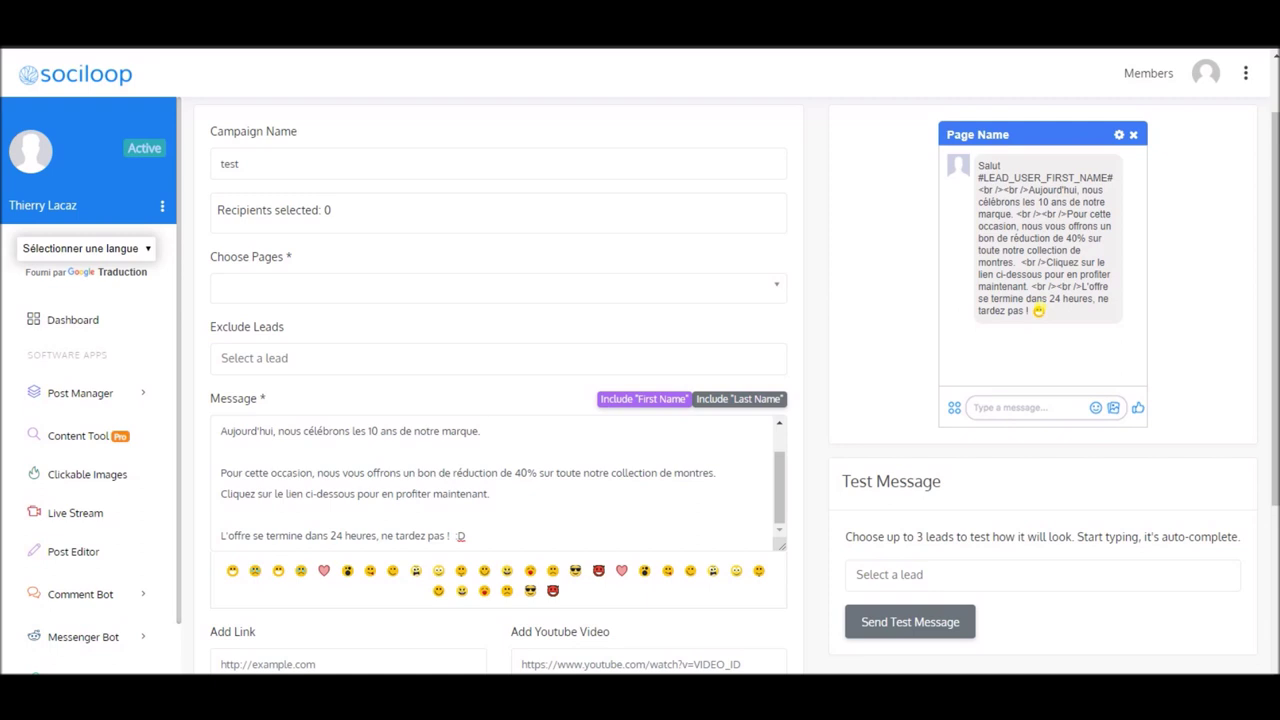
{"action": "scroll", "coordinate": [900, 180], "scroll_direction": "up", "scroll_amount": 1}
{"action": "left_click", "coordinate": [1148, 78]}
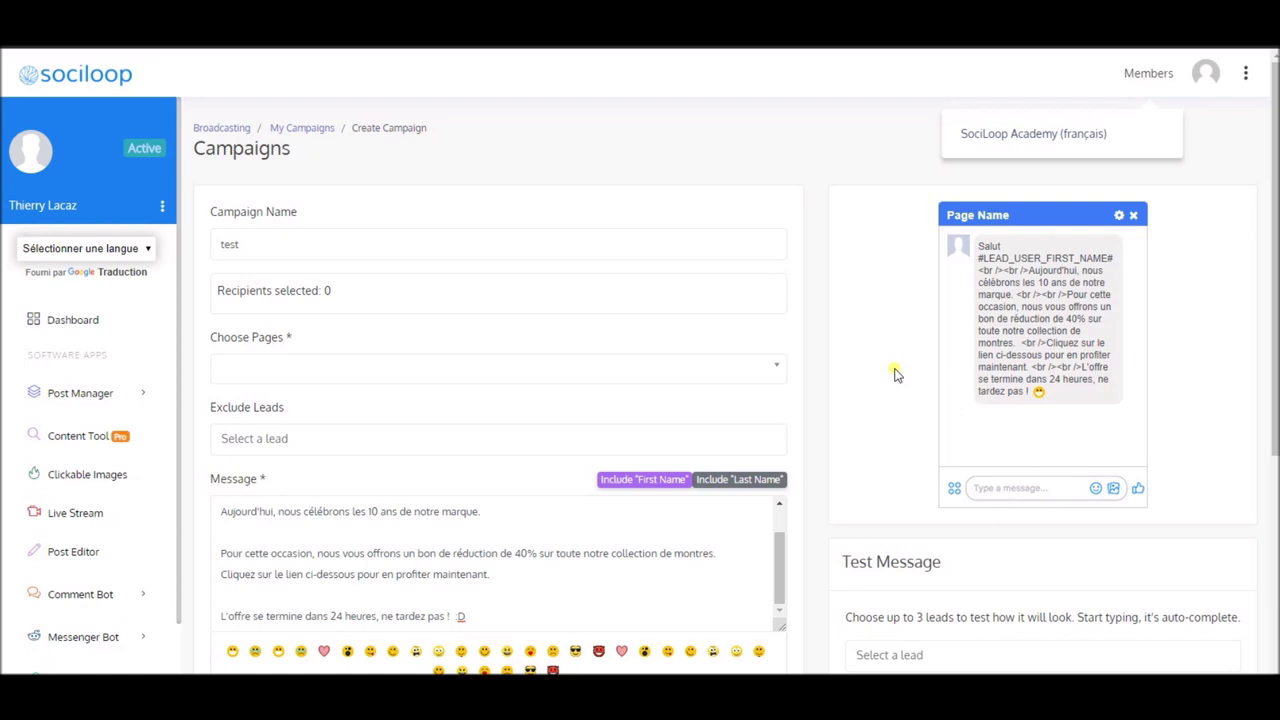
{"action": "scroll", "coordinate": [817, 343], "scroll_direction": "down", "scroll_amount": 4}
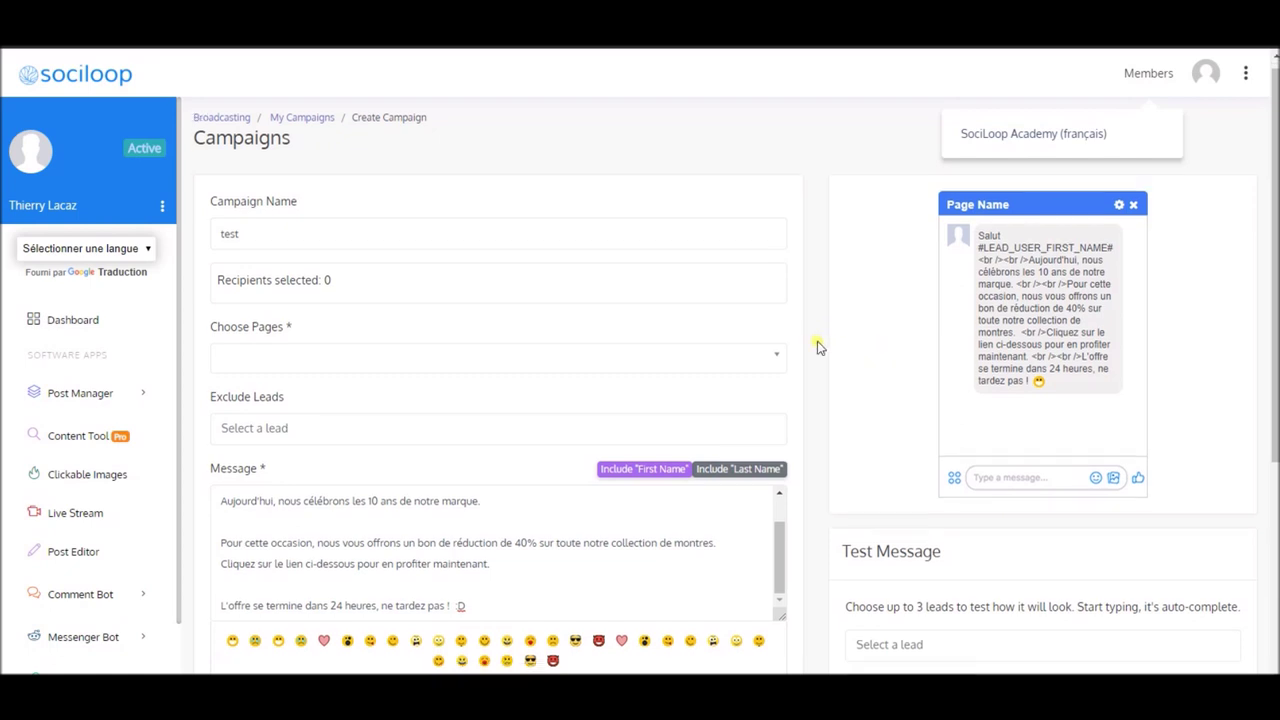
Go to the Content Designer and create a design project named "test freecom designs"
{"action": "scroll", "coordinate": [122, 594], "scroll_direction": "down", "scroll_amount": 2}
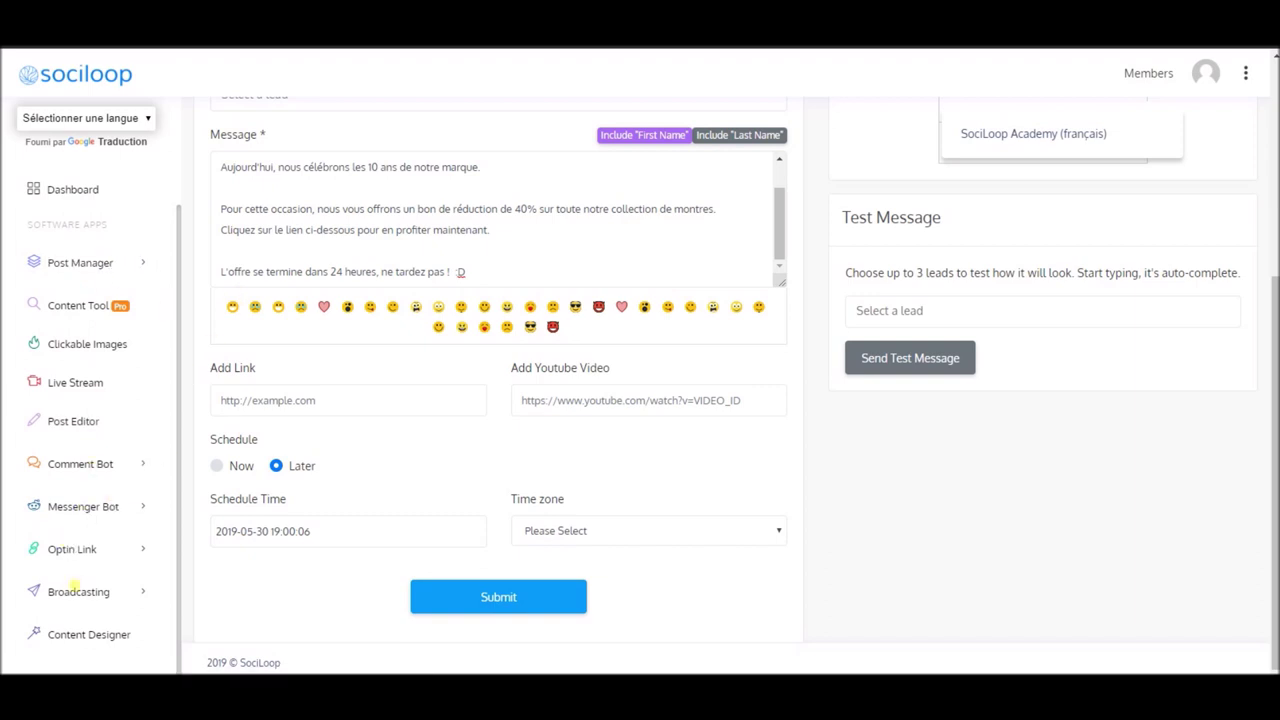
{"action": "left_click", "coordinate": [79, 643]}
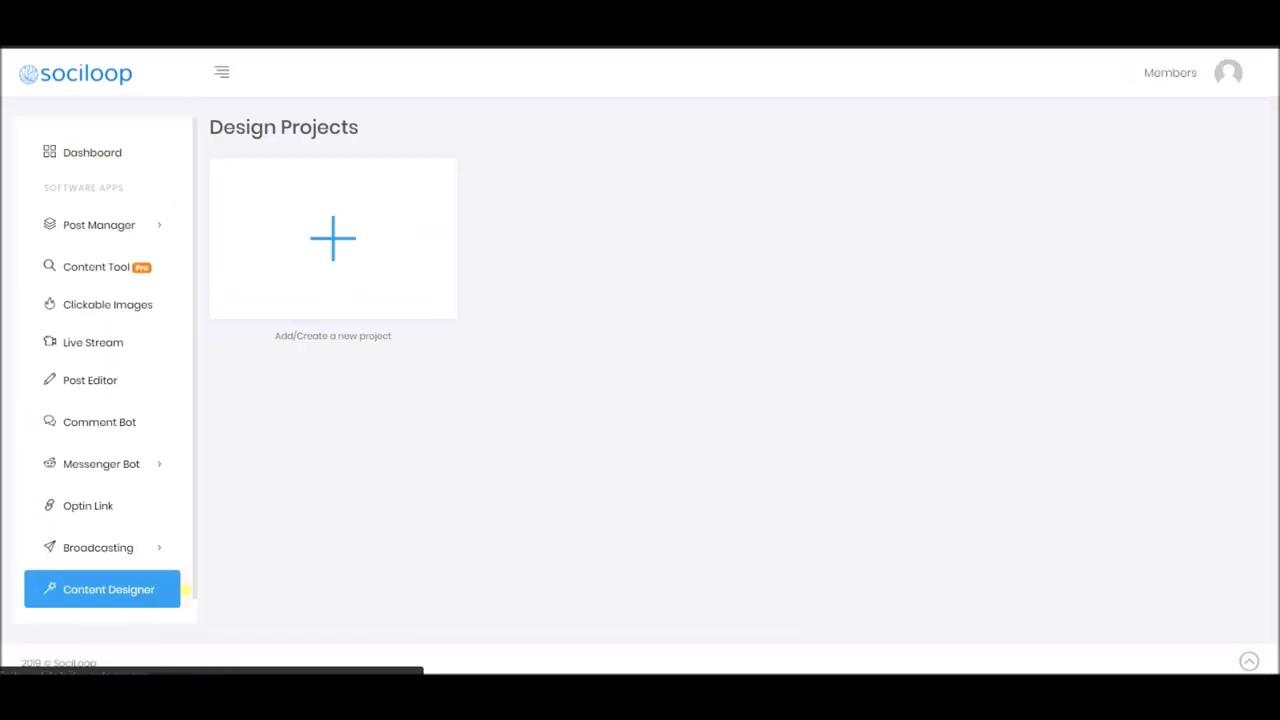
{"action": "left_click", "coordinate": [349, 245]}
{"action": "left_click", "coordinate": [513, 366]}
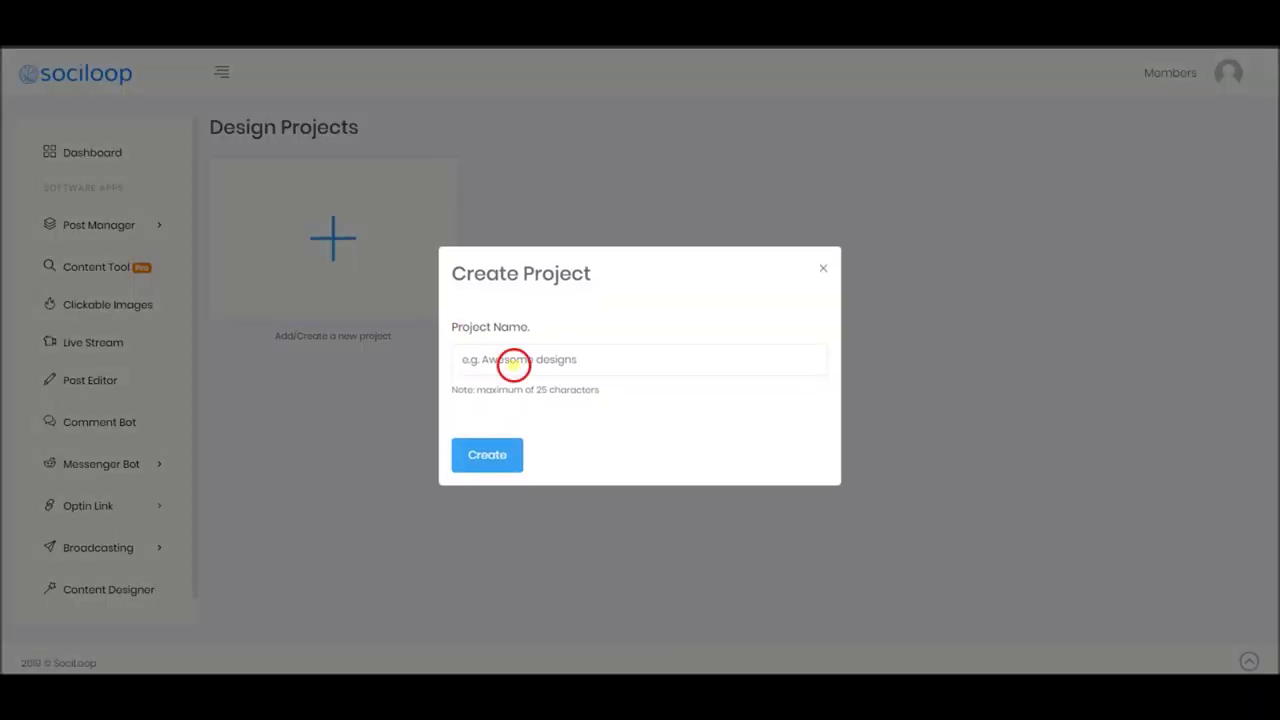
{"action": "type", "text": "t"}
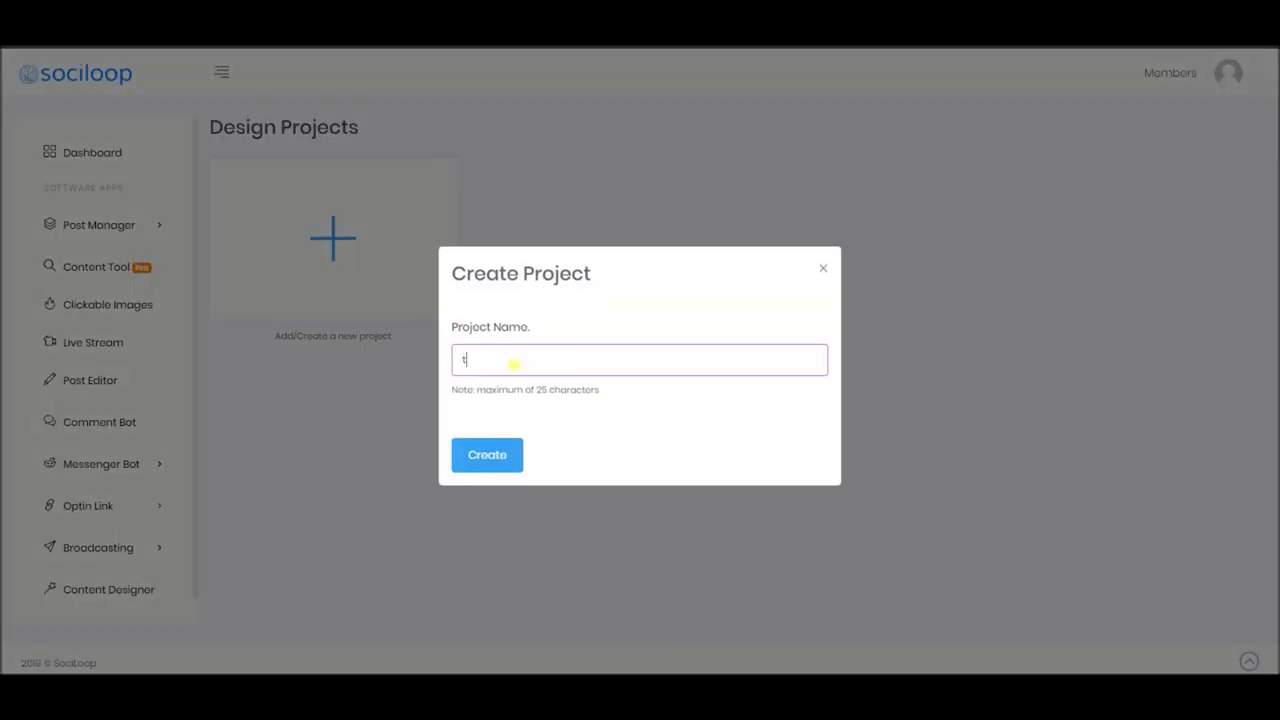
{"action": "type", "text": "est freecom designs"}
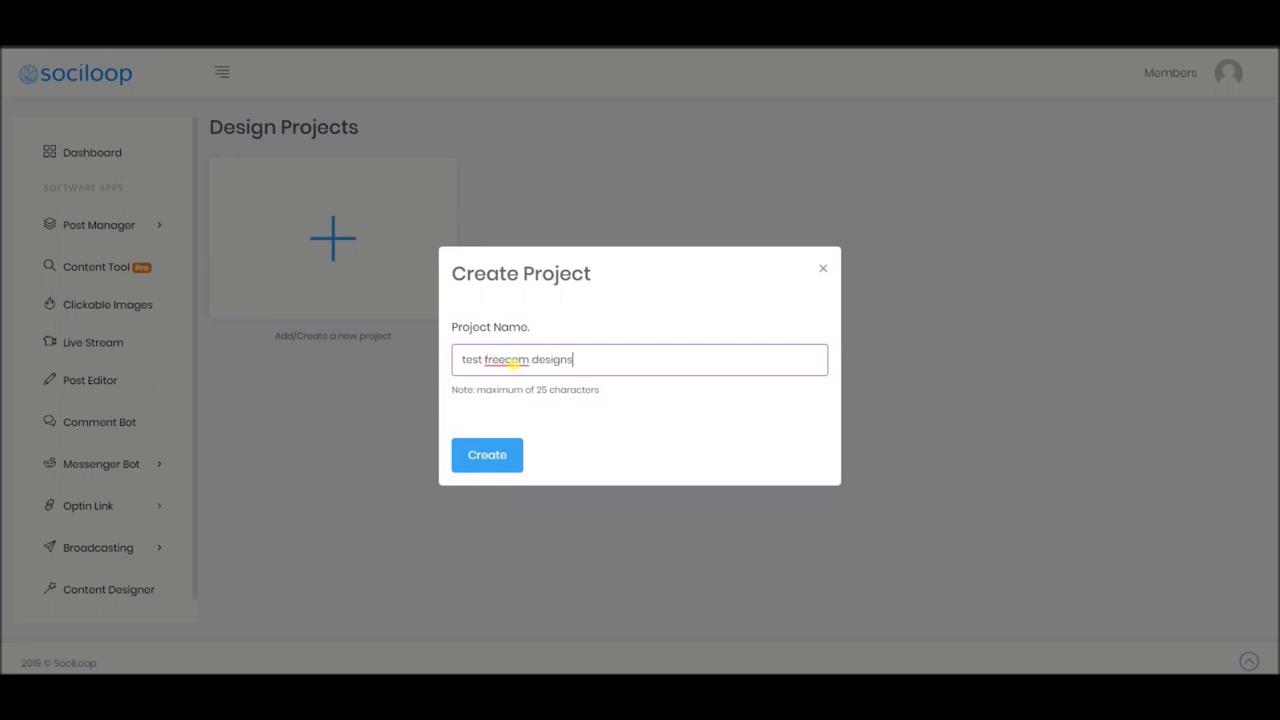
{"action": "left_click", "coordinate": [494, 450]}
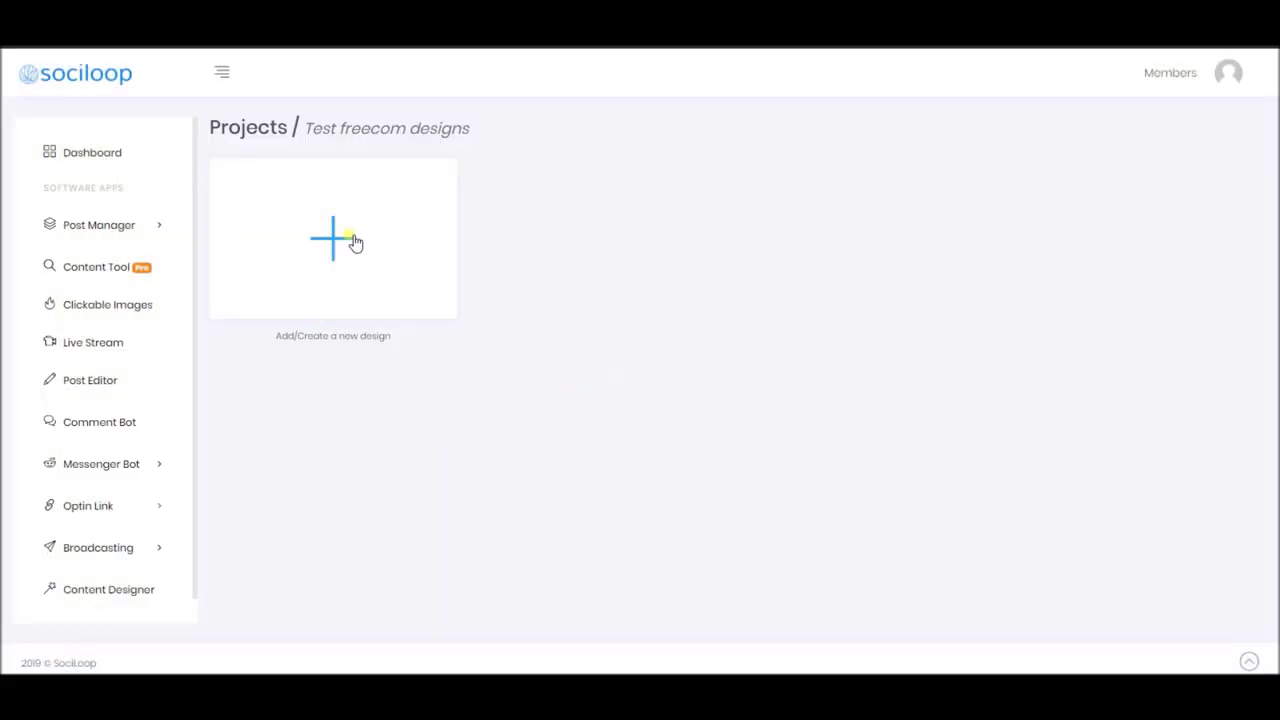
Add a new design to the project from a blank canvas, using Facebook's Highlighted Image format of 1200x717 px
{"action": "left_click", "coordinate": [360, 251]}
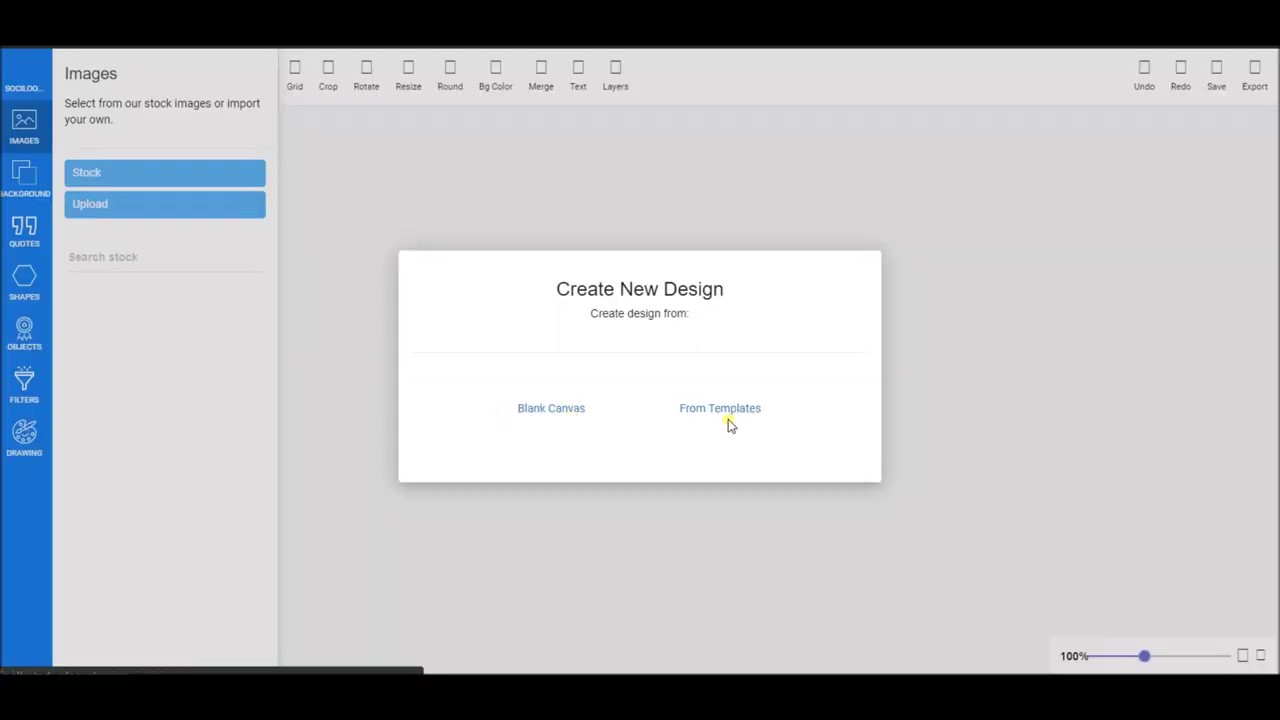
{"action": "left_click", "coordinate": [564, 406]}
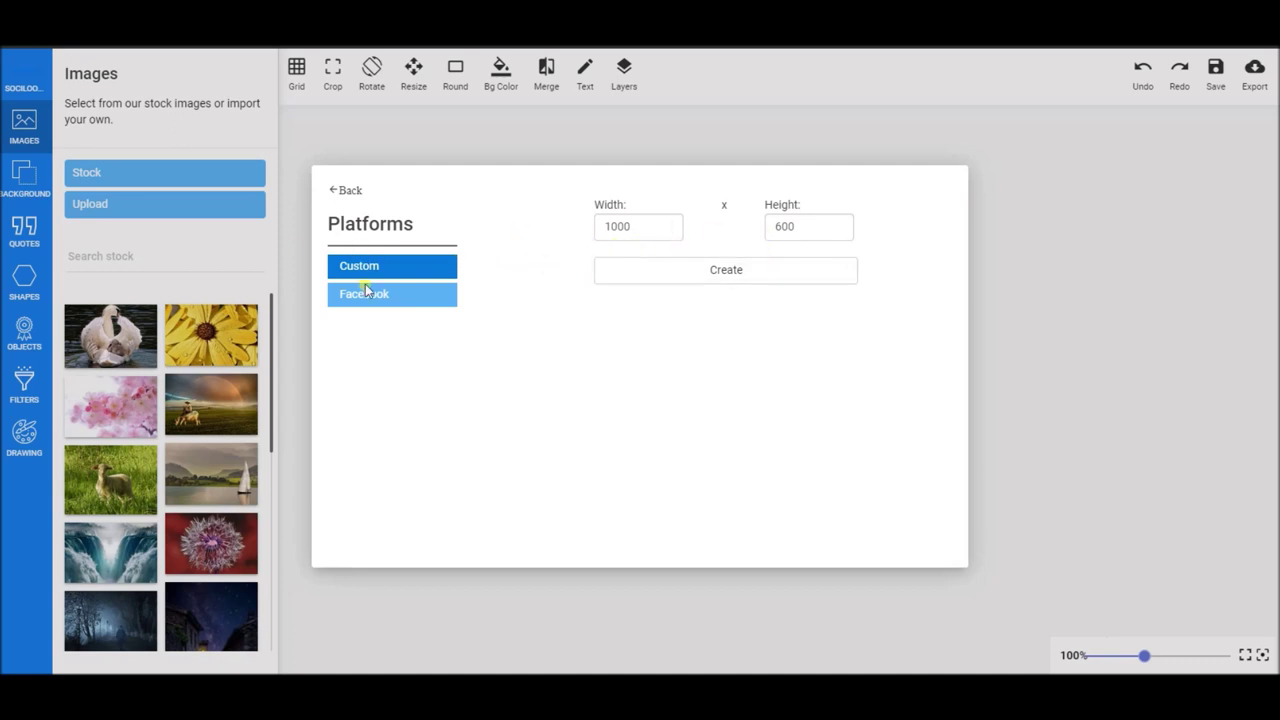
{"action": "left_click", "coordinate": [423, 298]}
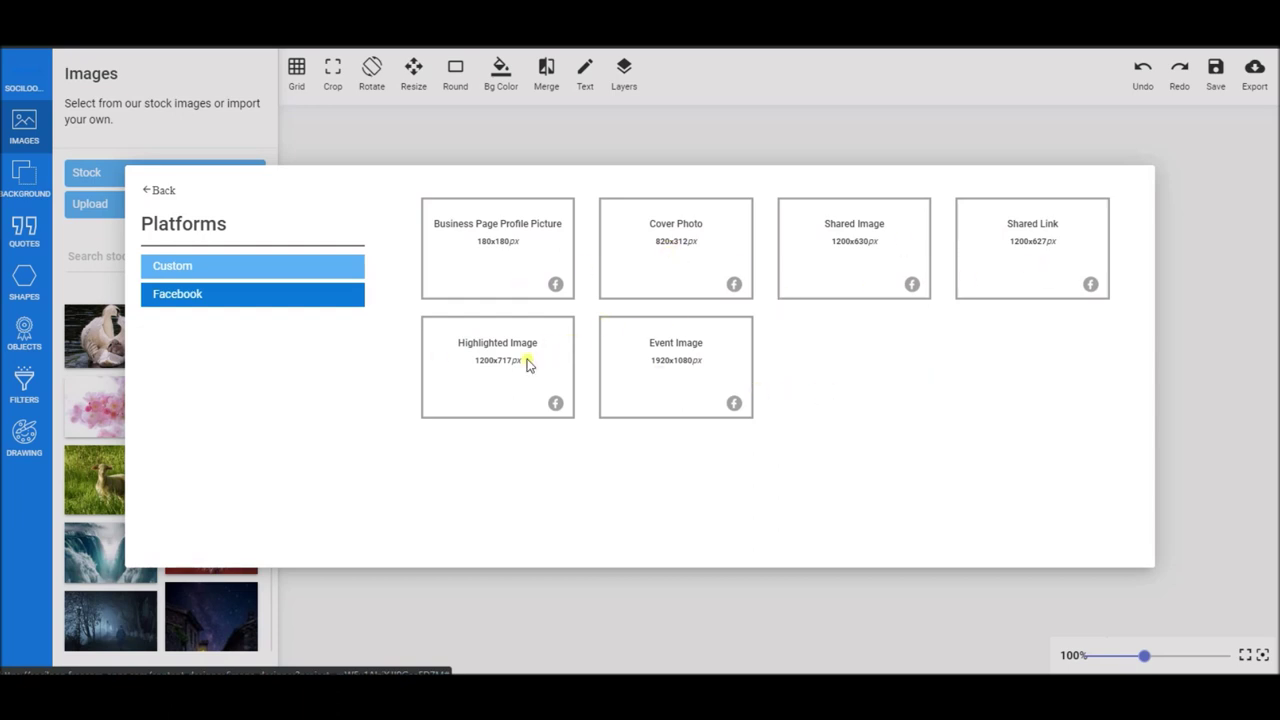
{"action": "left_click", "coordinate": [459, 382]}
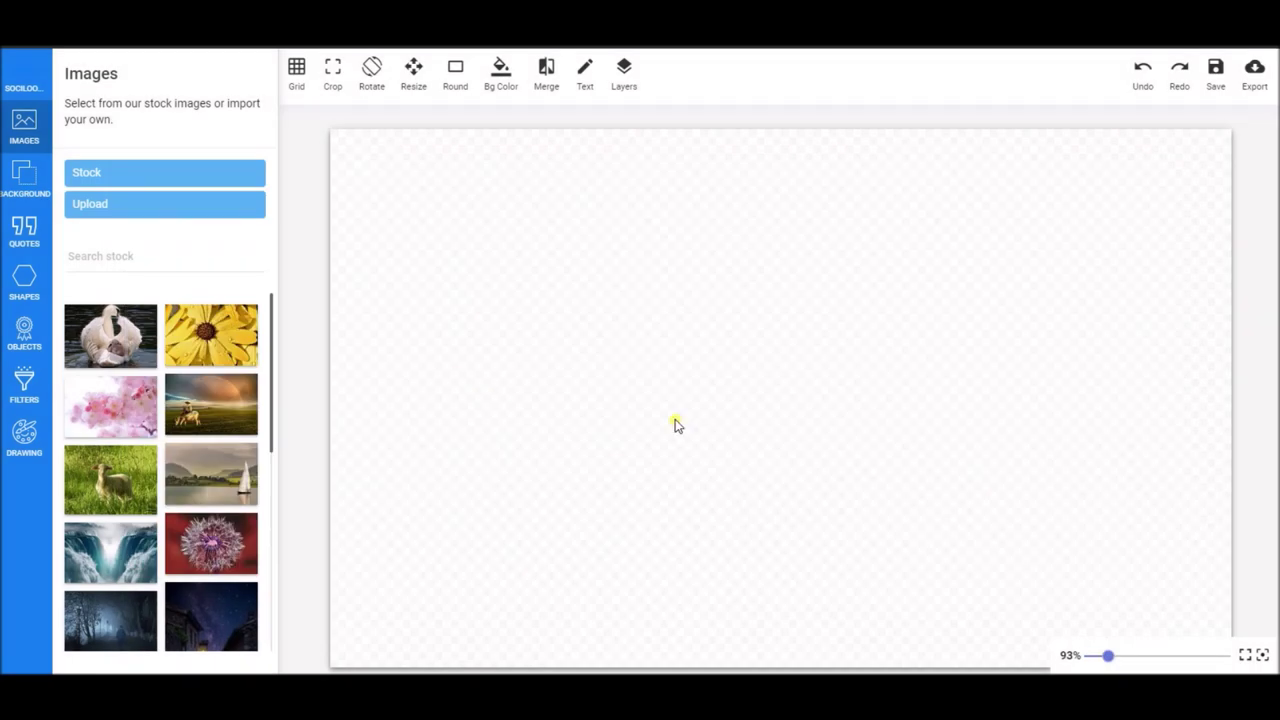
{"action": "left_click_drag", "start_coordinate": [1108, 656], "coordinate": [1104, 657]}
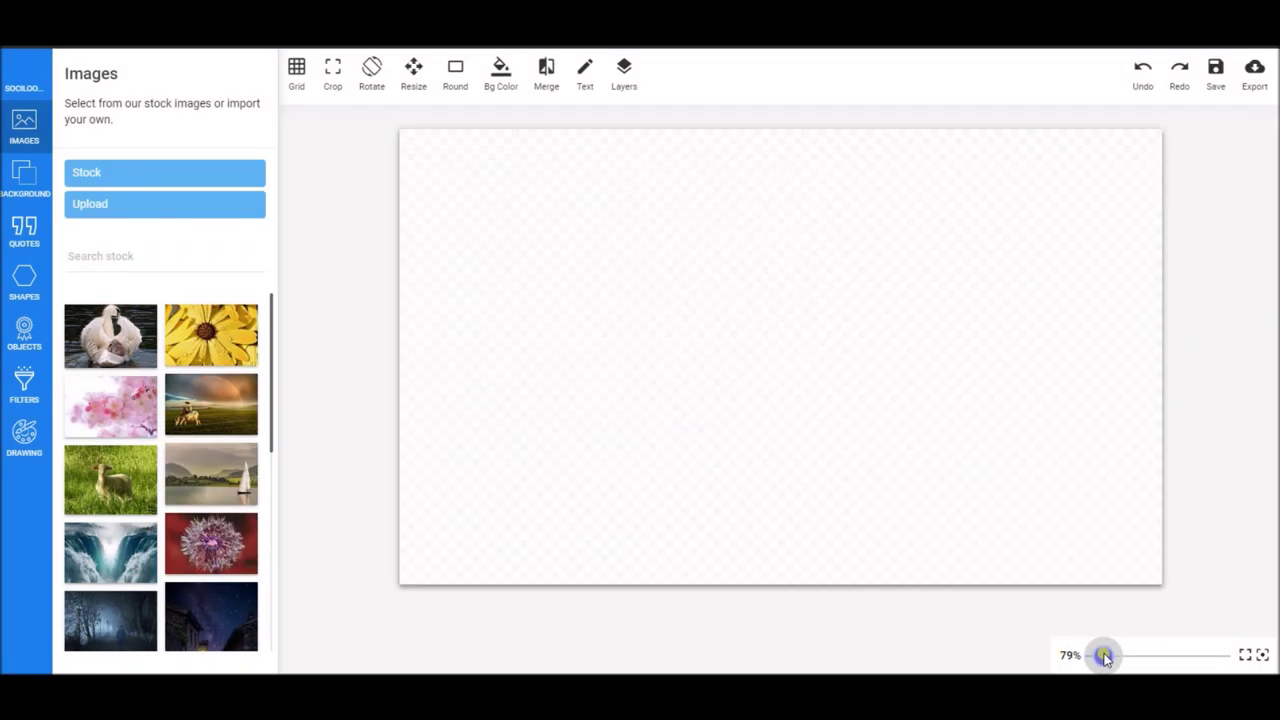
Search the stock images for "clothes"
{"action": "scroll", "coordinate": [209, 368], "scroll_direction": "down", "scroll_amount": 8}
{"action": "scroll", "coordinate": [210, 368], "scroll_direction": "up", "scroll_amount": 10}
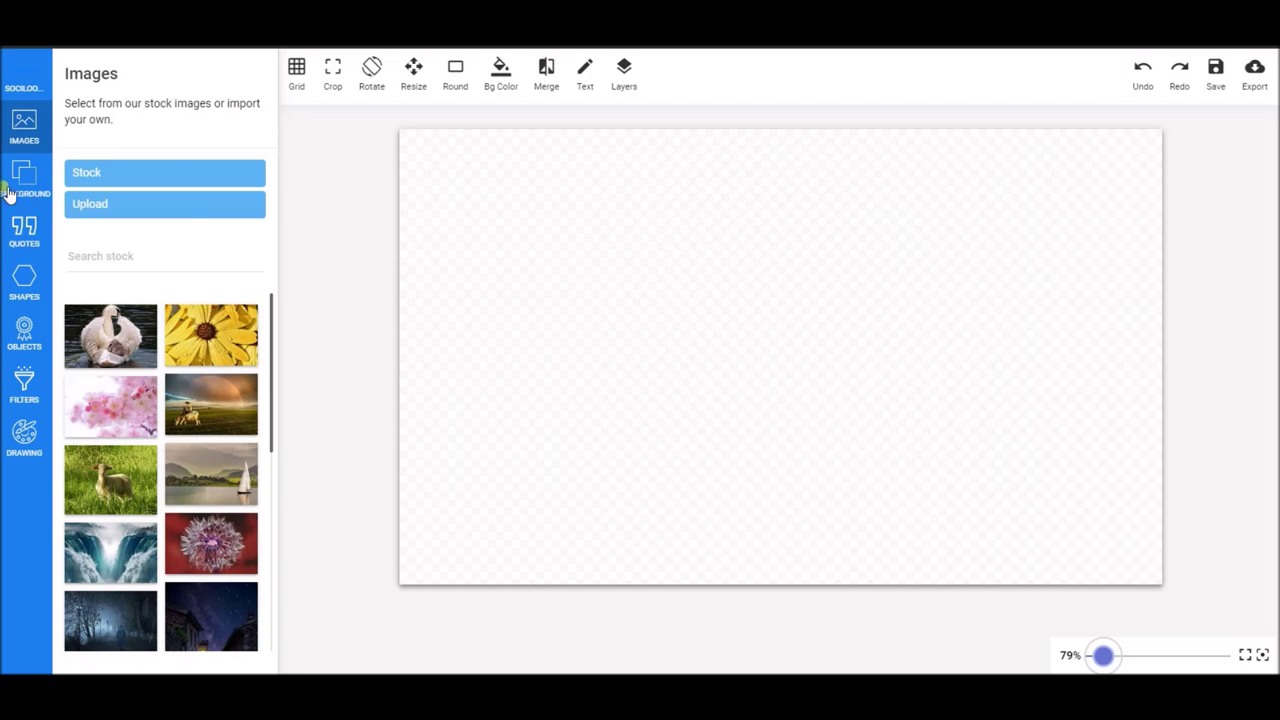
{"action": "left_click", "coordinate": [138, 266]}
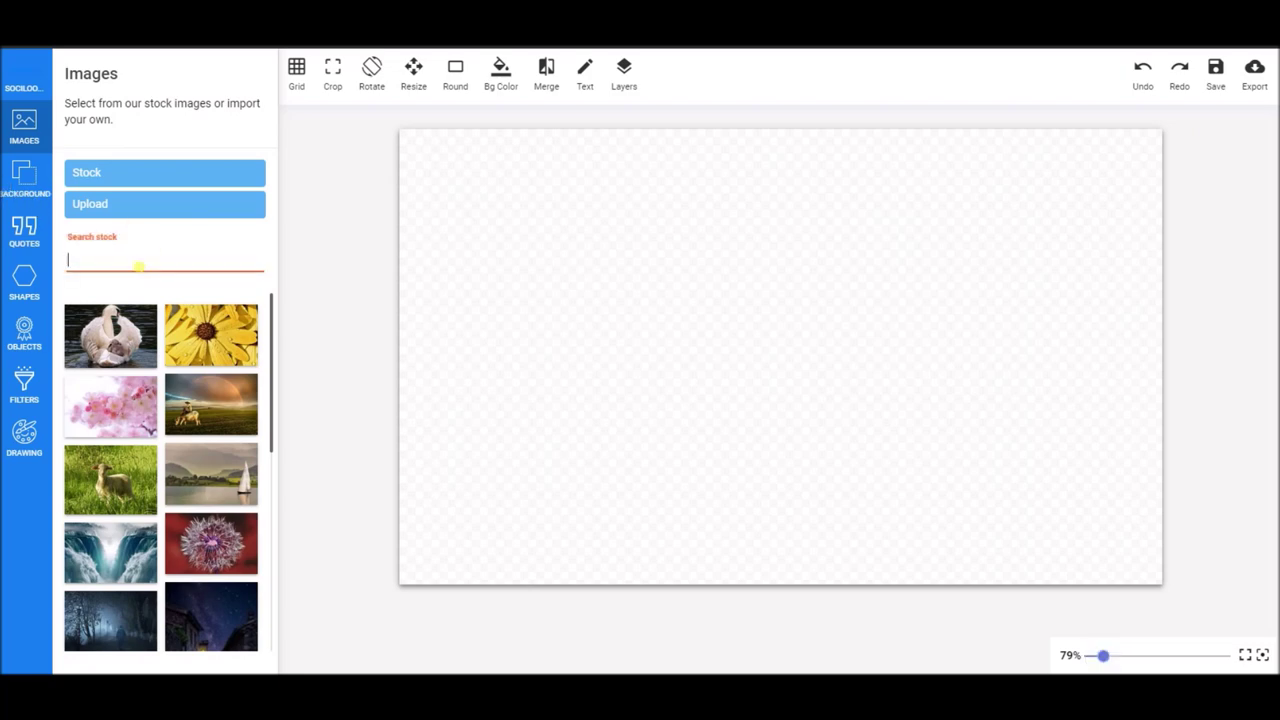
{"action": "type", "text": "clothes"}
{"action": "key", "text": "Return"}
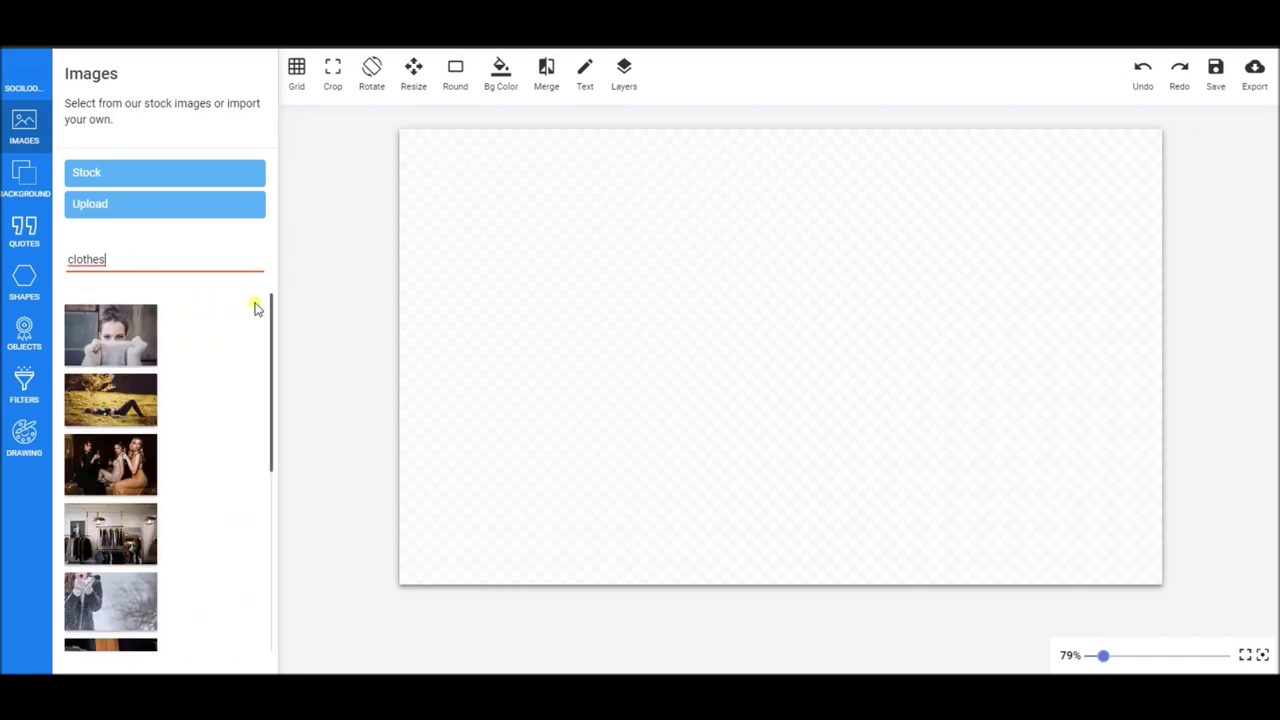
Add the stock photo of the woman in a denim jacket with a green backpack and enlarge it to fill the canvas
{"action": "scroll", "coordinate": [222, 413], "scroll_direction": "down", "scroll_amount": 2}
{"action": "scroll", "coordinate": [222, 413], "scroll_direction": "down", "scroll_amount": 3}
{"action": "left_click", "coordinate": [115, 470]}
{"action": "left_click_drag", "start_coordinate": [115, 470], "coordinate": [706, 360]}
{"action": "left_click", "coordinate": [100, 458]}
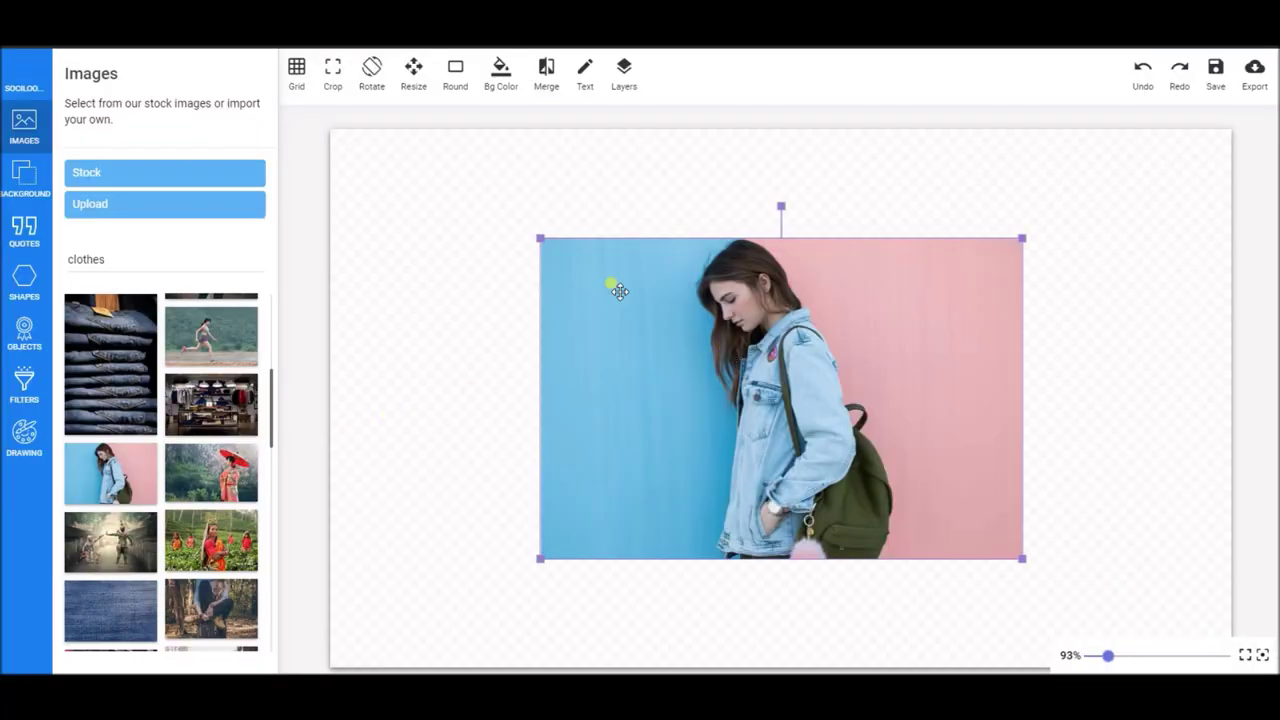
{"action": "left_click_drag", "start_coordinate": [543, 242], "coordinate": [255, 150]}
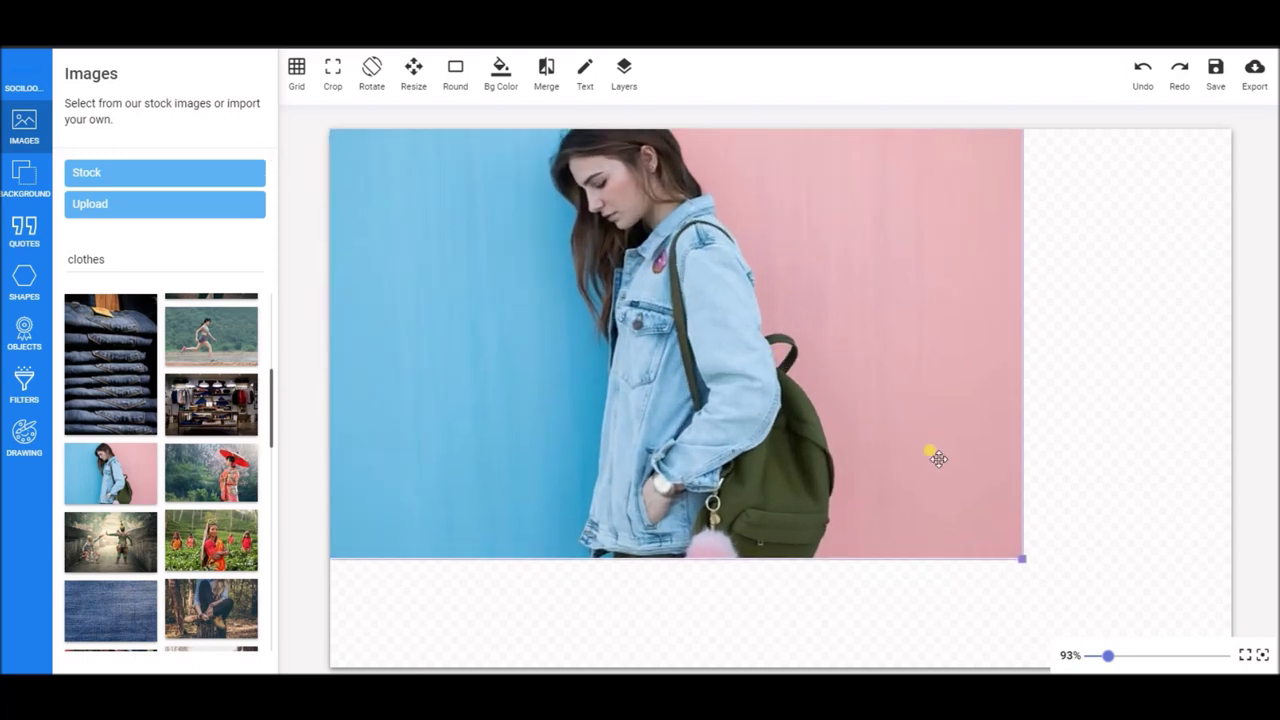
{"action": "left_click_drag", "start_coordinate": [1022, 560], "coordinate": [1095, 656]}
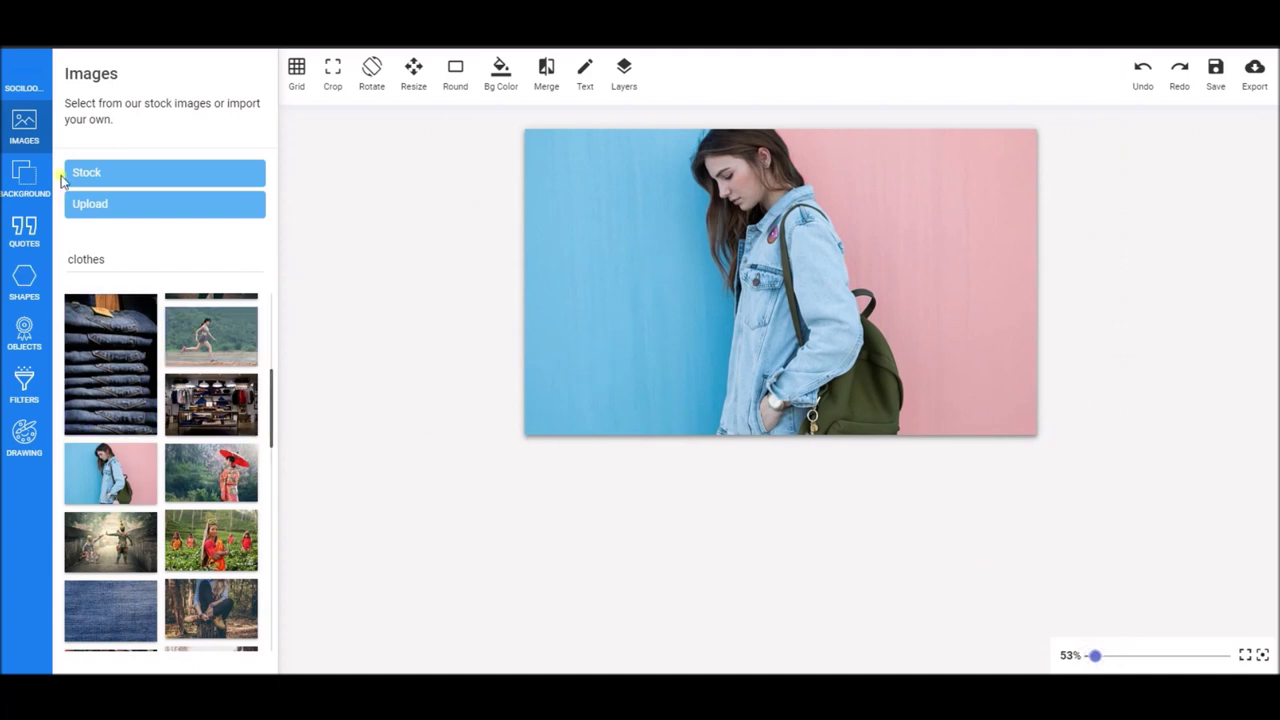
Look through the quote categories, image filters, objects and drawing brushes available for the design without applying any
{"action": "left_click", "coordinate": [25, 240]}
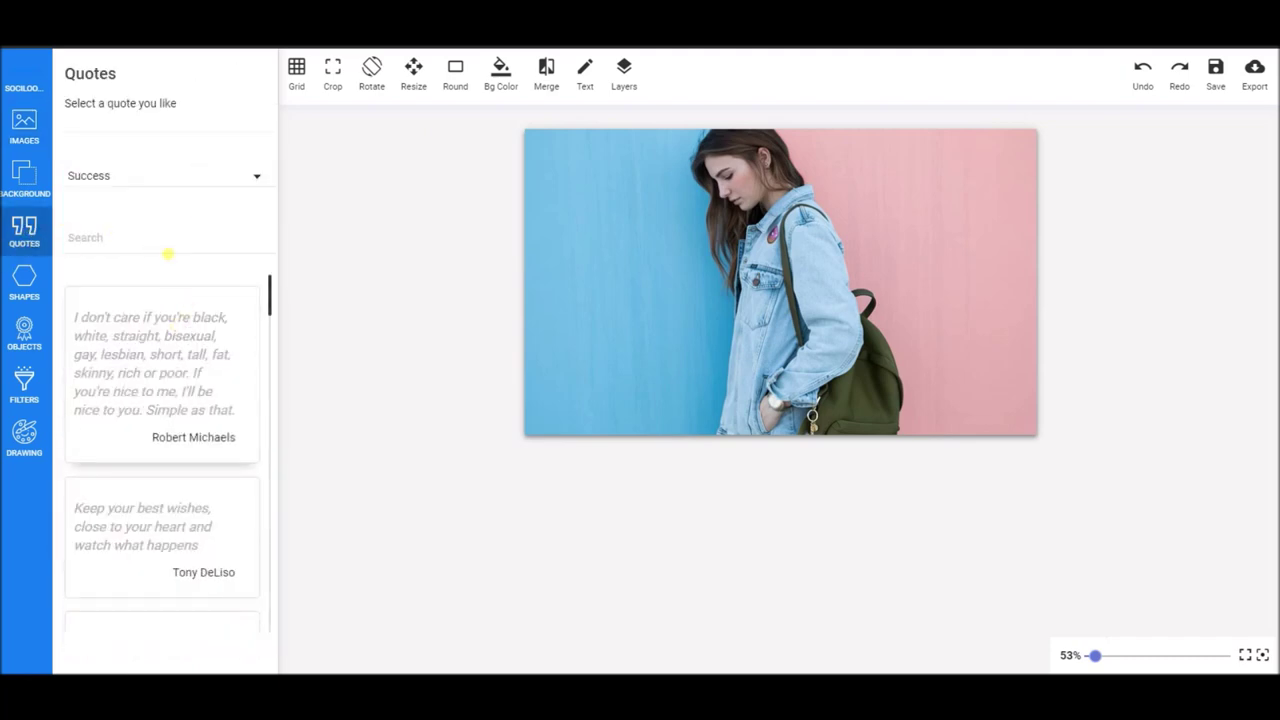
{"action": "left_click", "coordinate": [166, 173]}
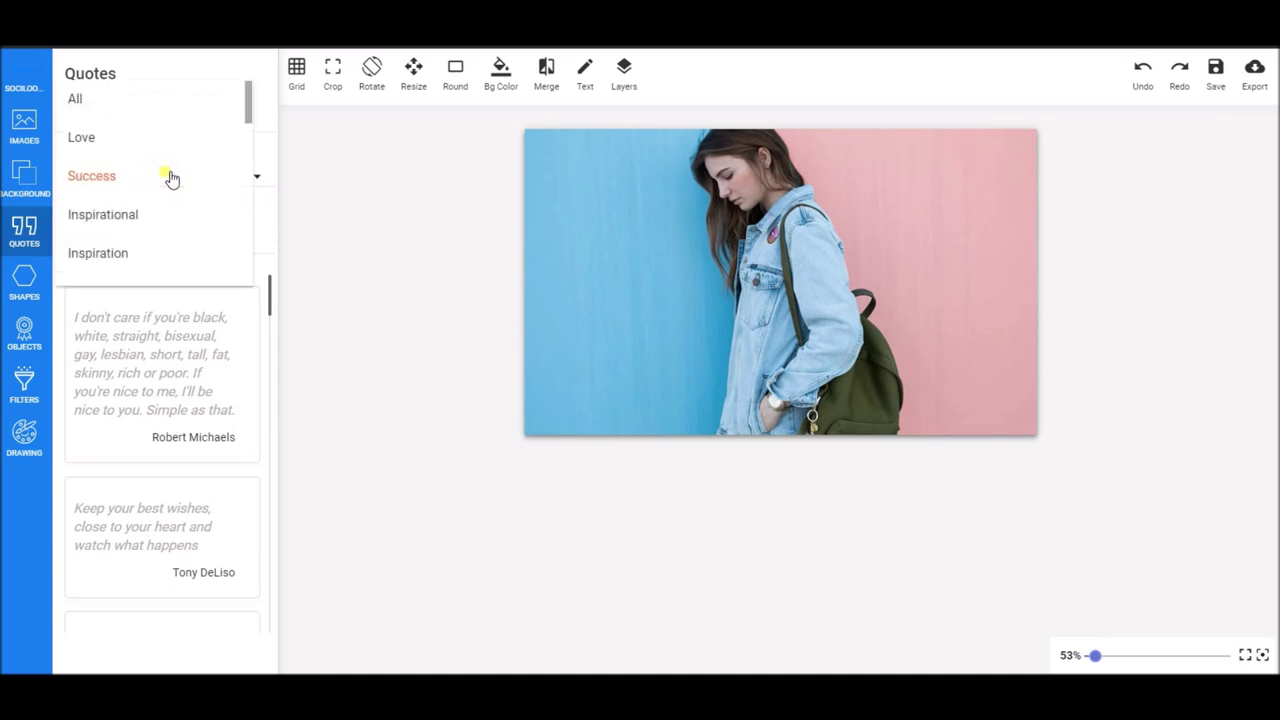
{"action": "scroll", "coordinate": [165, 180], "scroll_direction": "down", "scroll_amount": 5}
{"action": "scroll", "coordinate": [138, 172], "scroll_direction": "down", "scroll_amount": 5}
{"action": "scroll", "coordinate": [134, 240], "scroll_direction": "down", "scroll_amount": 3}
{"action": "scroll", "coordinate": [150, 207], "scroll_direction": "down", "scroll_amount": 1}
{"action": "scroll", "coordinate": [150, 209], "scroll_direction": "up", "scroll_amount": 10}
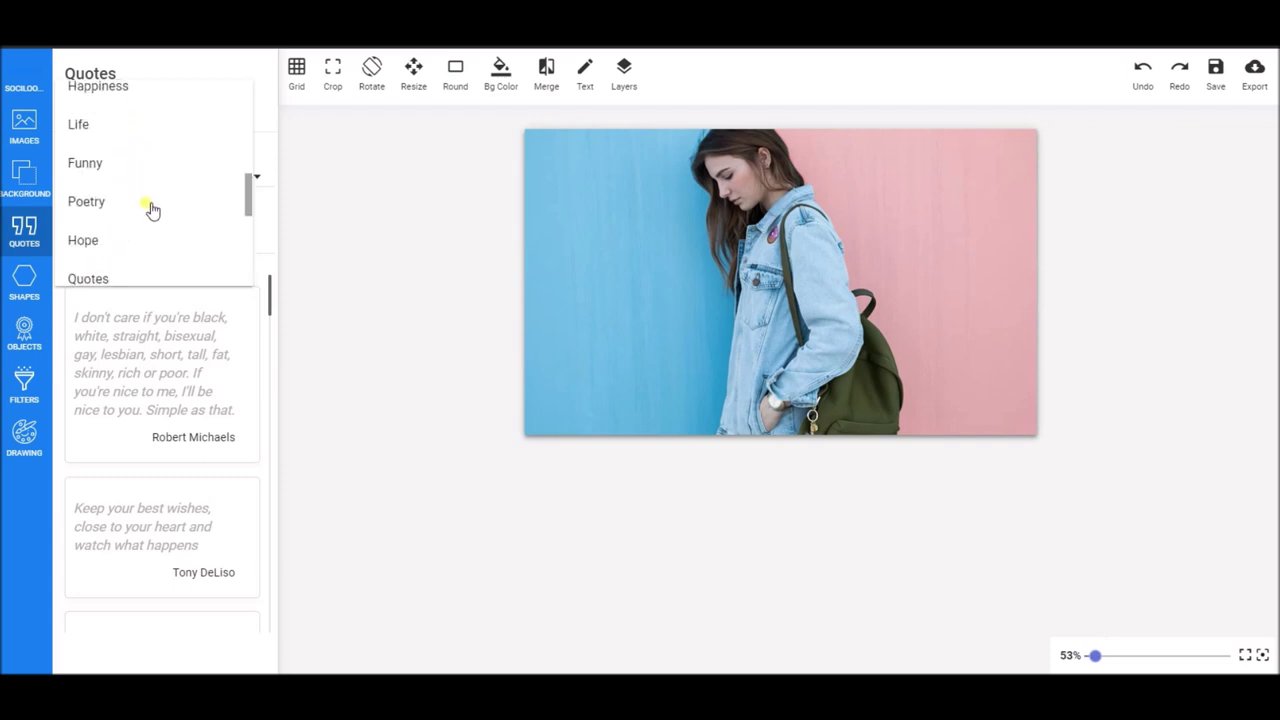
{"action": "scroll", "coordinate": [148, 230], "scroll_direction": "up", "scroll_amount": 4}
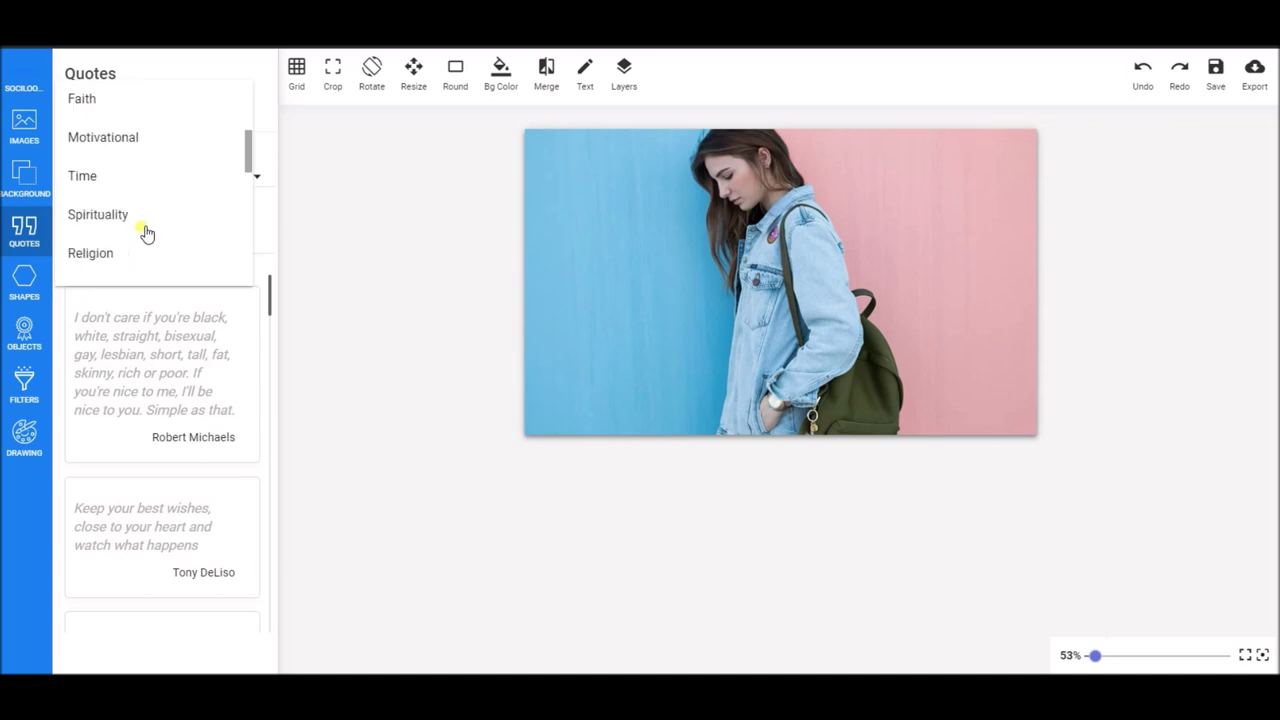
{"action": "scroll", "coordinate": [145, 228], "scroll_direction": "up", "scroll_amount": 3}
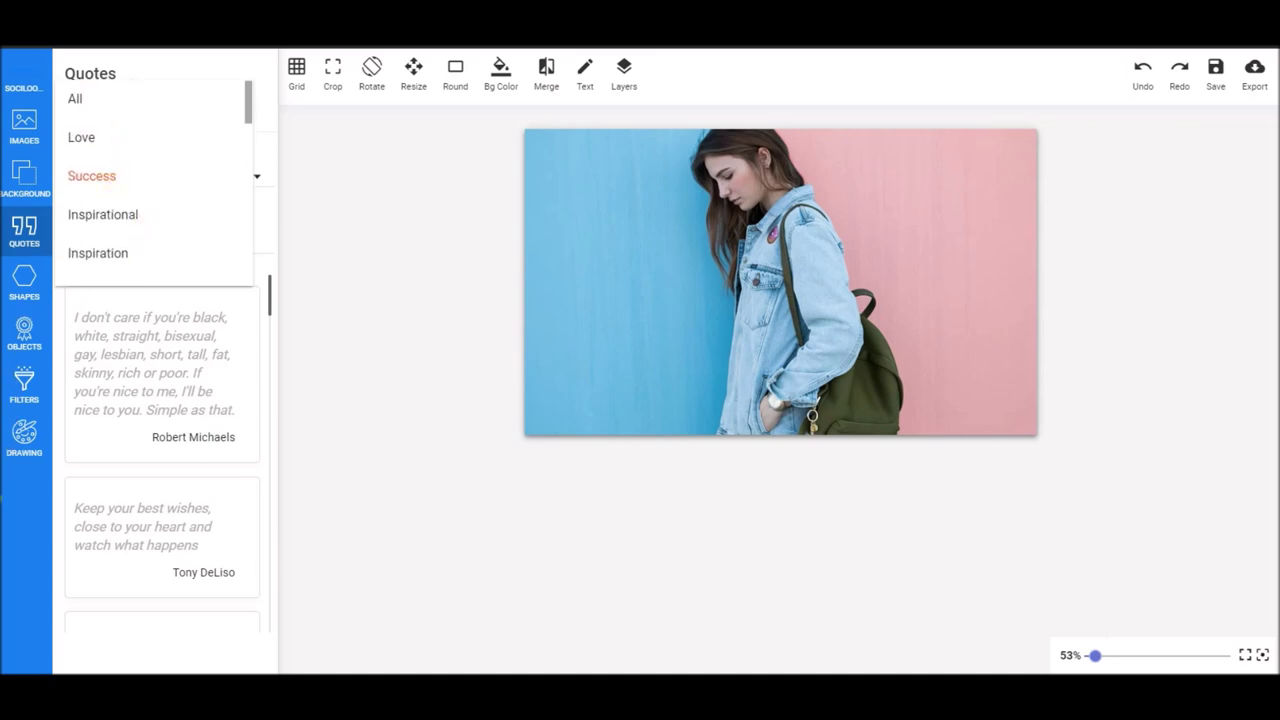
{"action": "left_click", "coordinate": [30, 382]}
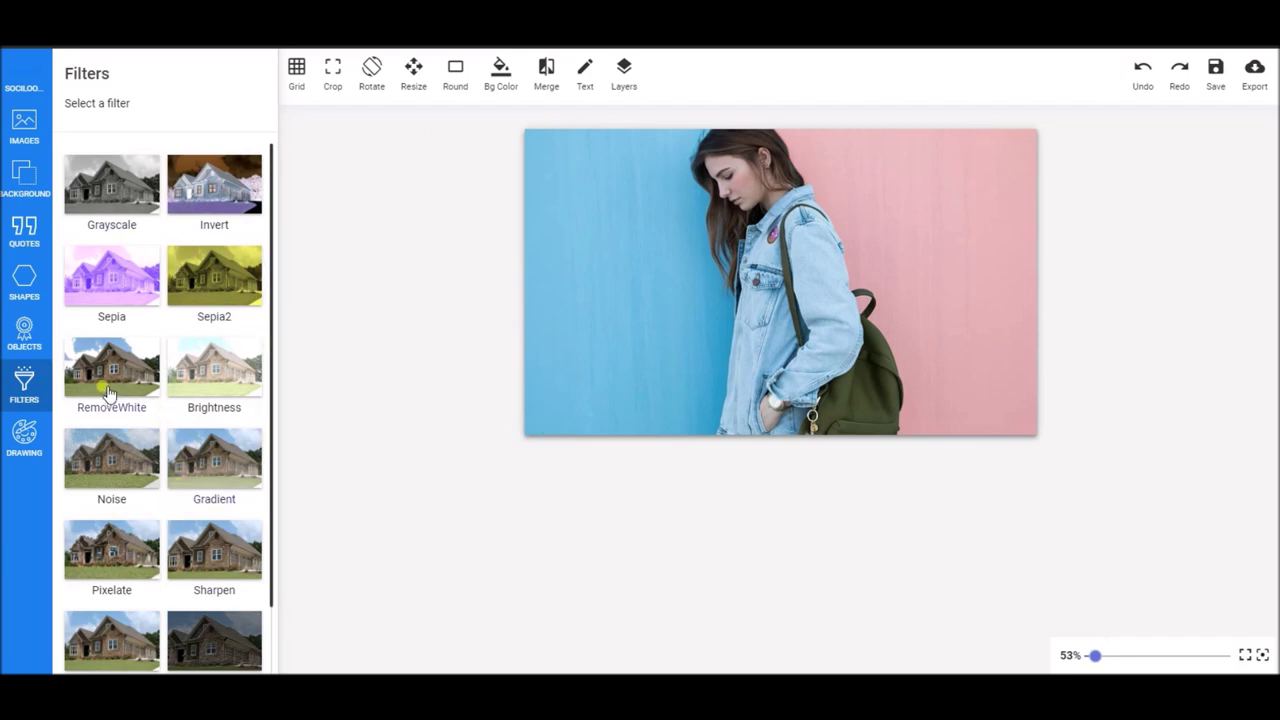
{"action": "left_click", "coordinate": [24, 333]}
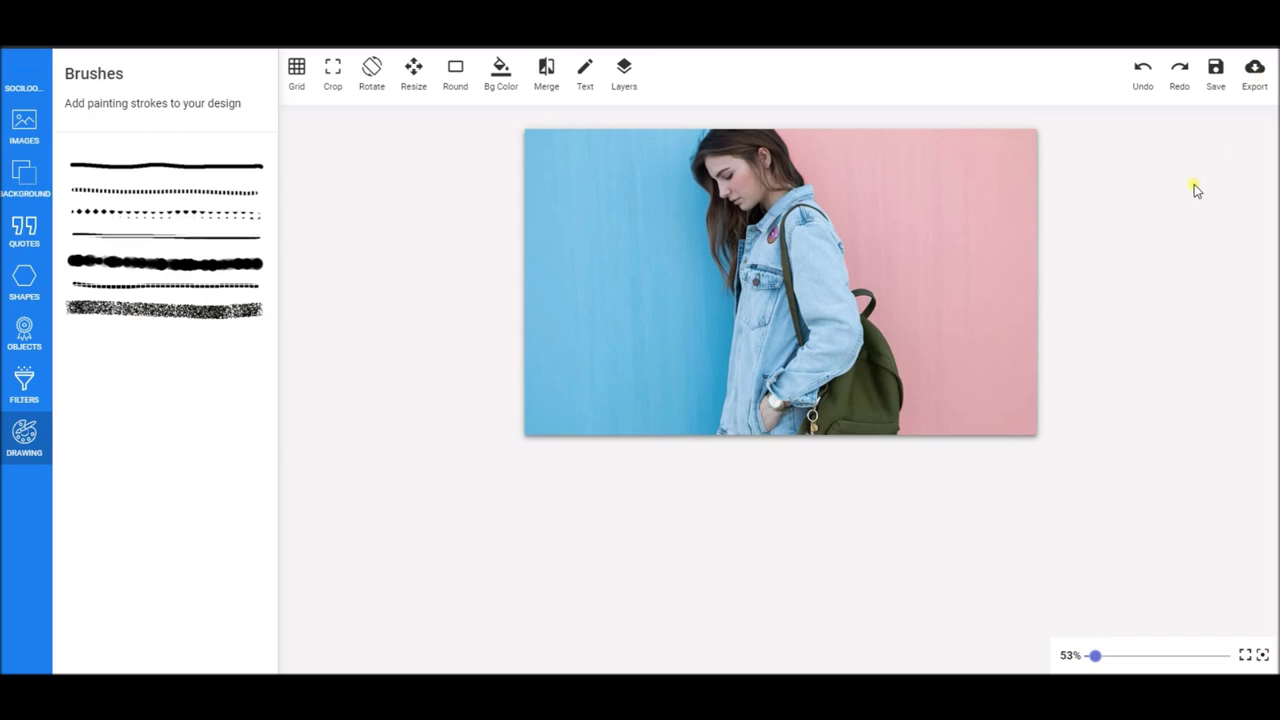
Save the design under the name "image"
{"action": "left_click", "coordinate": [1214, 70]}
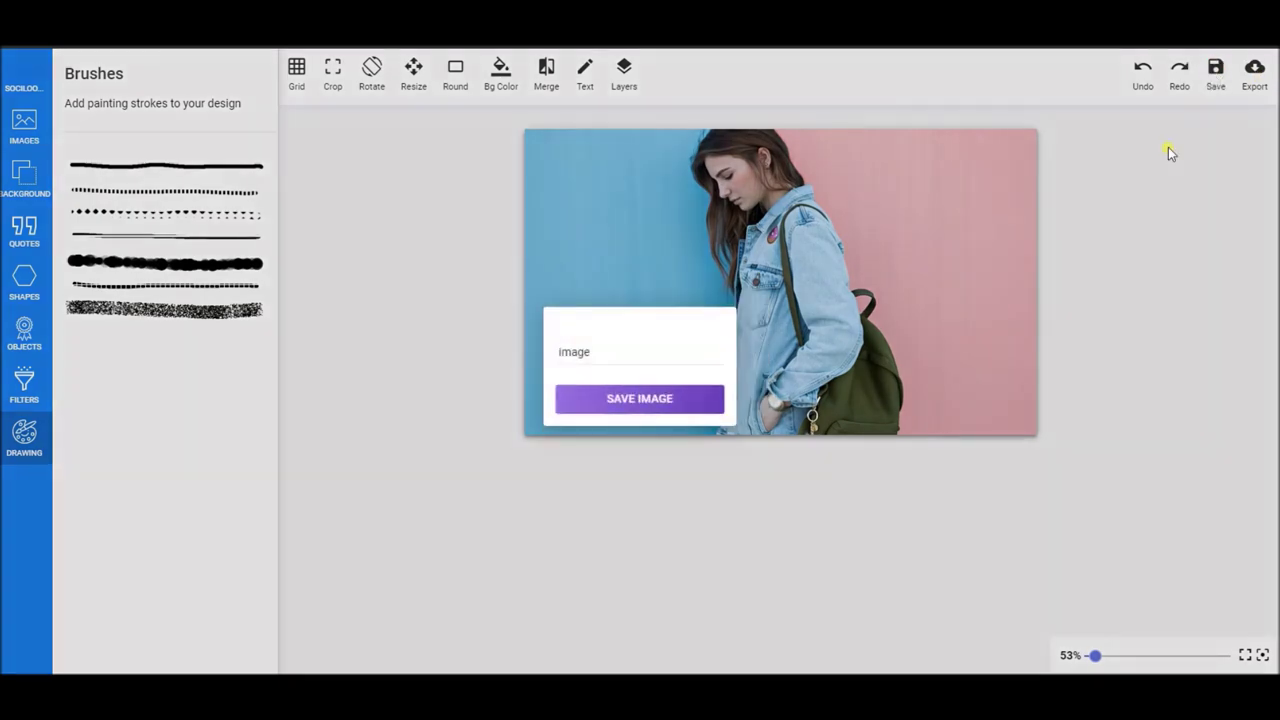
{"action": "left_click", "coordinate": [616, 405]}
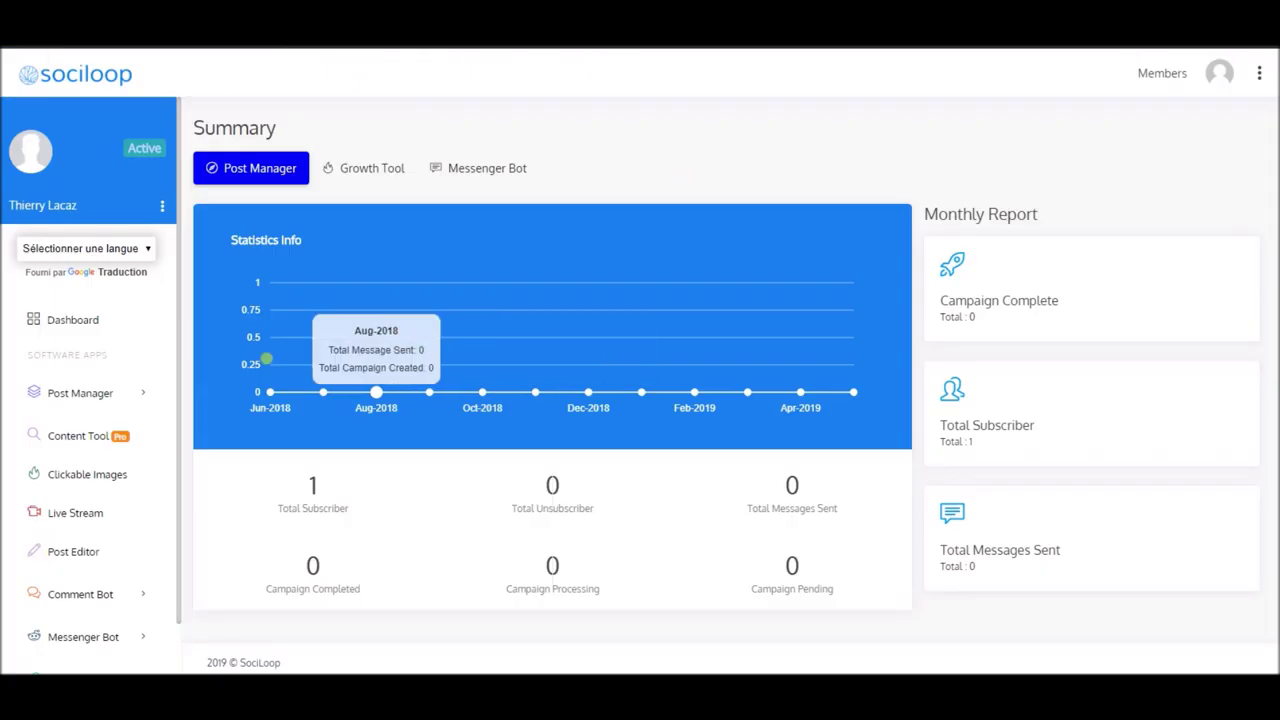
Review the list of software apps on the dashboard and the option offered under Members
{"action": "scroll", "coordinate": [143, 409], "scroll_direction": "down", "scroll_amount": 2}
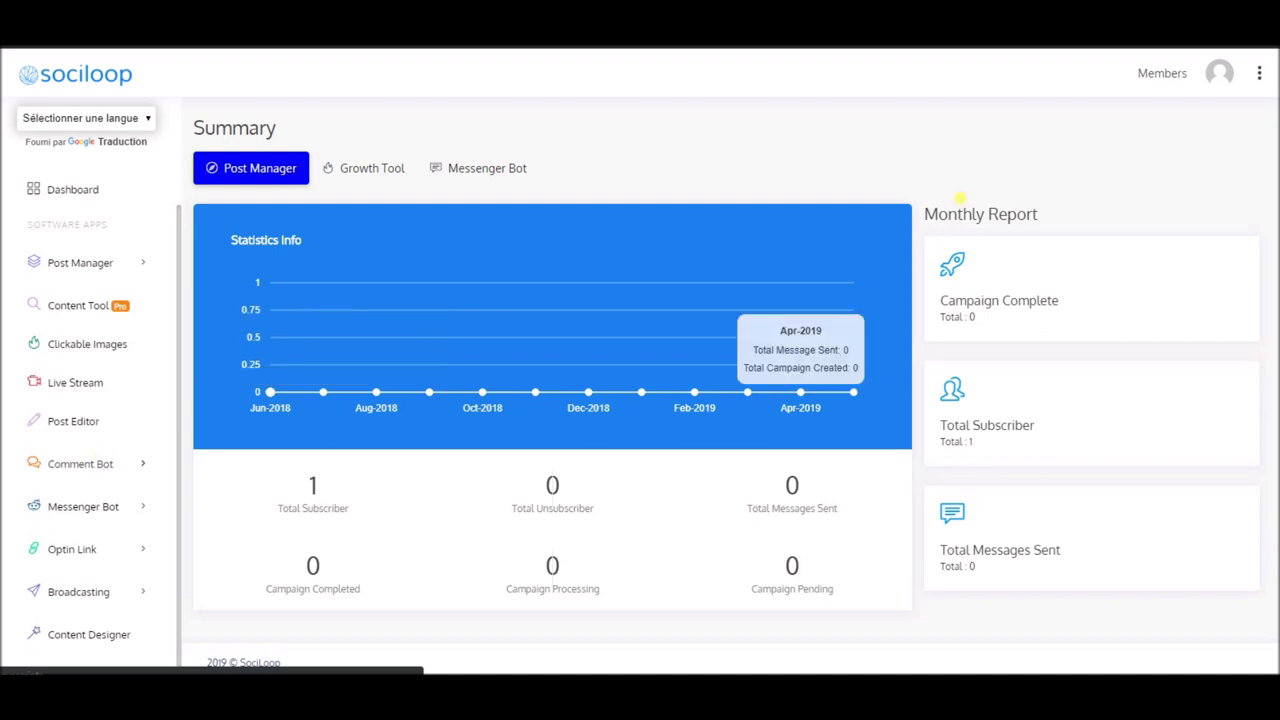
{"action": "left_click", "coordinate": [1172, 80]}
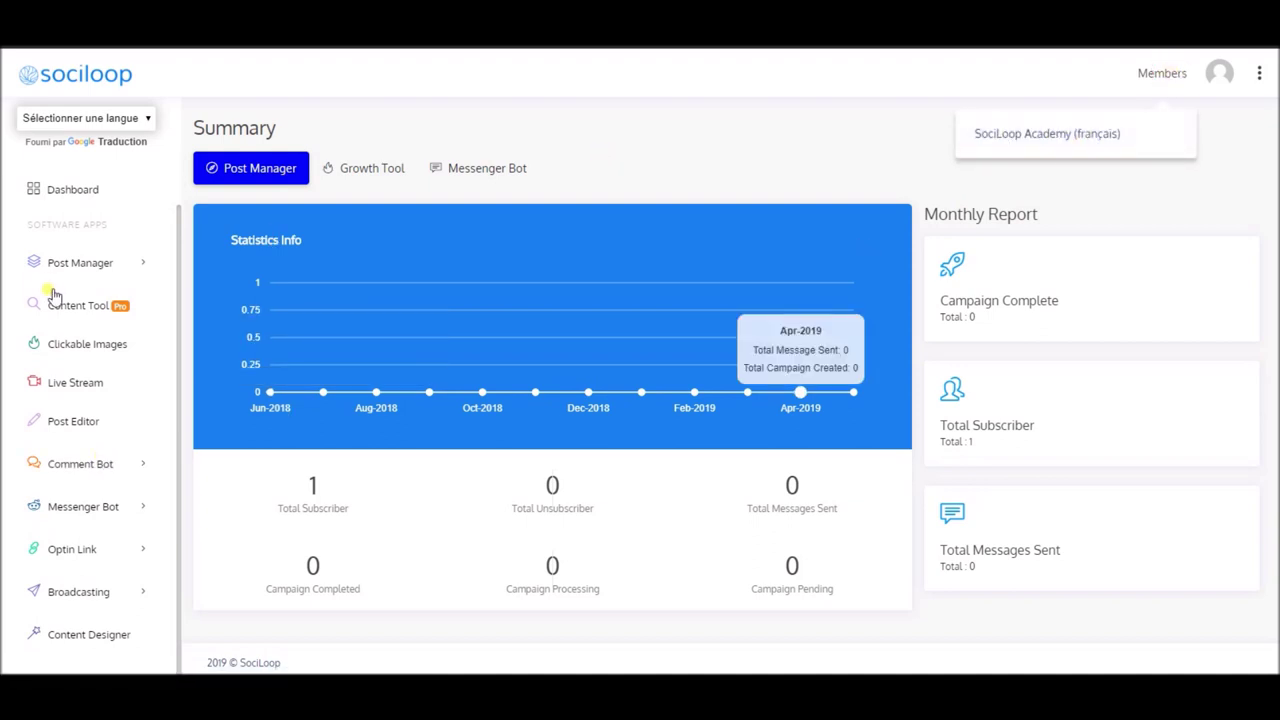
{"action": "left_click", "coordinate": [669, 151]}
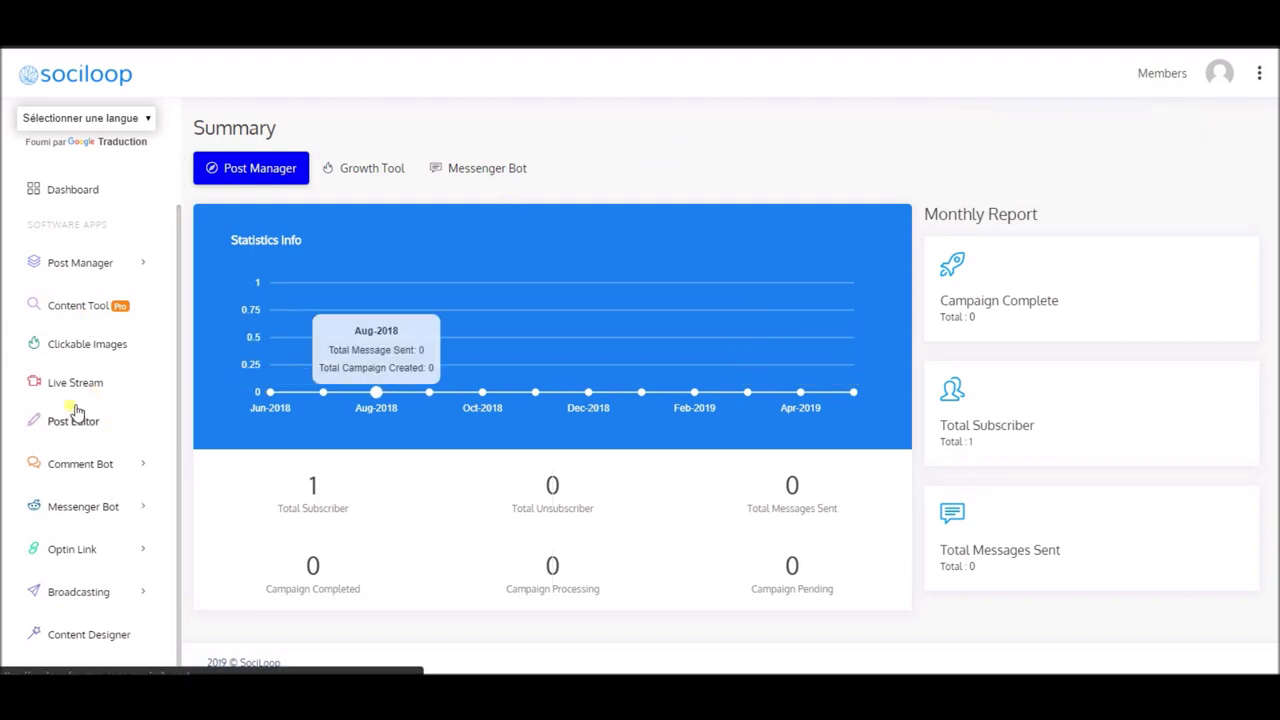
{"action": "scroll", "coordinate": [100, 428], "scroll_direction": "up", "scroll_amount": 1}
{"action": "scroll", "coordinate": [130, 414], "scroll_direction": "down", "scroll_amount": 1}
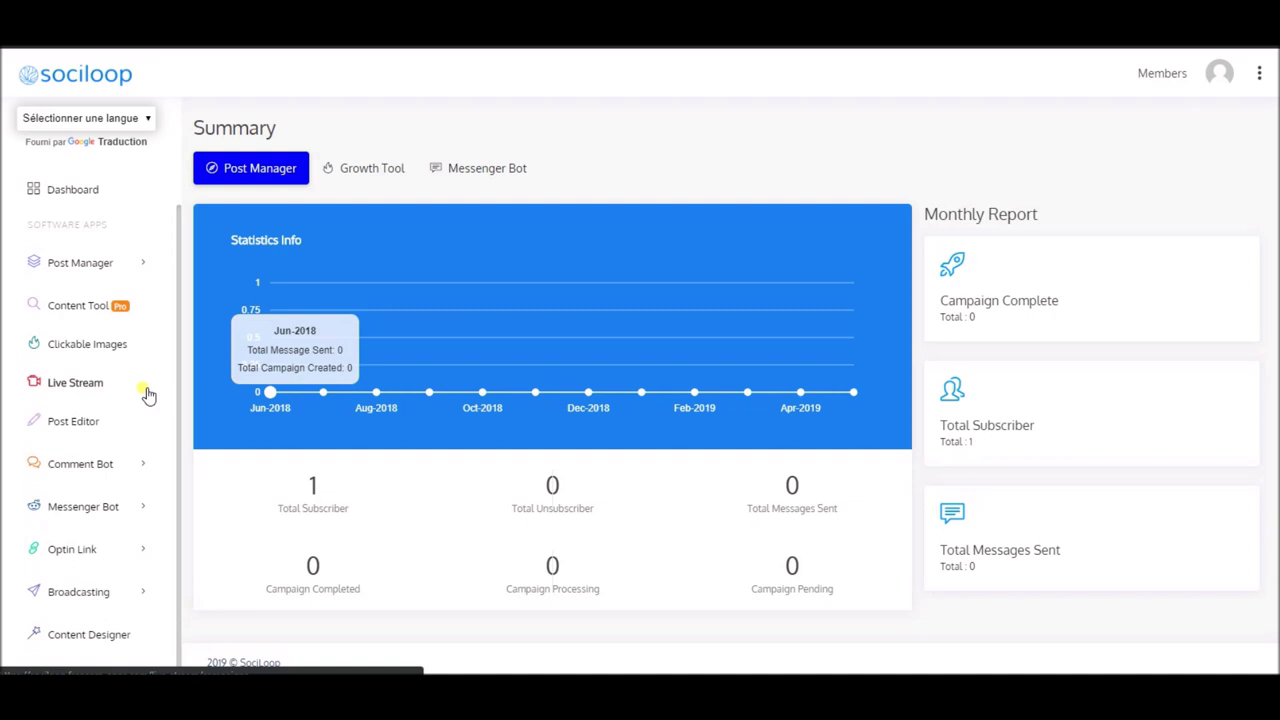
{"action": "scroll", "coordinate": [148, 395], "scroll_direction": "up", "scroll_amount": 1}
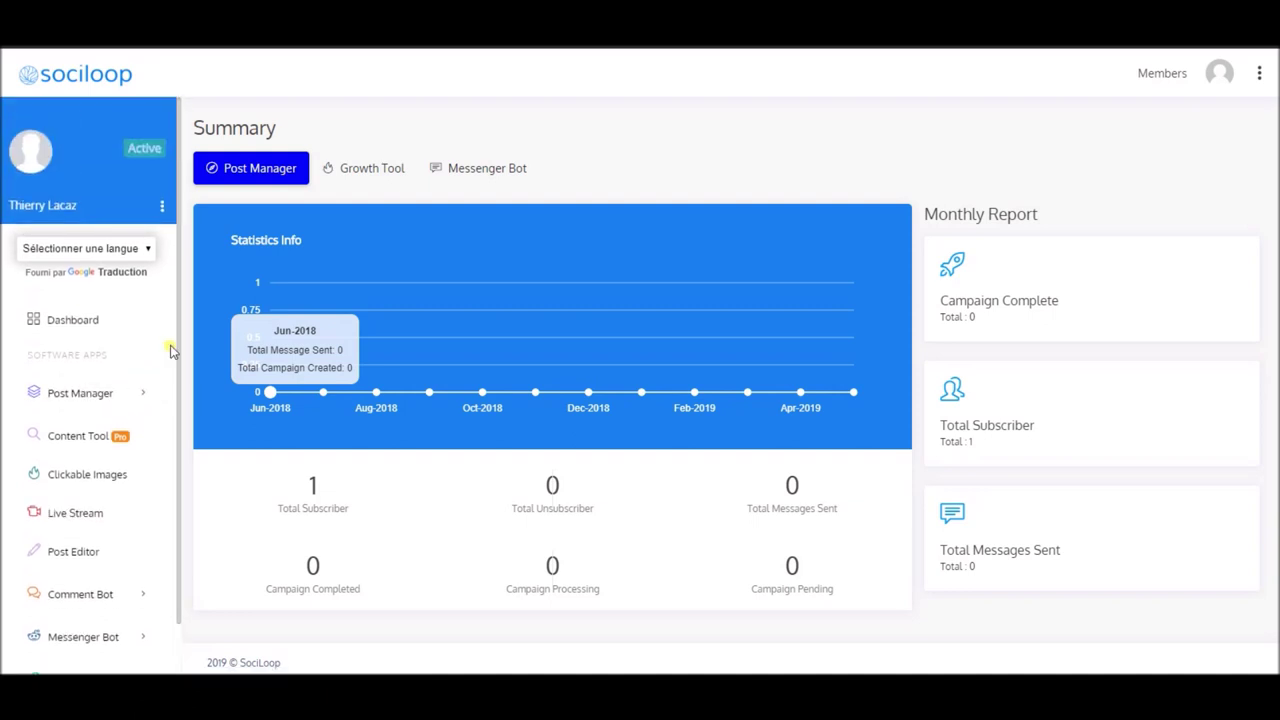